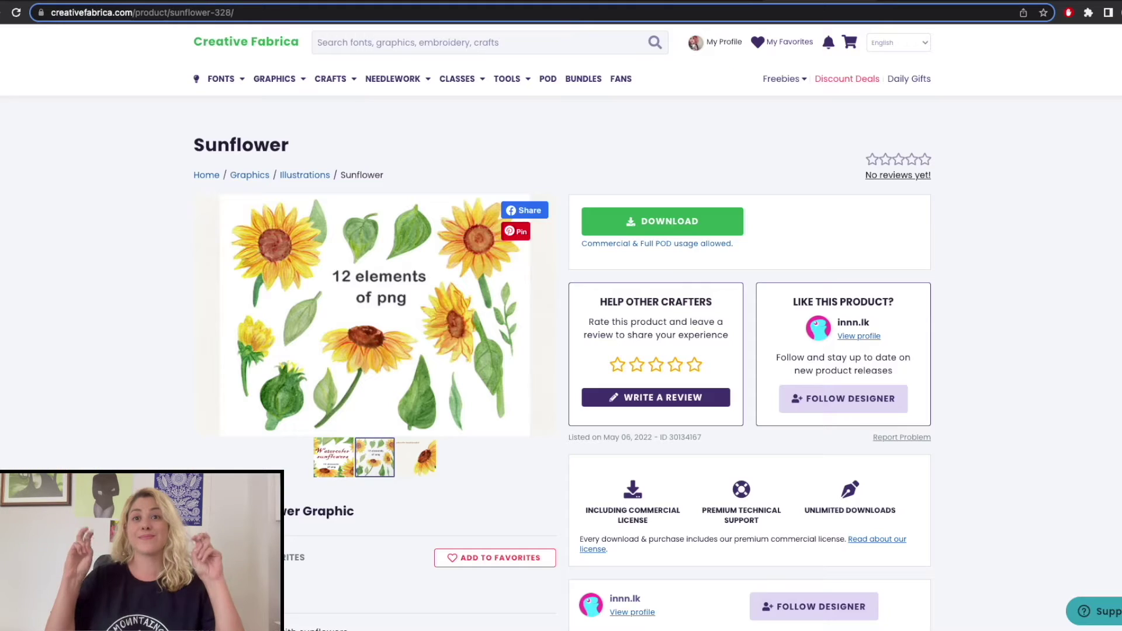
Browse the PNG files in the downloaded Sunflower-30134167 folder and view 10.png up close
click(919, 1)
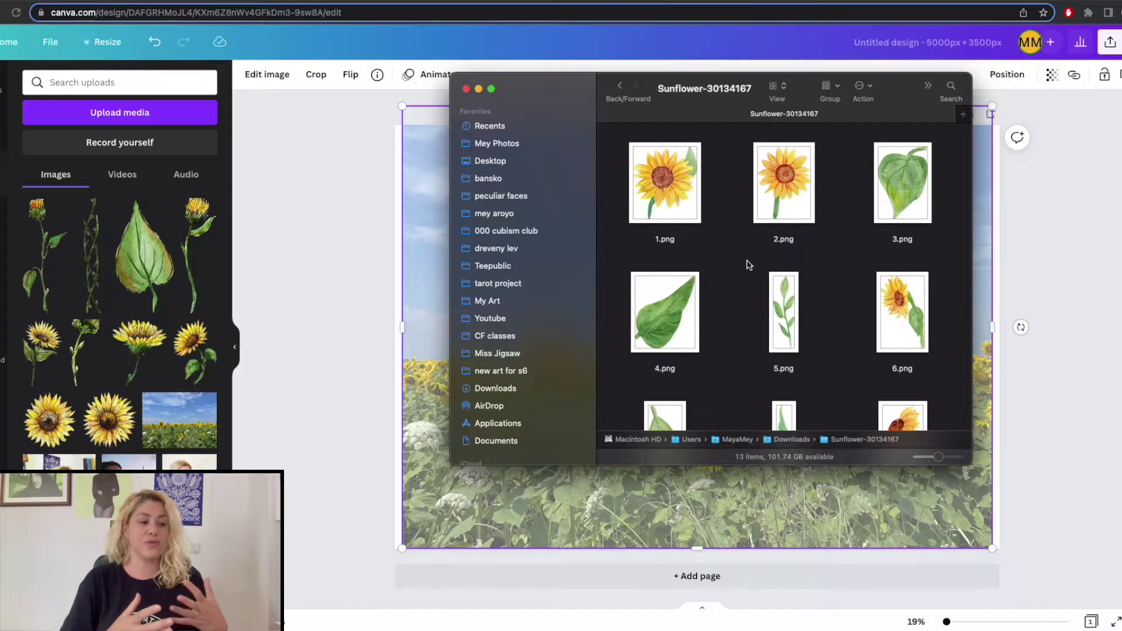
scroll(746, 263, down, 8)
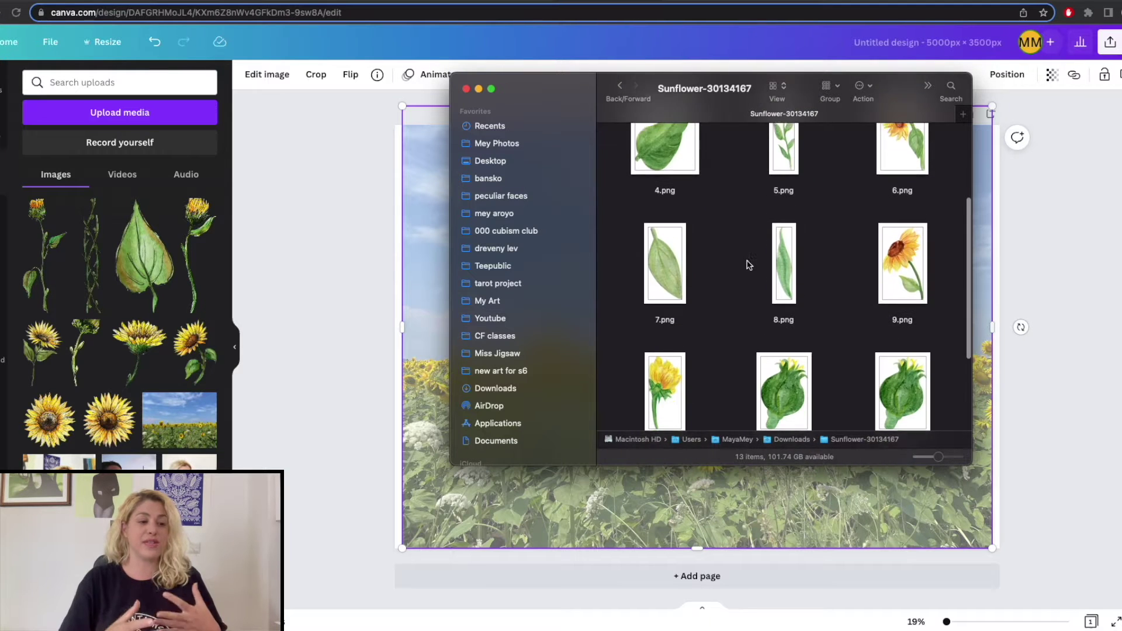
click(666, 233)
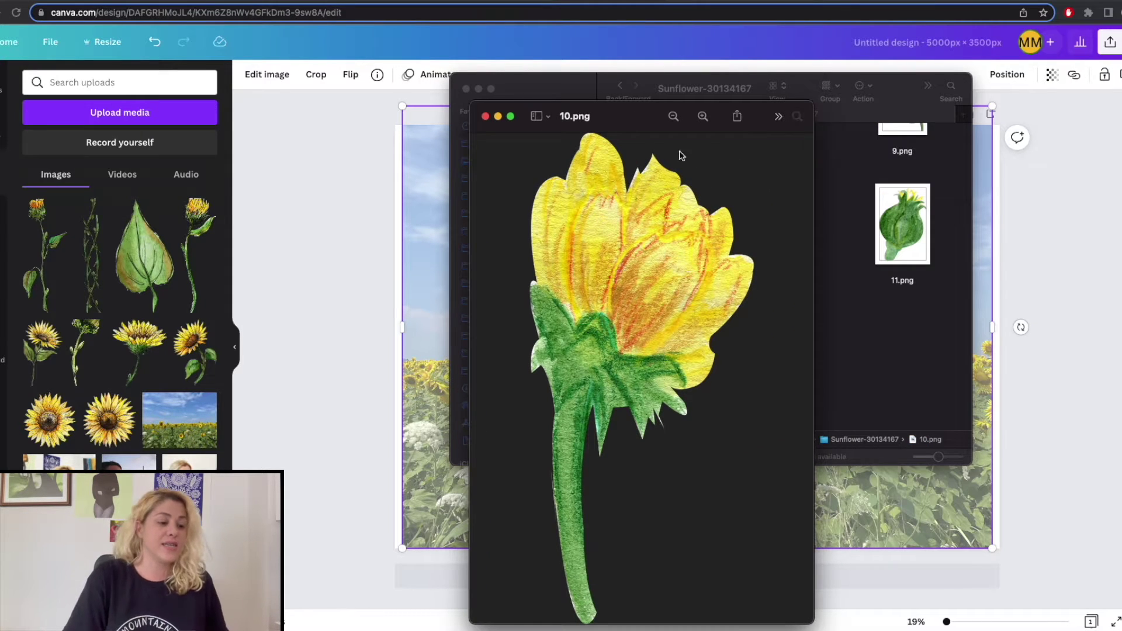
click(716, 133)
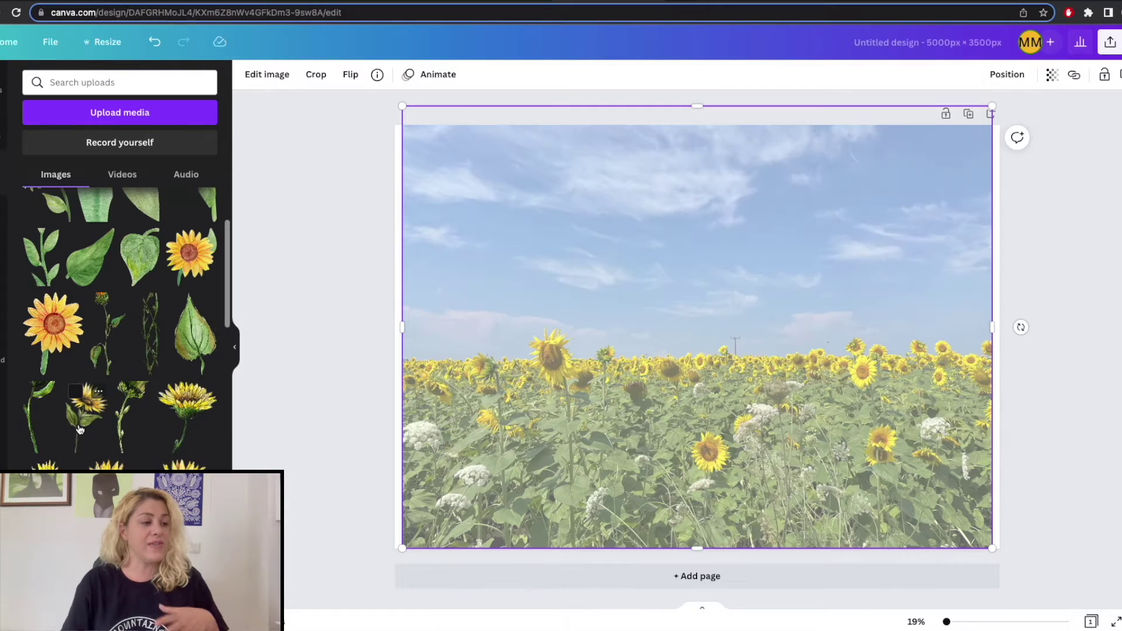
Place a large leafy sunflower and a smaller green bud from the uploads over the field photo
click(41, 466)
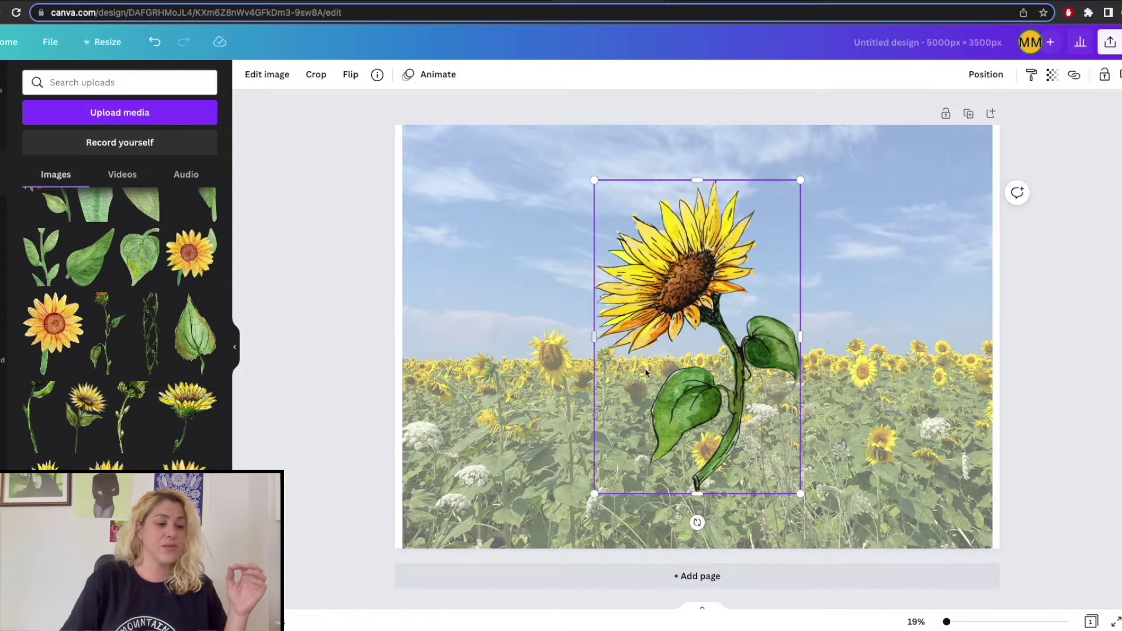
drag(752, 331, 628, 406)
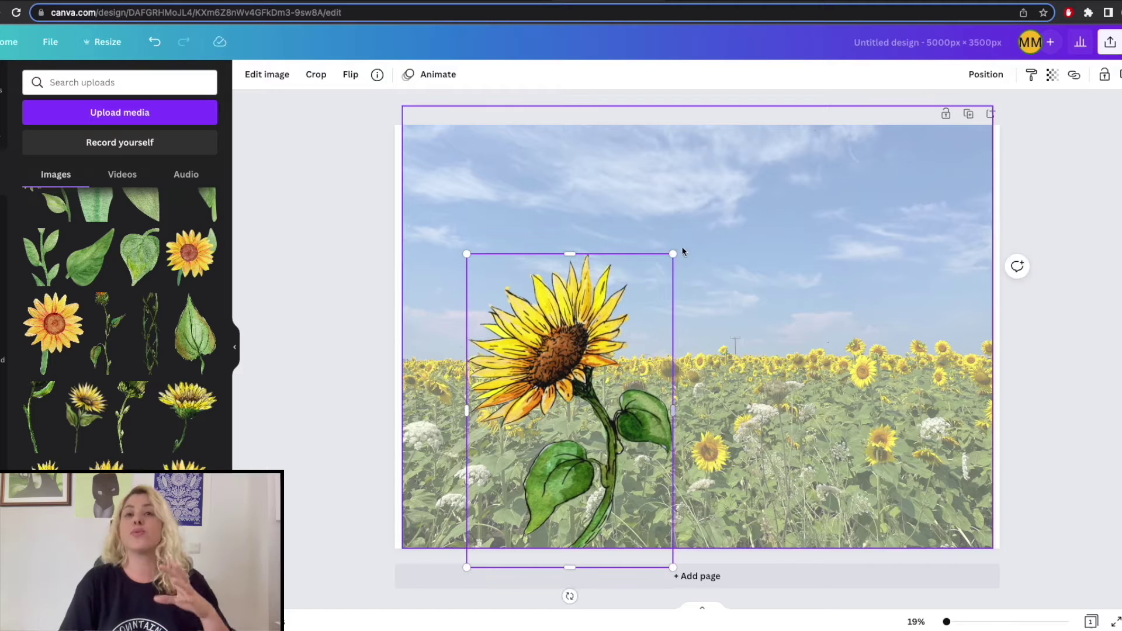
drag(678, 253, 606, 356)
drag(551, 459, 568, 424)
key(Delete)
key(ctrl+v)
drag(728, 222, 660, 325)
key(ctrl+z)
key(ctrl+z)
key(ctrl+z)
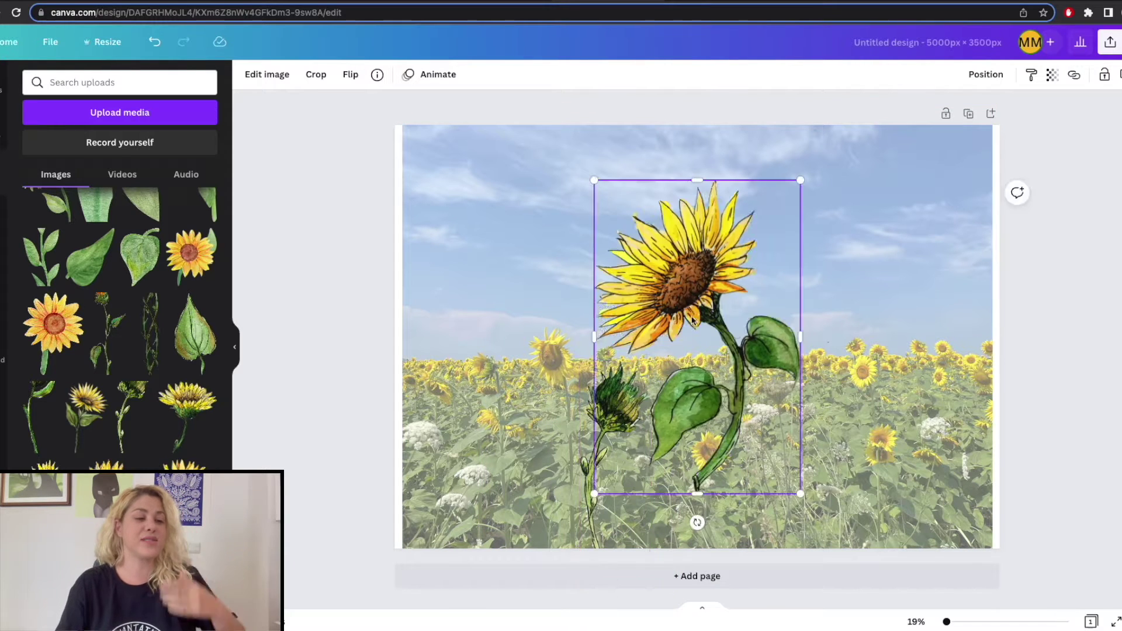
Layer the large sunflower behind the green bud, then flip the bud horizontally and shift it closer to the sunflower's stem
click(985, 74)
click(948, 112)
click(617, 486)
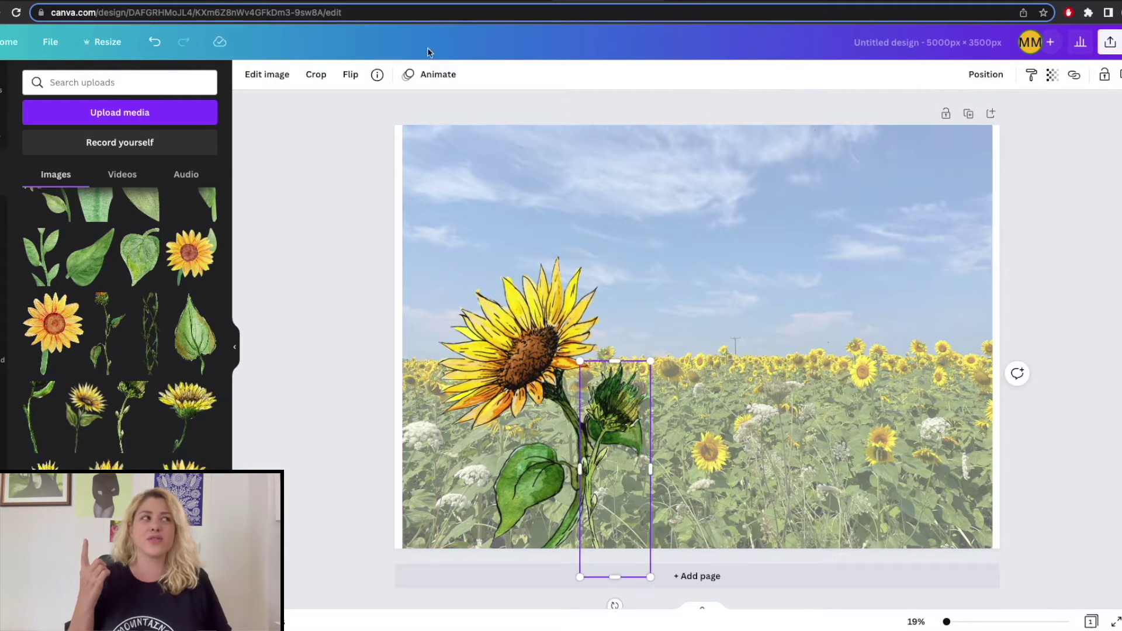
click(351, 75)
click(374, 107)
click(639, 504)
Place a side-view sunflower and a half-open yellow bud beside the large sunflower, layered behind the existing flowers
drag(187, 403, 699, 378)
drag(822, 230, 737, 395)
click(986, 74)
click(943, 105)
click(107, 333)
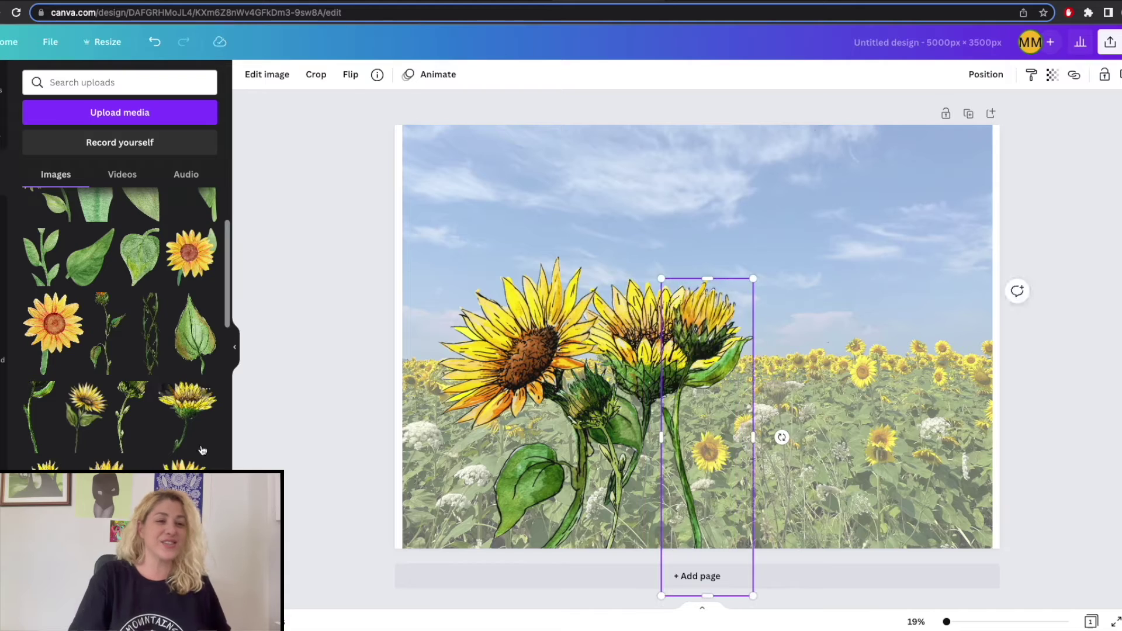
Add a tall drooping sunflower beside the half-open bud, layered behind the flowers but in front of the field photo
drag(53, 333, 773, 370)
click(985, 74)
click(813, 138)
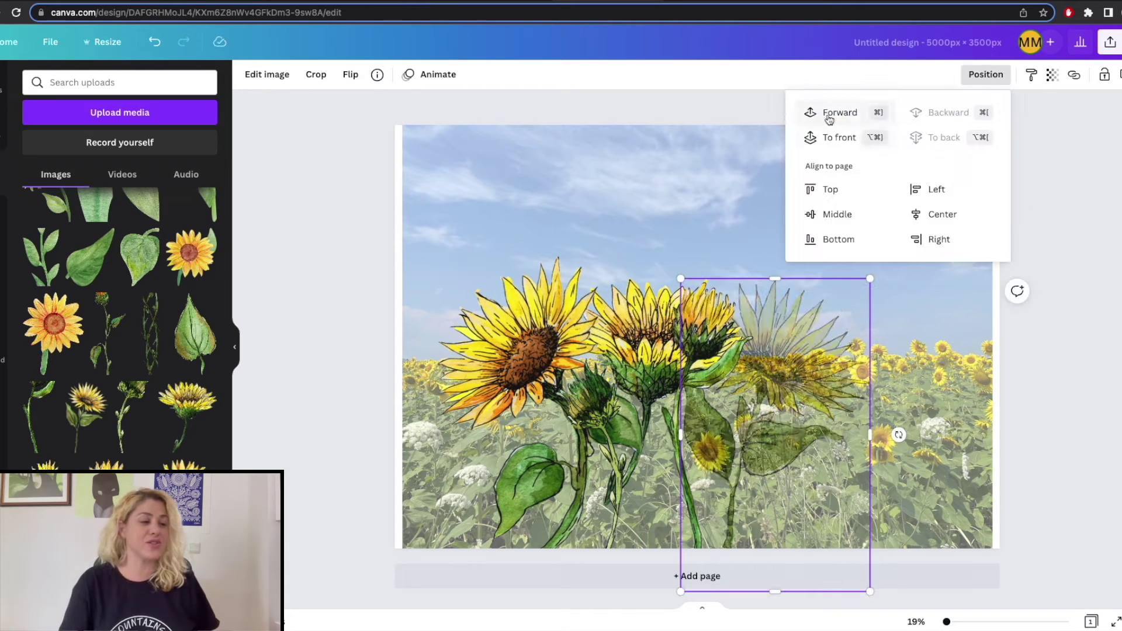
click(334, 343)
Add a second leafy sunflower, shrink it, and place it in front of the tall drooping sunflower
click(548, 388)
drag(548, 386, 851, 433)
drag(957, 316, 901, 403)
drag(822, 487, 814, 434)
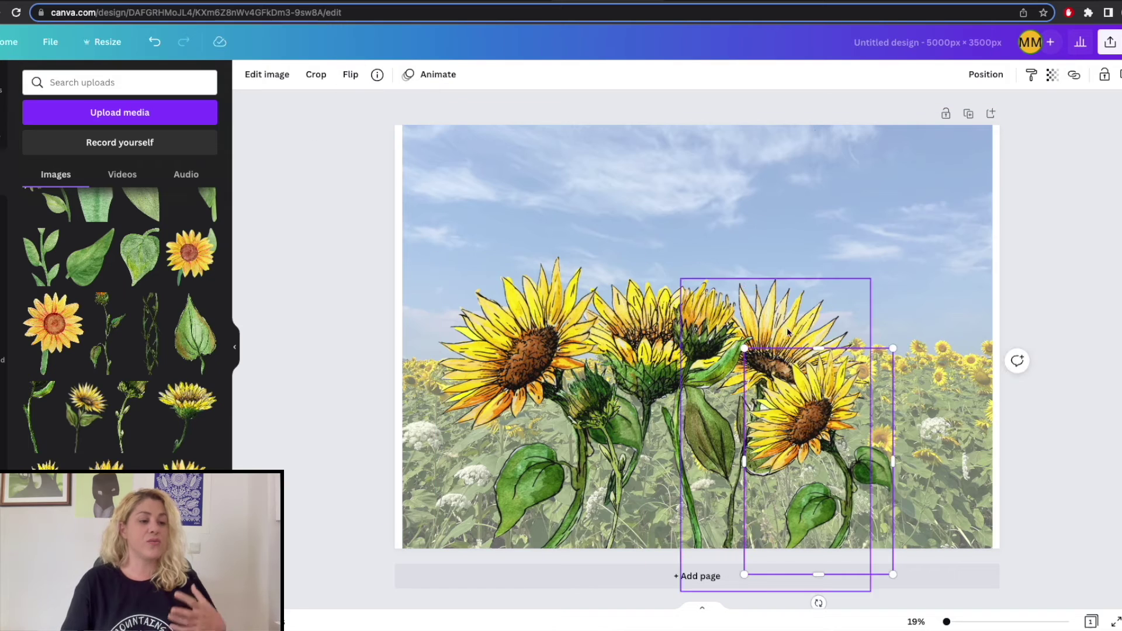
Flip the tall drooping sunflower horizontally and move it toward the right side of the composition
click(826, 303)
click(351, 74)
click(351, 108)
drag(813, 323, 903, 328)
Place a small side-view sunflower at the lower centre and arrange half-open buds above it and near the right edge
click(741, 358)
drag(740, 357, 758, 536)
click(681, 244)
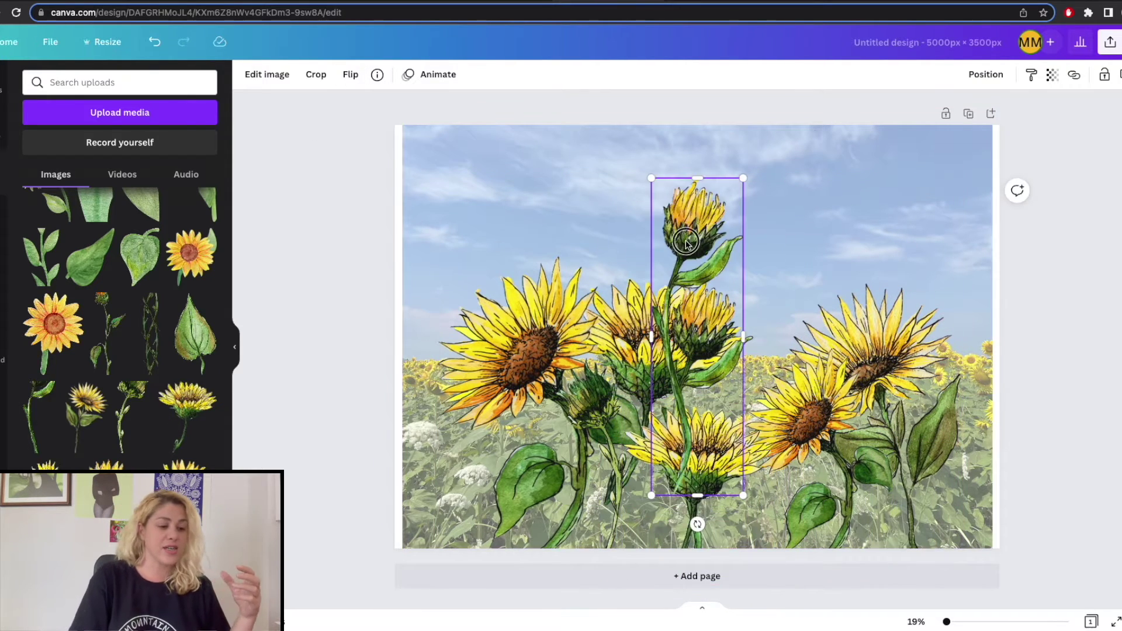
drag(681, 244, 691, 340)
click(351, 74)
drag(781, 432, 962, 409)
key(ctrl+z)
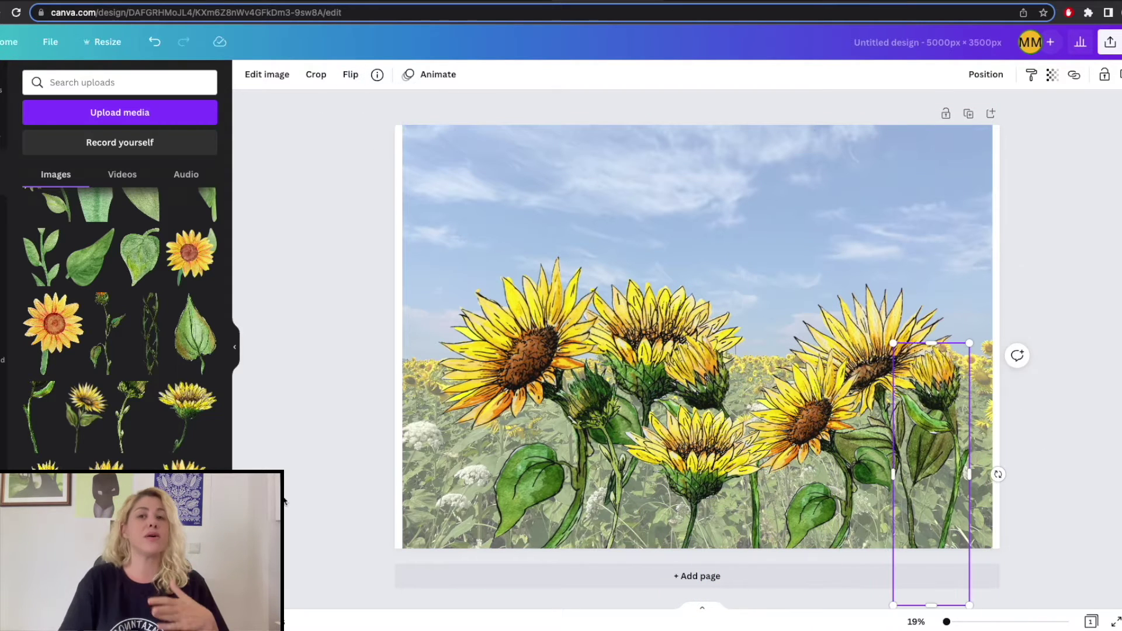
Add an orange-tipped bud standing above the central flowers and layer it behind them, in front of the photo
click(100, 343)
drag(699, 336, 746, 406)
click(986, 74)
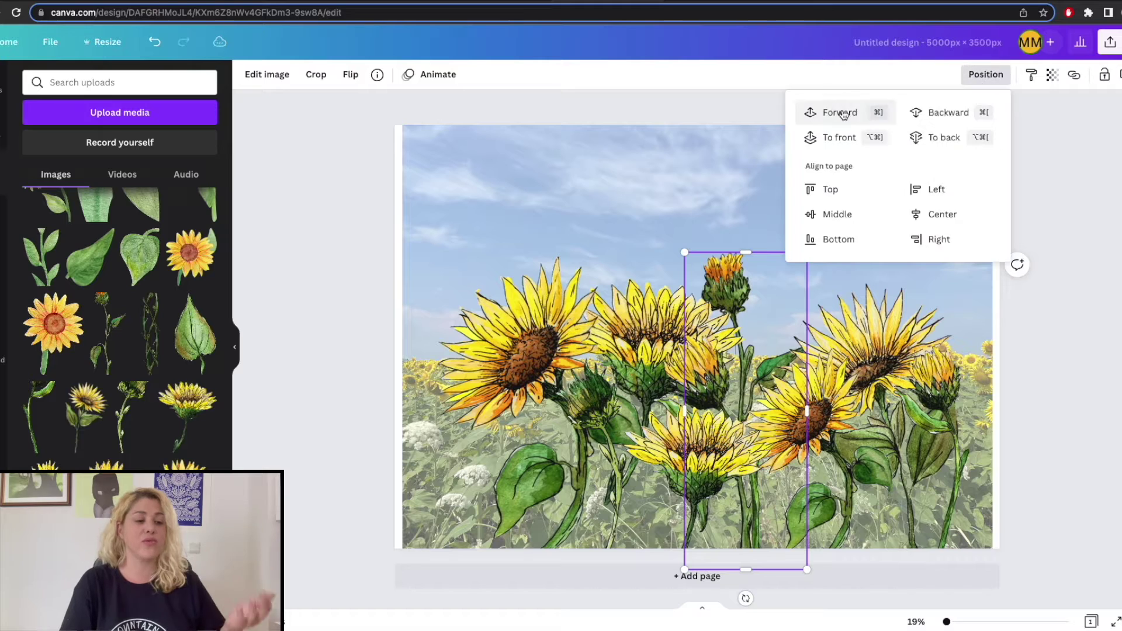
click(767, 285)
Duplicate the orange-tipped bud, place the copy behind the large left sunflower, and keep it in front of the photo
key(super+d)
drag(769, 290, 528, 291)
click(986, 75)
click(944, 138)
click(842, 113)
click(479, 289)
Add another sunflower at the page's right edge, flip it horizontally, and layer it behind the neighbouring flowers
click(87, 412)
drag(692, 280, 883, 345)
click(351, 74)
click(363, 107)
click(986, 75)
click(949, 138)
drag(944, 266, 980, 374)
Add another green bud, flip it horizontally, and place it near the page's left edge beside the large sunflower
click(695, 275)
click(351, 74)
click(374, 108)
drag(680, 303, 425, 432)
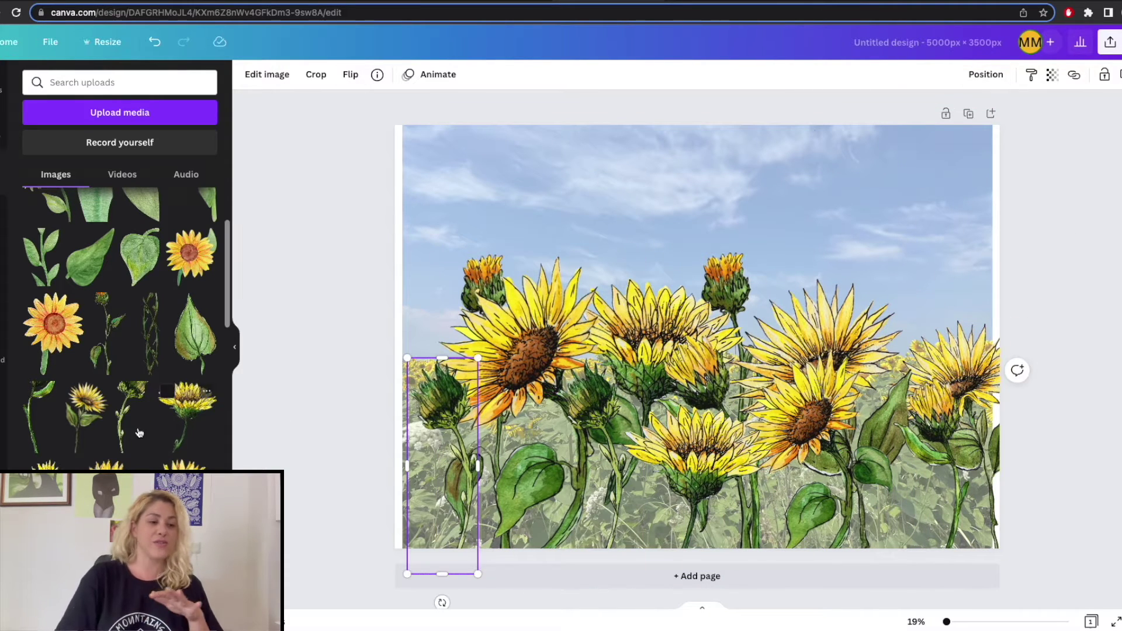
Add a half-open yellow bud, flip it, and fit it at reduced size beneath the large left sunflower
click(32, 432)
drag(696, 281, 522, 450)
click(351, 75)
click(386, 107)
drag(480, 380, 511, 464)
drag(535, 526, 531, 471)
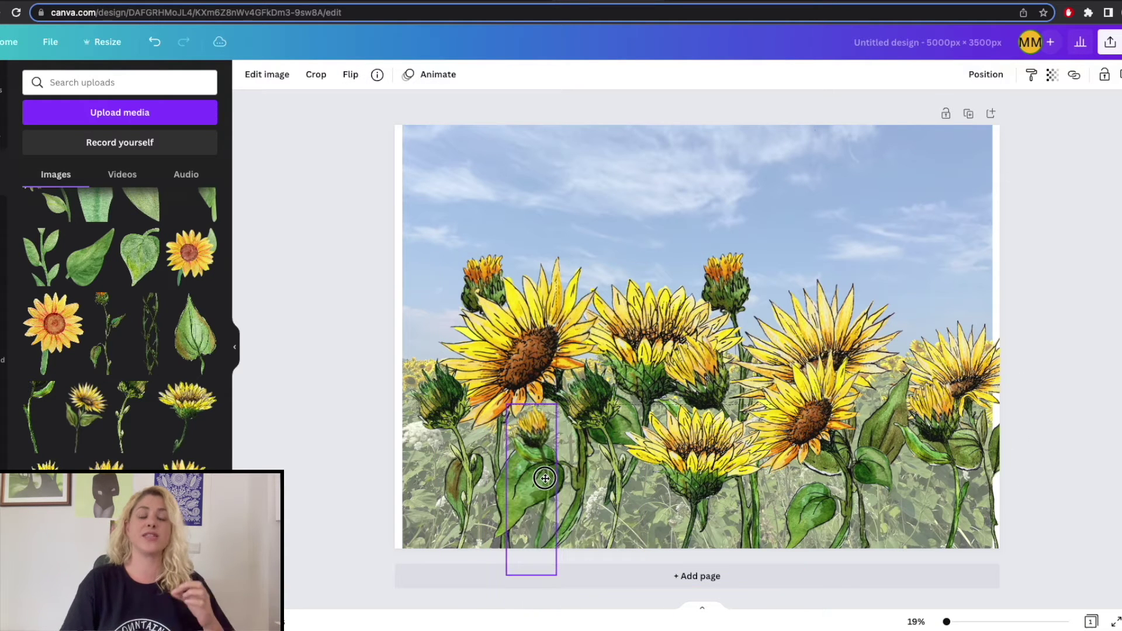
drag(557, 413, 560, 393)
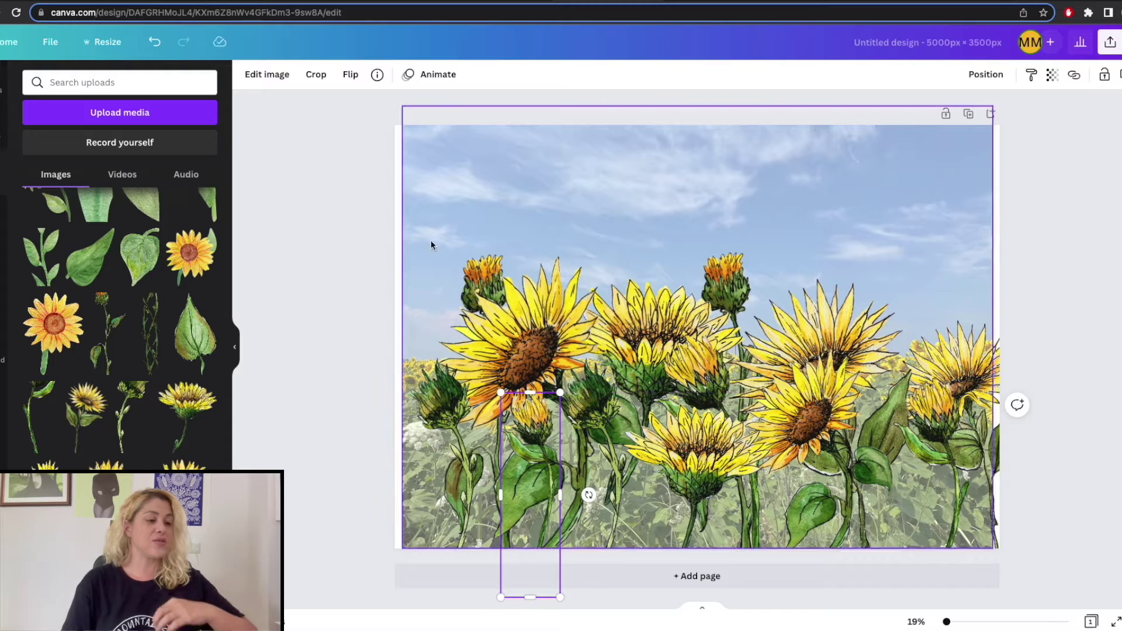
Add a small leafy sunflower in the page's lower-left corner and layer it behind the green bud's stem
click(87, 409)
drag(696, 348, 456, 446)
drag(380, 348, 427, 401)
drag(499, 506, 469, 512)
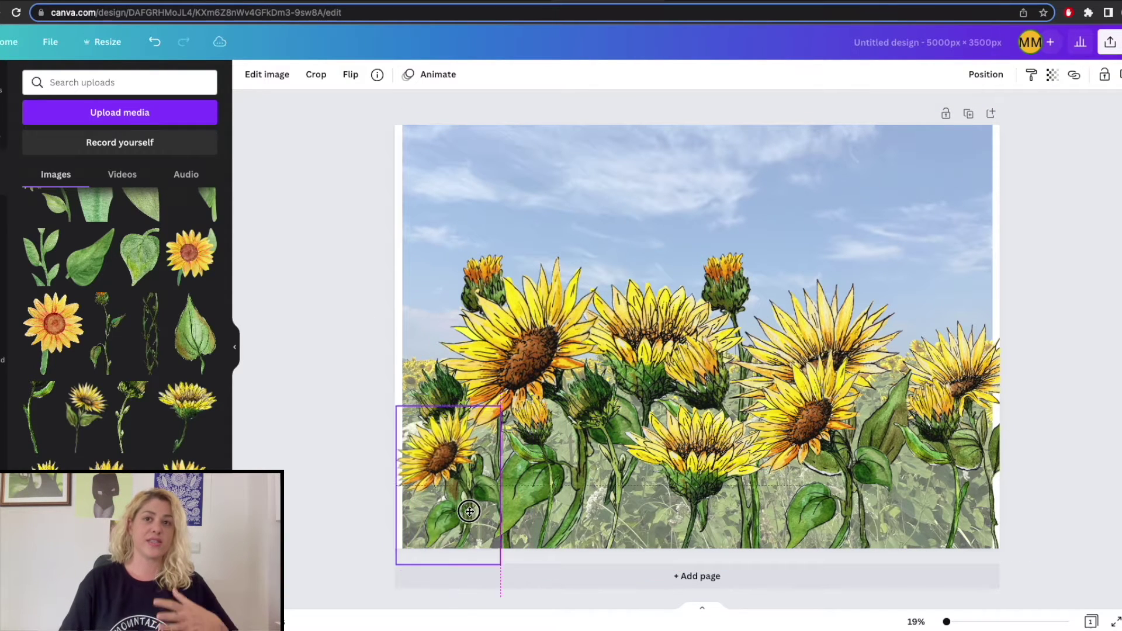
click(986, 74)
click(947, 136)
click(1110, 281)
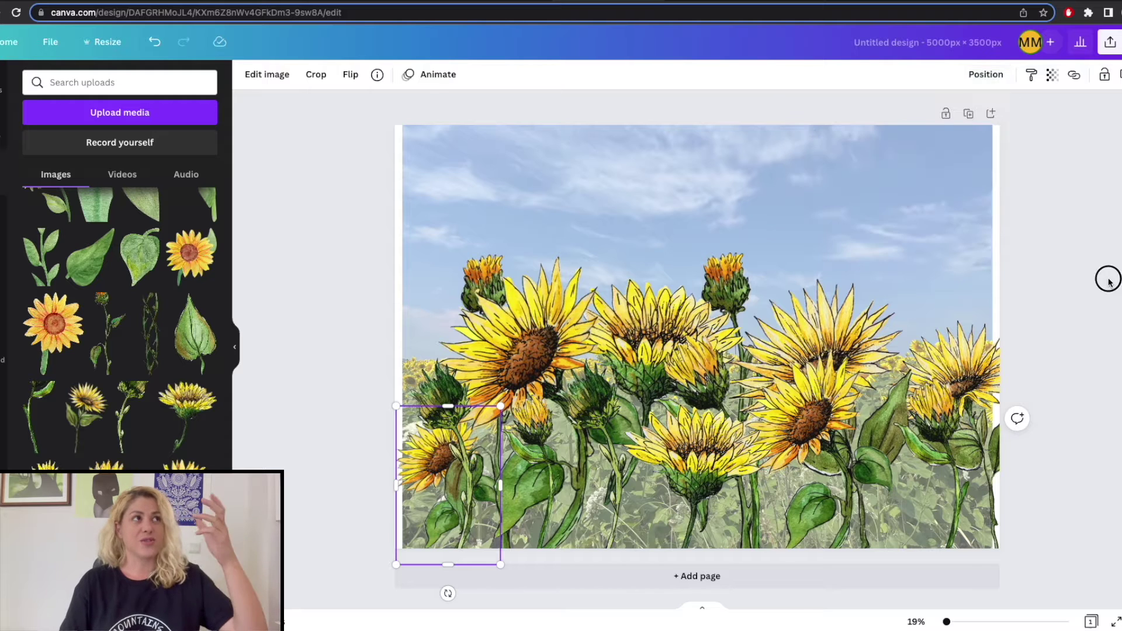
Delete the field reference photo and lower the half-open bud near the right edge
click(954, 198)
key(Delete)
click(933, 456)
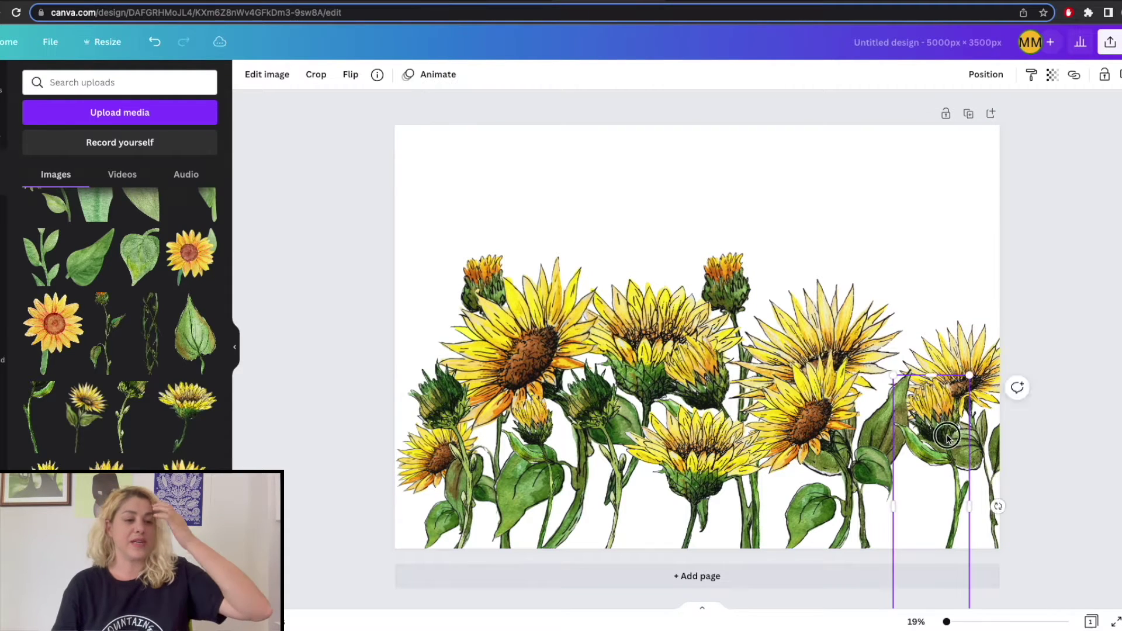
Place copies of the small leafy sunflower beneath the large sunflower and near the right edge, sending the right copy to the back
drag(415, 468, 552, 478)
drag(566, 570, 885, 565)
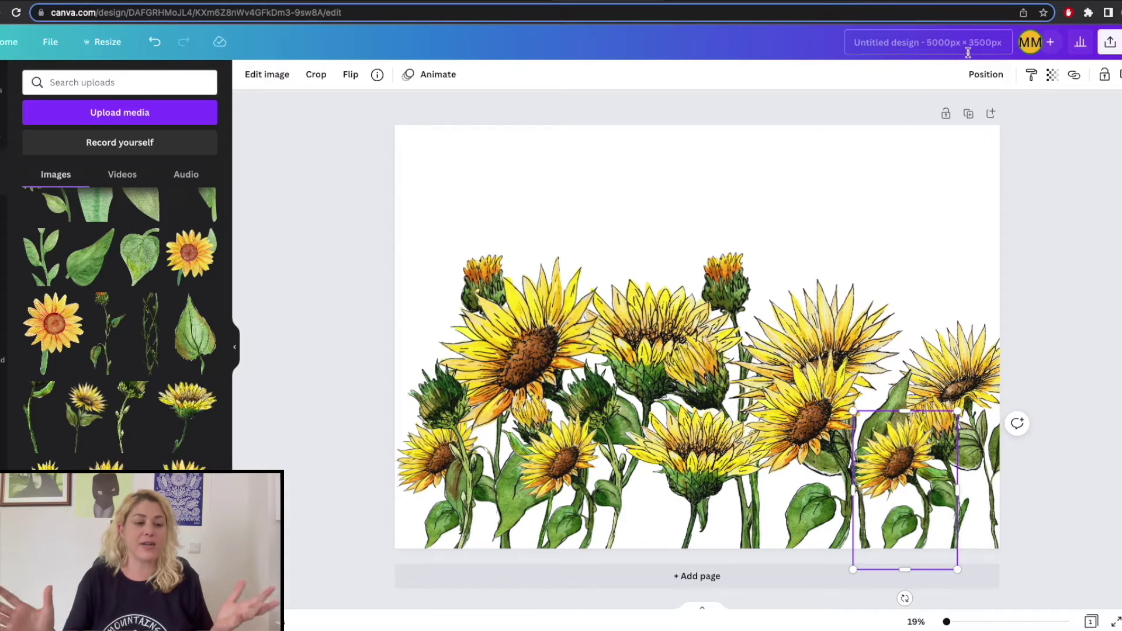
click(986, 75)
click(934, 136)
Fill the gap left of the lower central side-view sunflower with a copy of the right-edge sunflower, sent to the back
drag(953, 362, 642, 502)
click(987, 74)
click(941, 136)
Place a copy of the orange-tipped bud between the two right-hand sunflowers and send it to the back
click(729, 282)
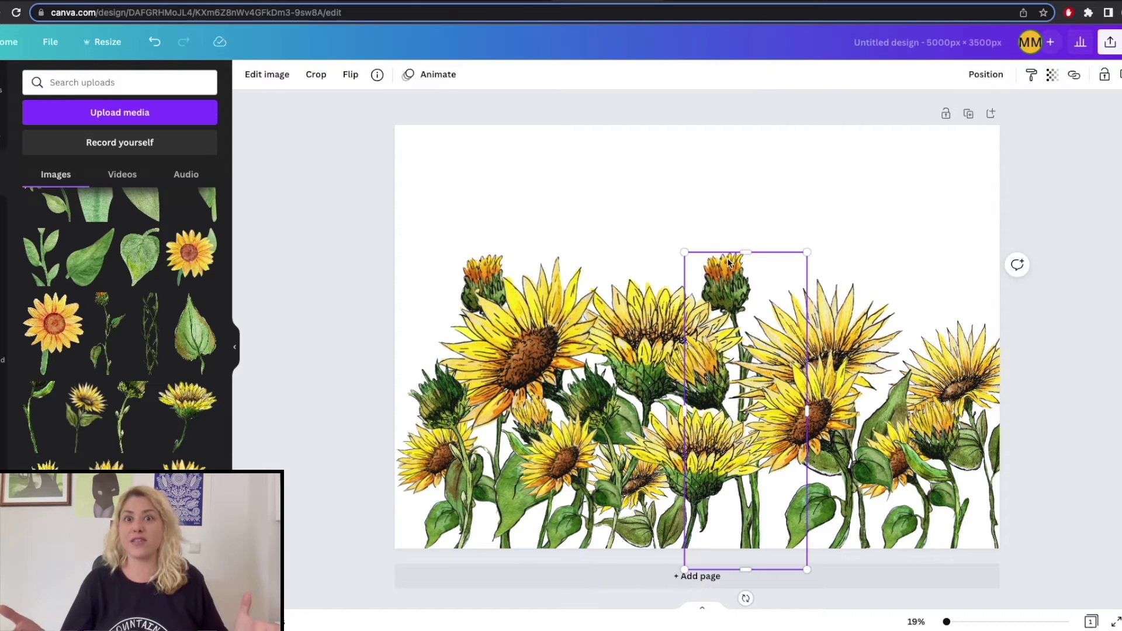
drag(730, 282, 894, 307)
click(986, 74)
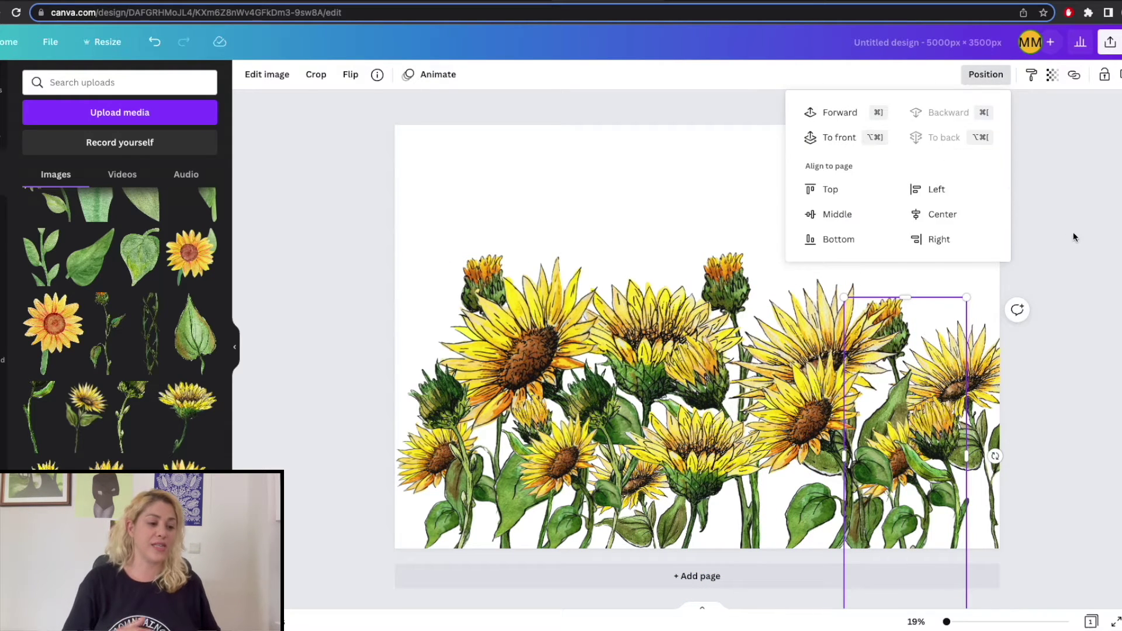
click(1085, 267)
Copy the orange-tipped bud again, shrink it, and position it behind the small flowers below the large left sunflower
click(739, 333)
key(super+c)
key(super+v)
drag(739, 334, 507, 384)
drag(578, 303, 539, 387)
drag(497, 497, 503, 473)
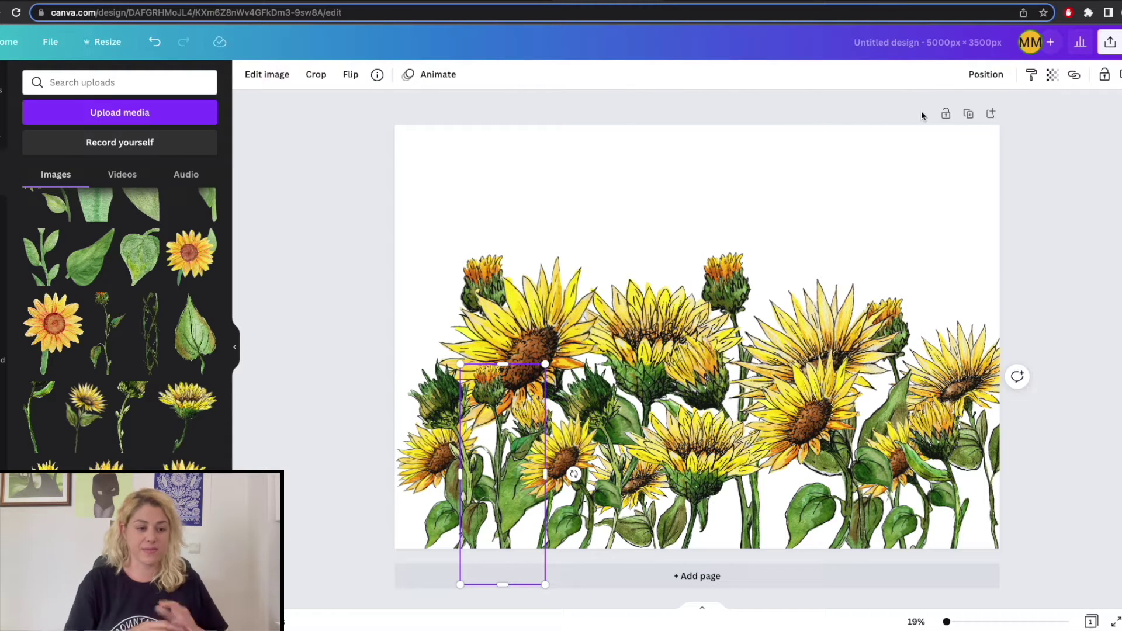
click(987, 75)
click(934, 138)
Move the small orange-tipped bud beside the right-edge sunflower, enlarge it slightly, and send it one layer backward
drag(502, 474, 947, 484)
click(986, 74)
click(987, 74)
click(947, 135)
key(ctrl+z)
drag(905, 364, 900, 349)
click(987, 74)
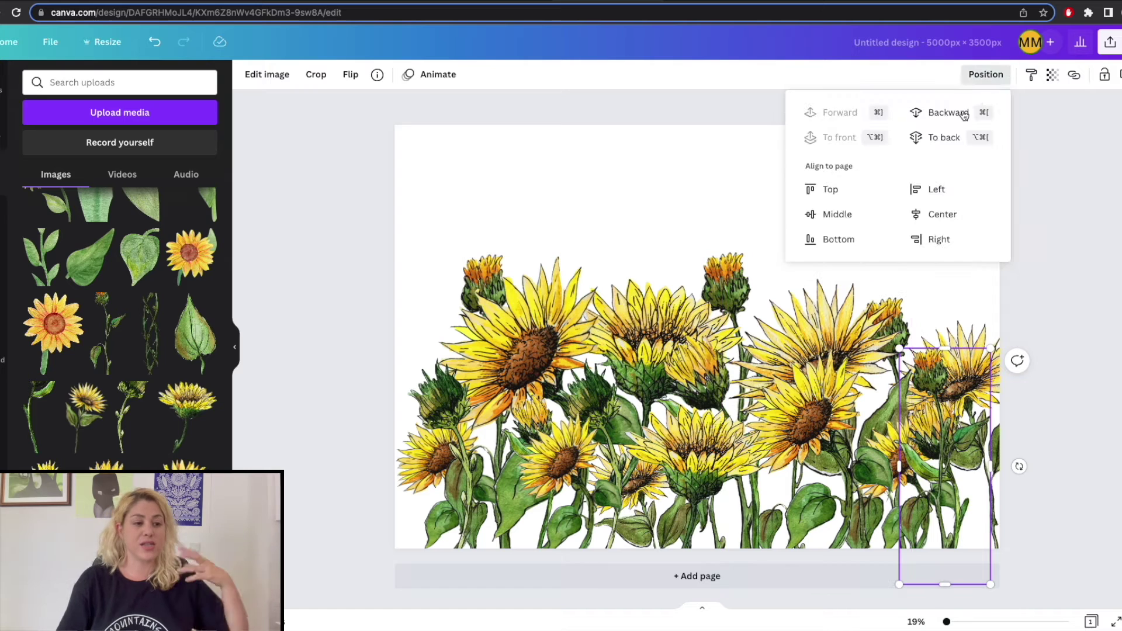
click(954, 115)
click(524, 490)
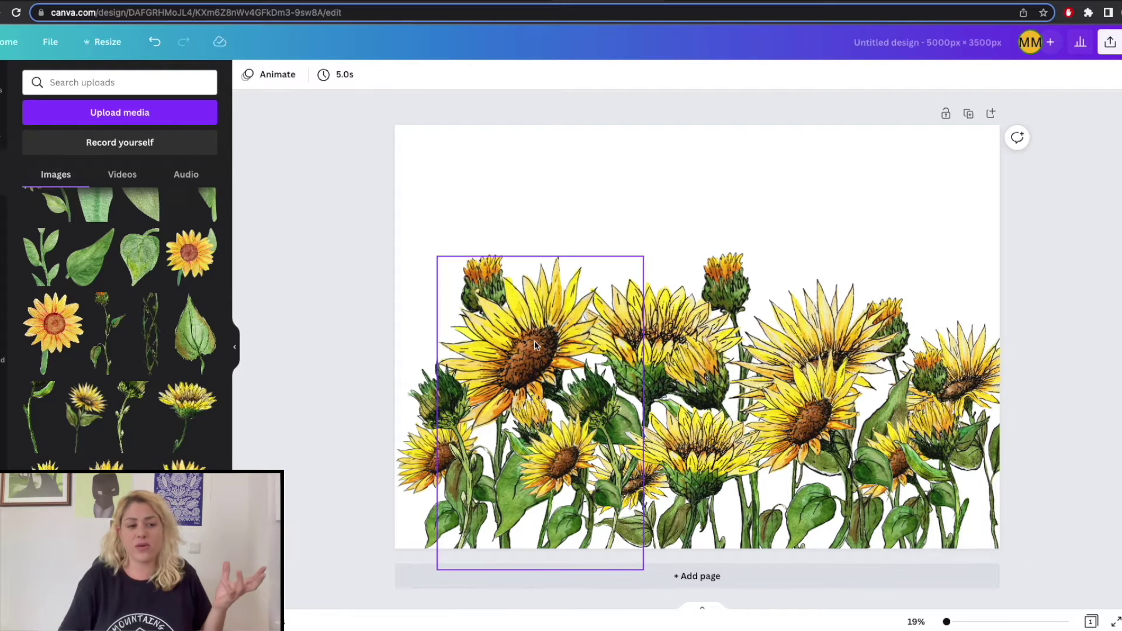
Try to fill the lower-left corner with a reduced side-view sunflower layered behind the green bud's stem
drag(646, 331, 434, 414)
drag(334, 356, 355, 416)
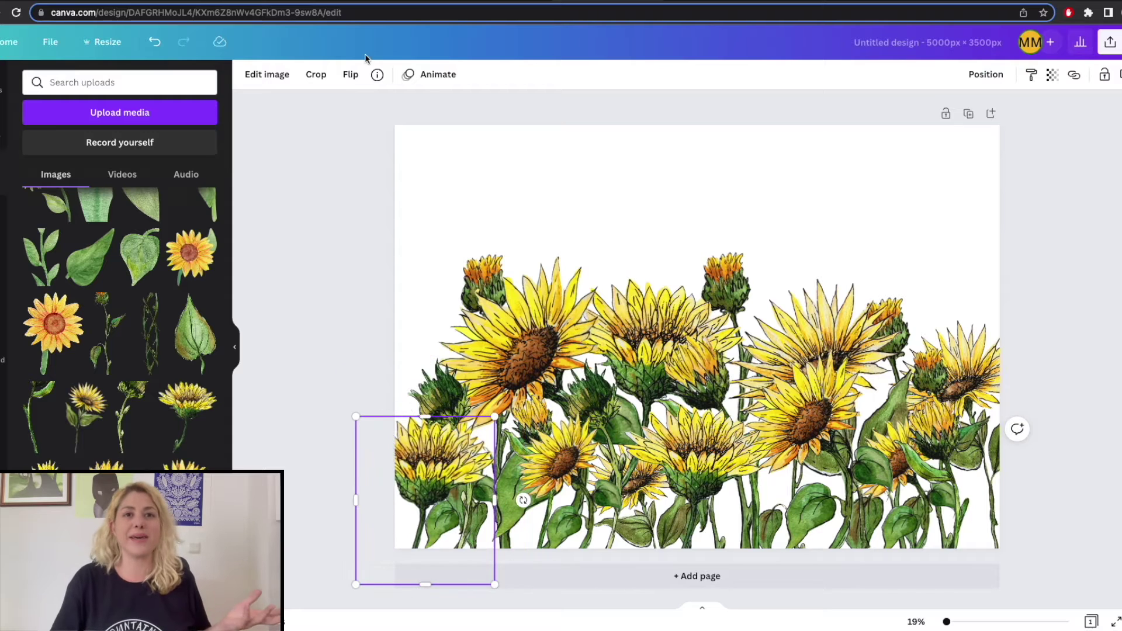
click(350, 75)
click(410, 140)
click(986, 75)
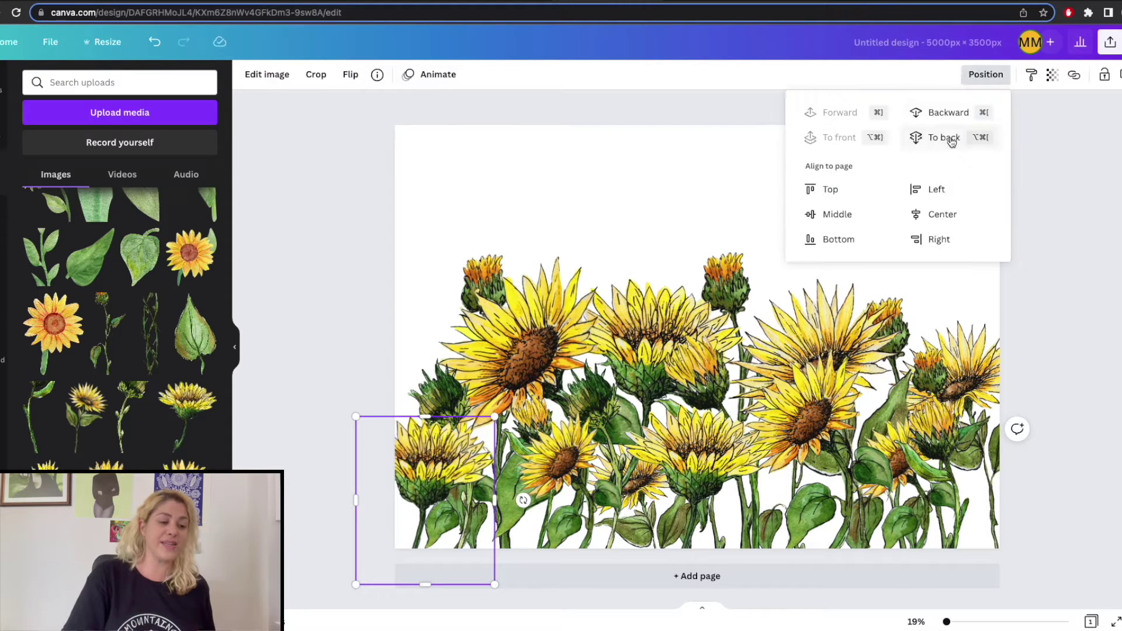
click(942, 111)
click(986, 75)
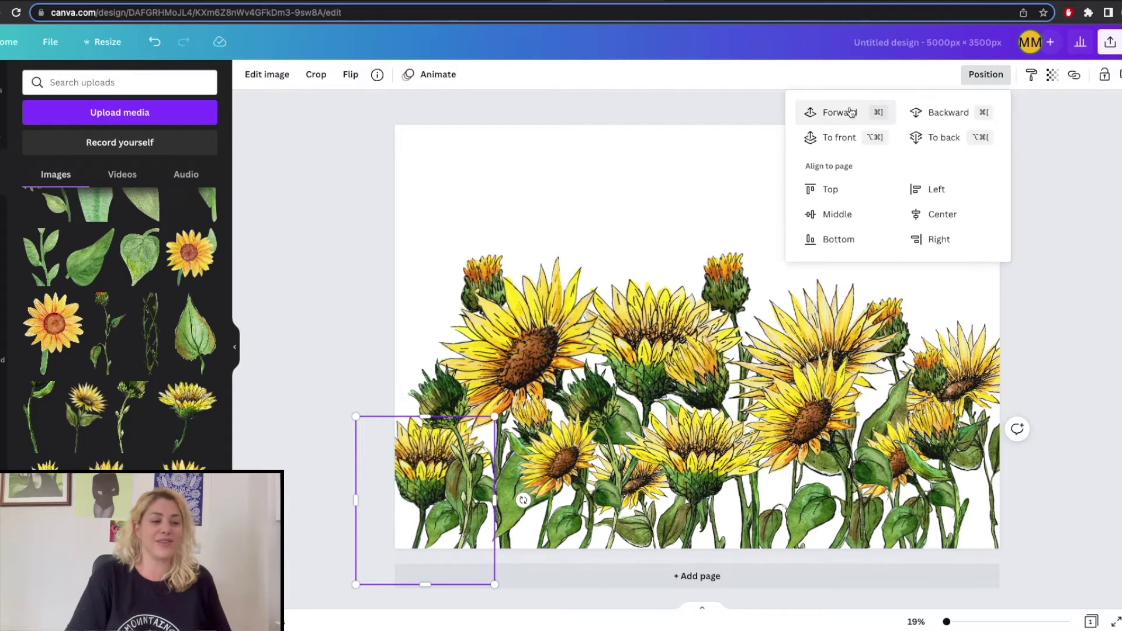
click(438, 599)
Shift the small leafy sunflower in the lower-left corner so it slightly overhangs the page's left edge
click(402, 487)
drag(402, 487, 396, 466)
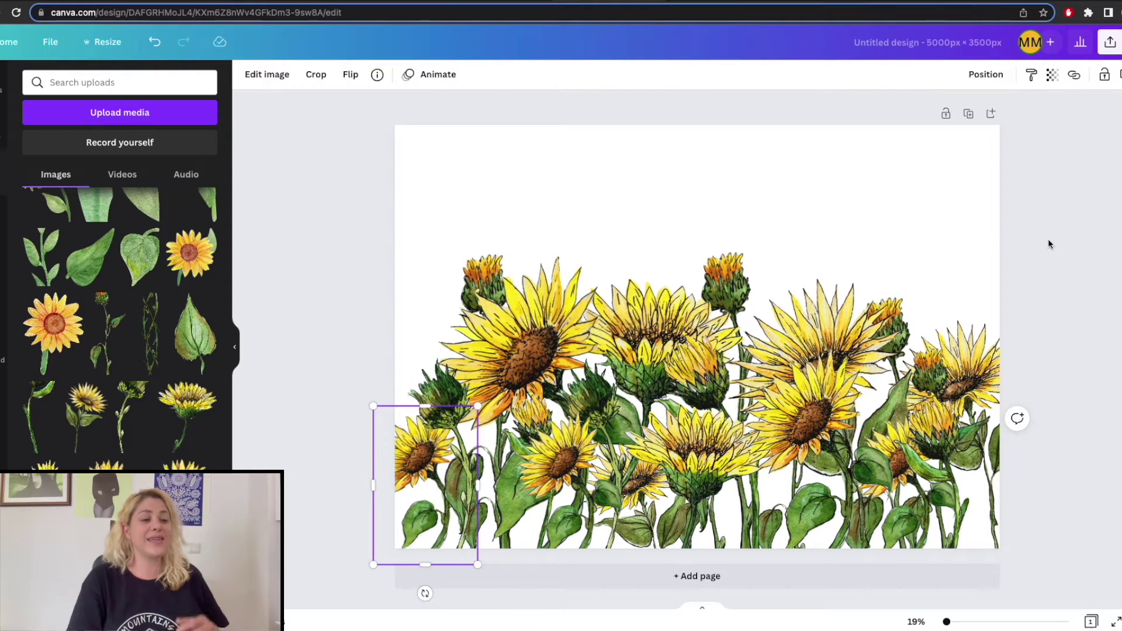
click(561, 201)
Search the Canva elements for grass
click(7, 151)
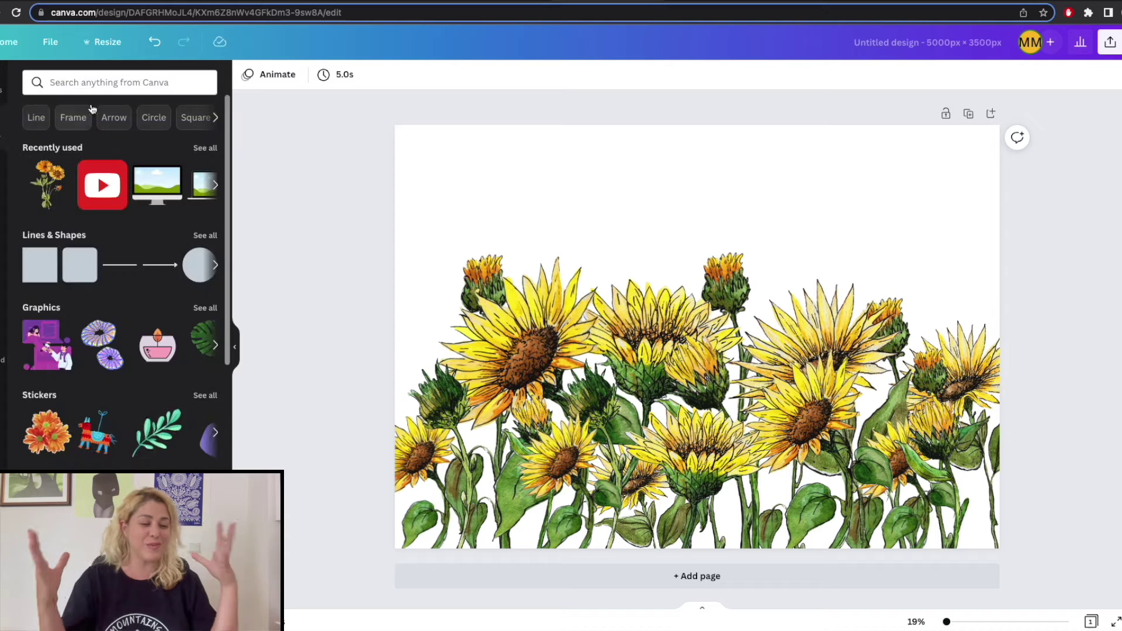
click(102, 82)
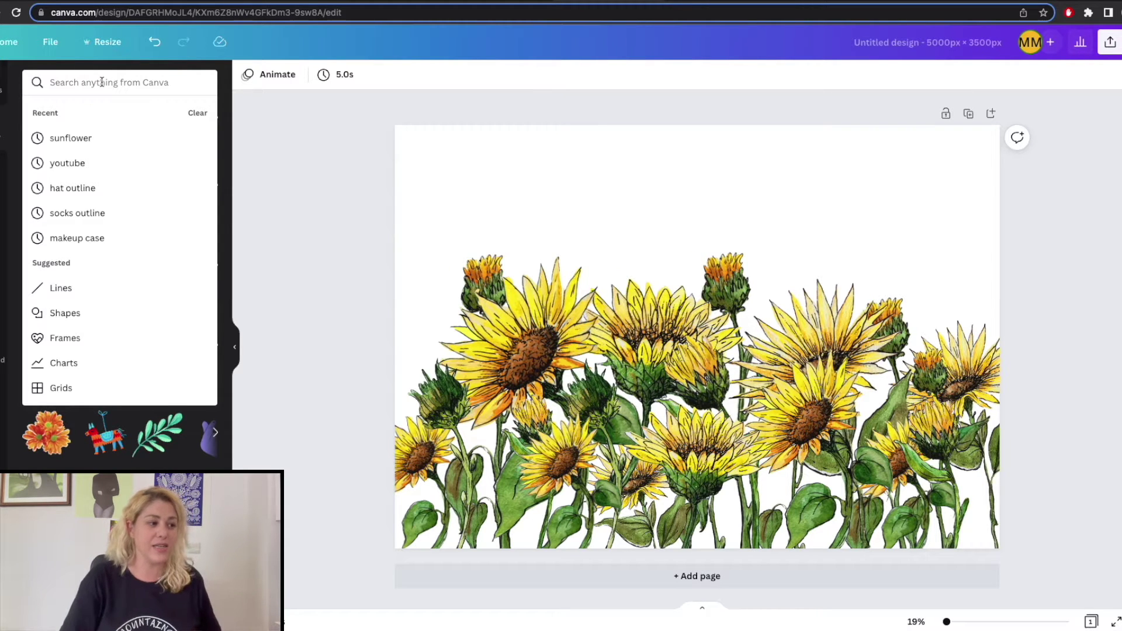
text(grass)
key(Return)
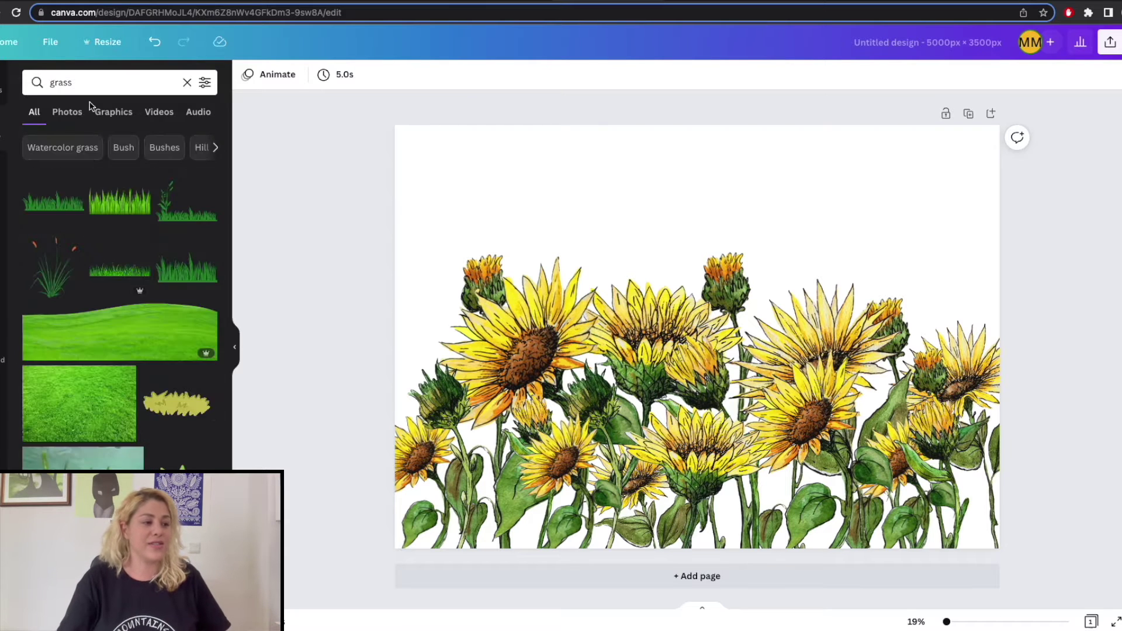
click(6, 187)
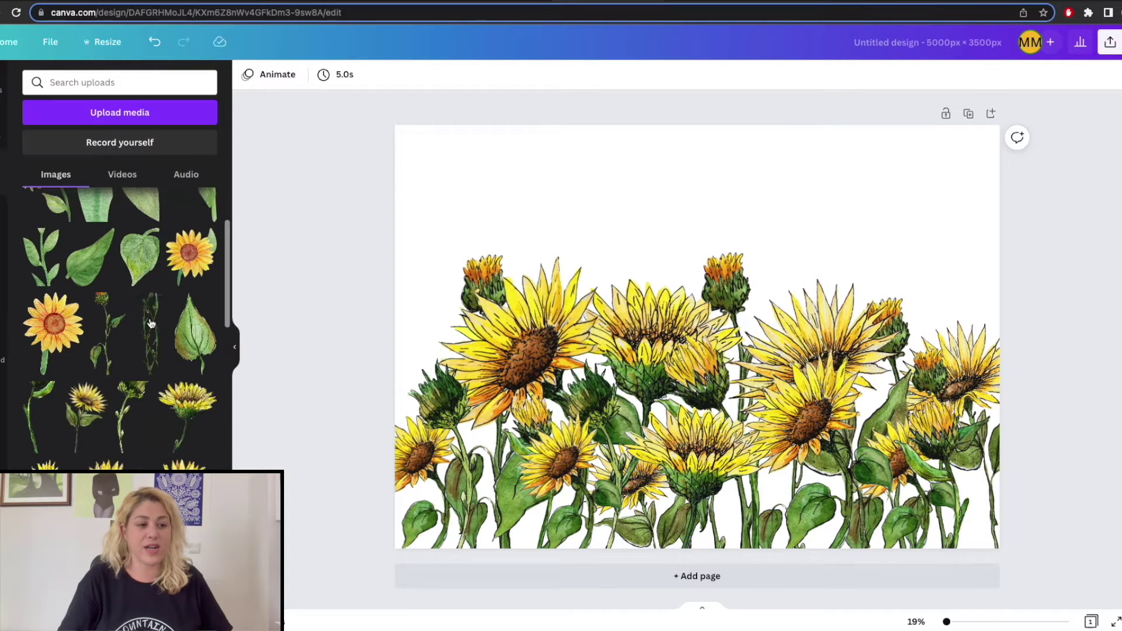
click(193, 346)
key(Delete)
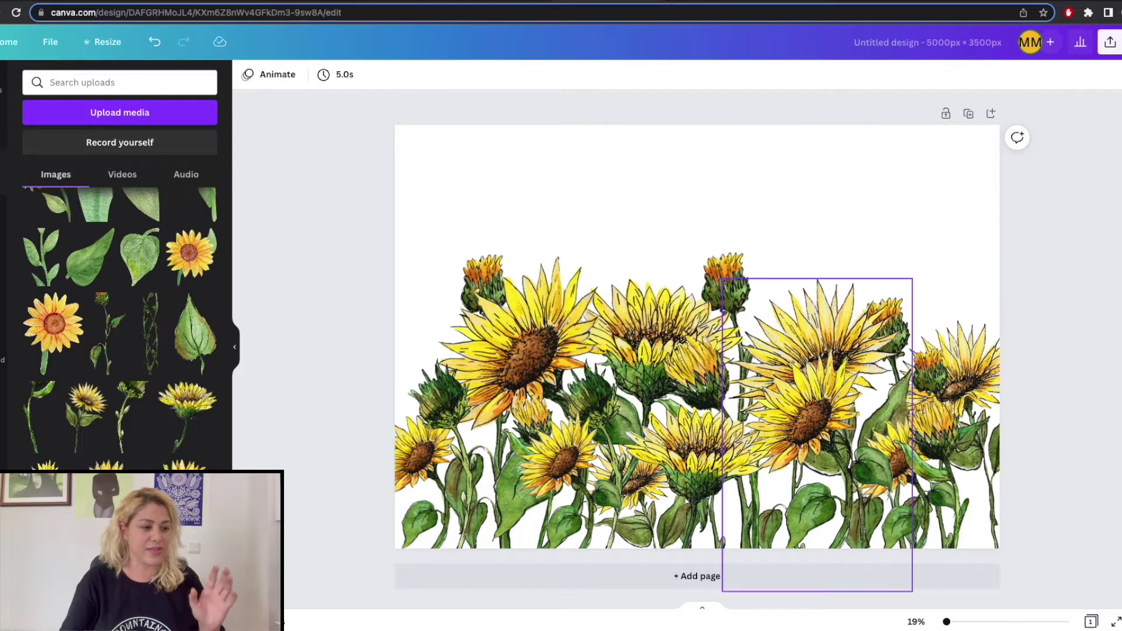
Add a second page and place the broad pointed leaf on it at a reduced size, near the page's left edge
click(644, 579)
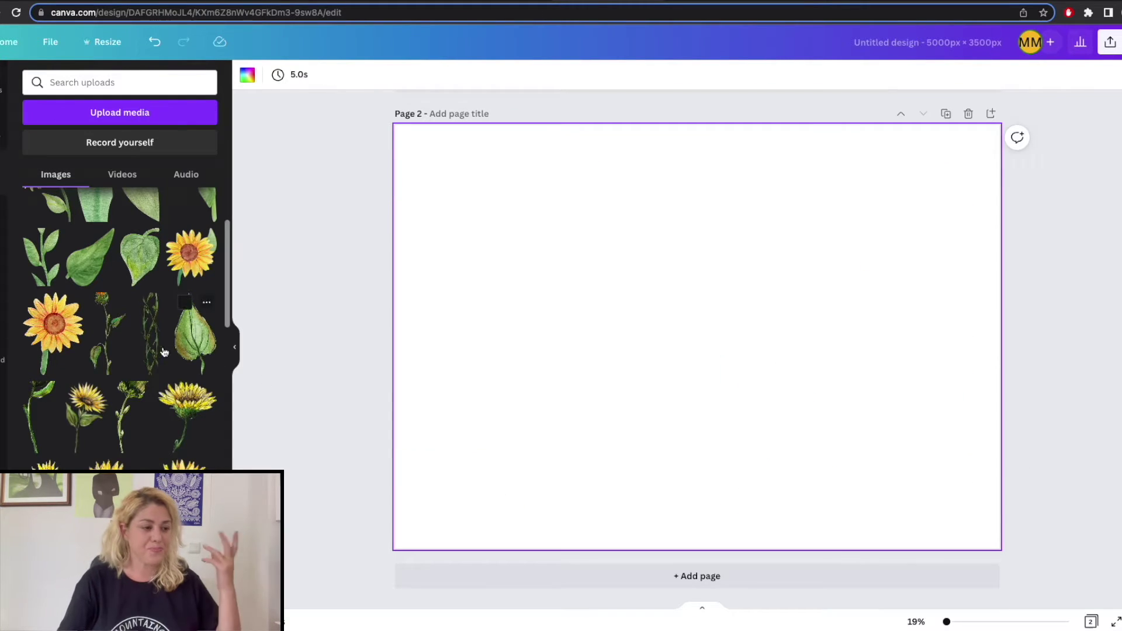
click(155, 348)
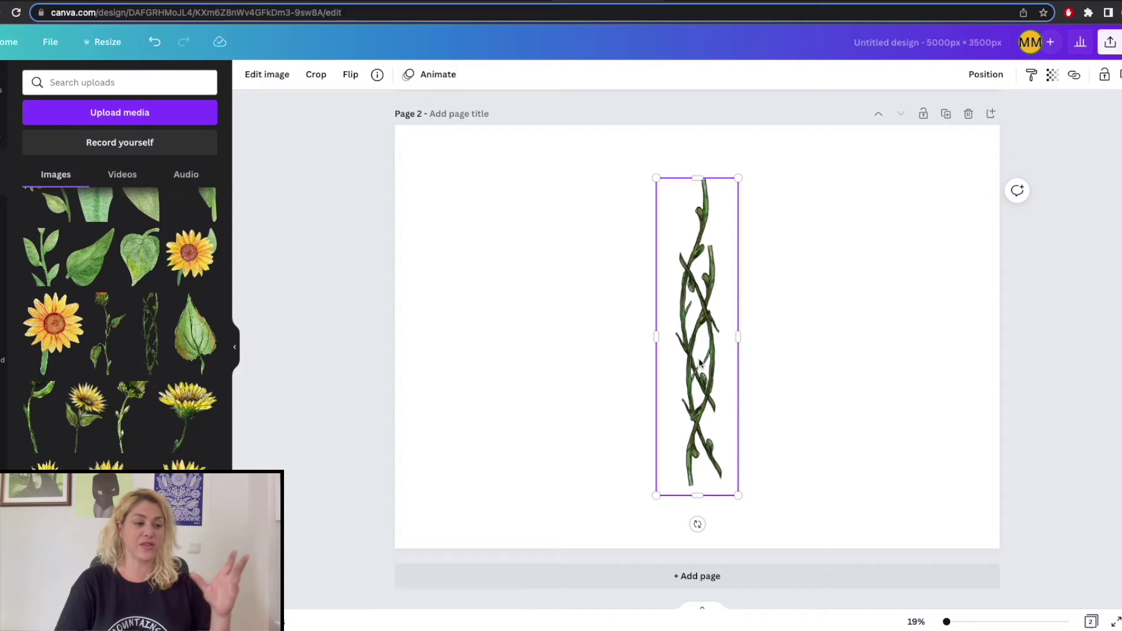
key(Delete)
click(195, 333)
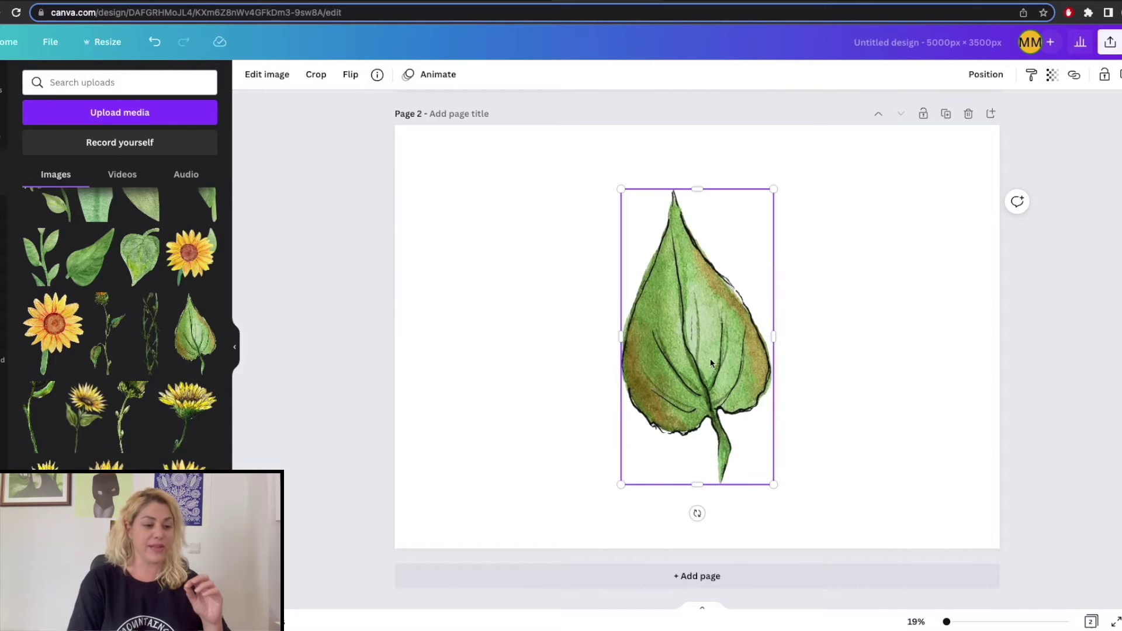
drag(711, 363, 602, 365)
drag(663, 190, 567, 375)
drag(530, 445, 521, 393)
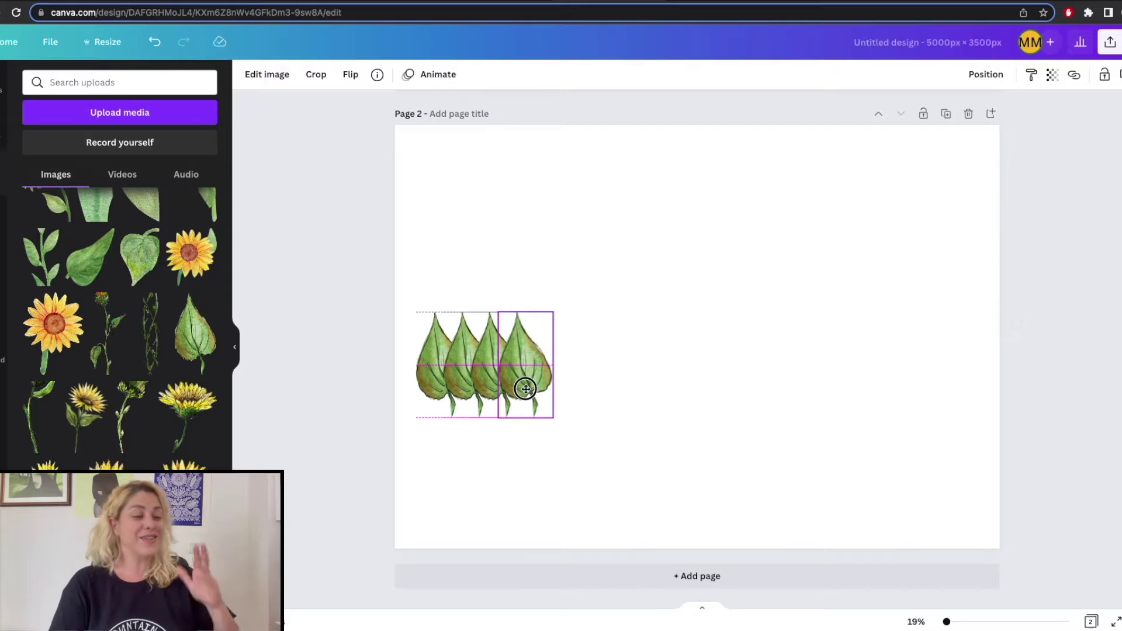
Duplicate the leaf repeatedly into an overlapping horizontal row spanning the width of page 2
click(600, 366)
drag(604, 370, 387, 370)
drag(460, 370, 661, 377)
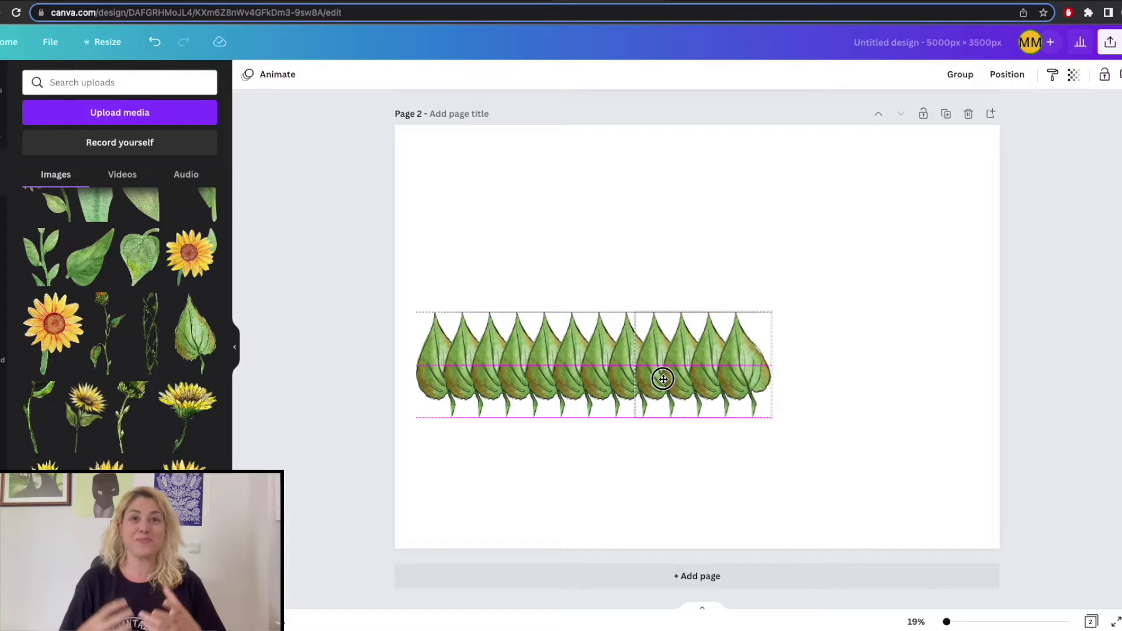
drag(845, 376, 403, 386)
key(super+d)
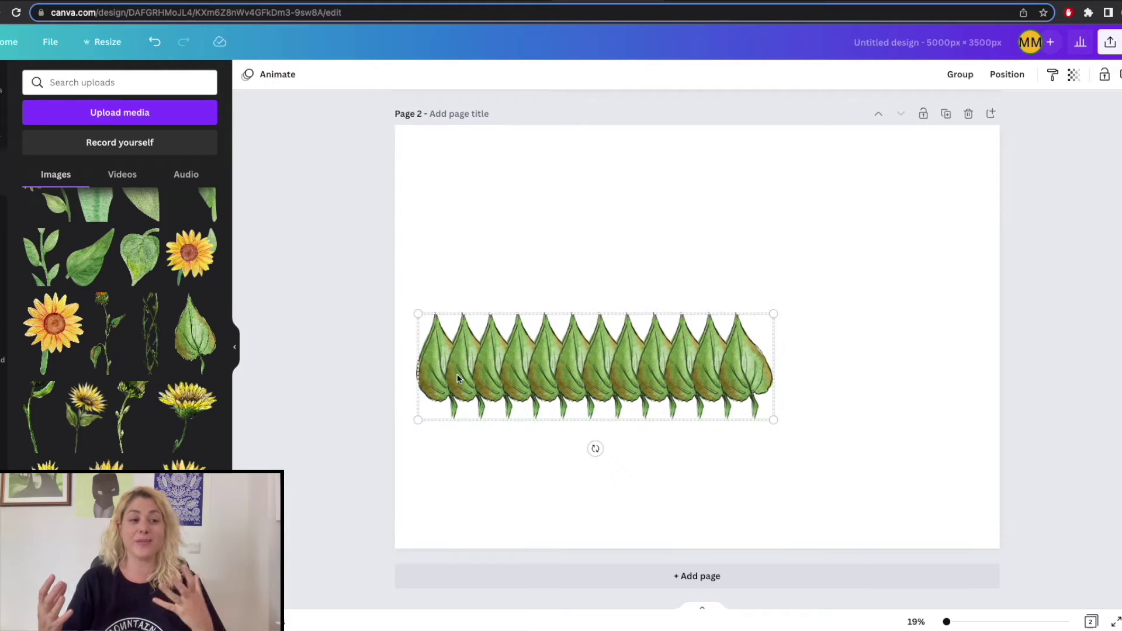
drag(588, 357, 760, 375)
drag(793, 468, 444, 377)
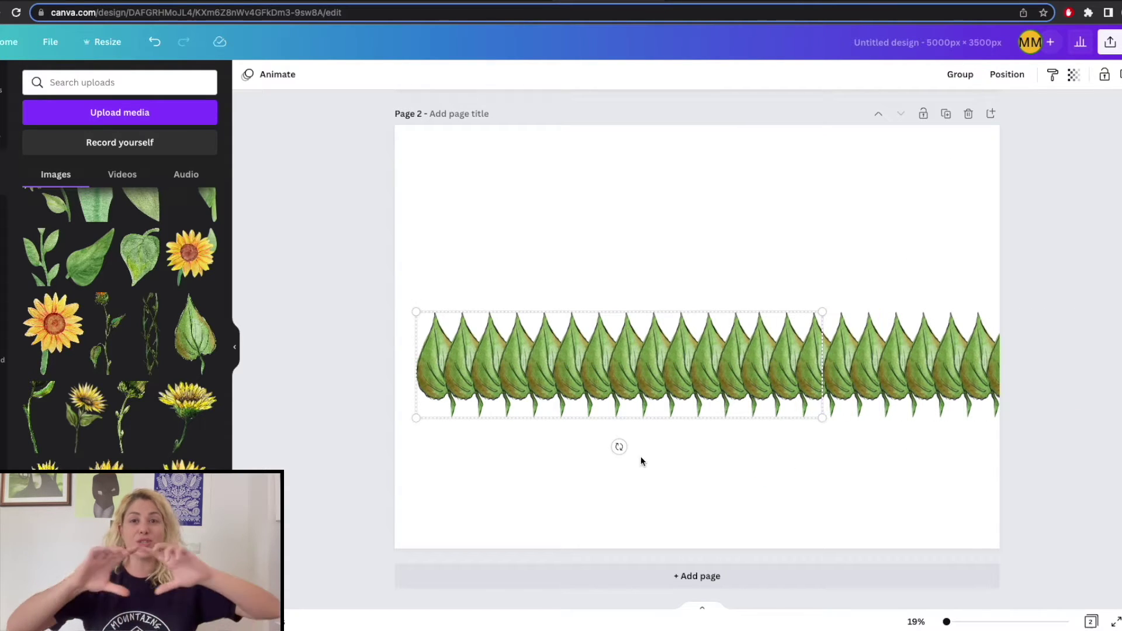
Stack overlapping copies of the leaf row down to the bottom of page 2 and group all the leaves together
click(732, 450)
drag(1063, 458, 415, 331)
drag(851, 331, 843, 527)
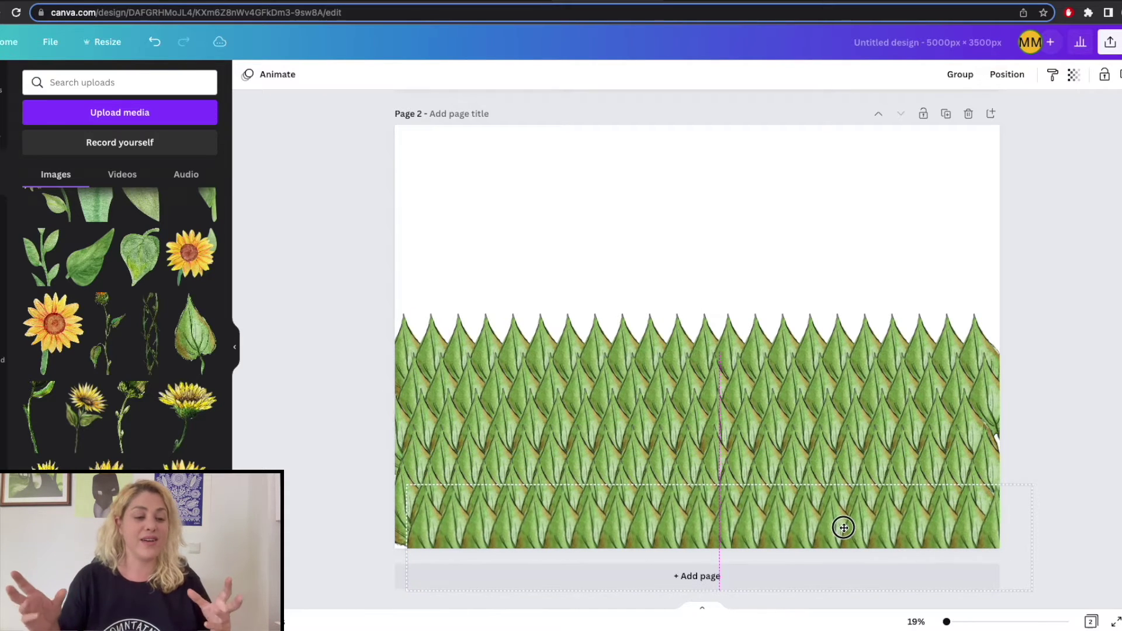
click(1105, 332)
drag(1077, 299, 374, 614)
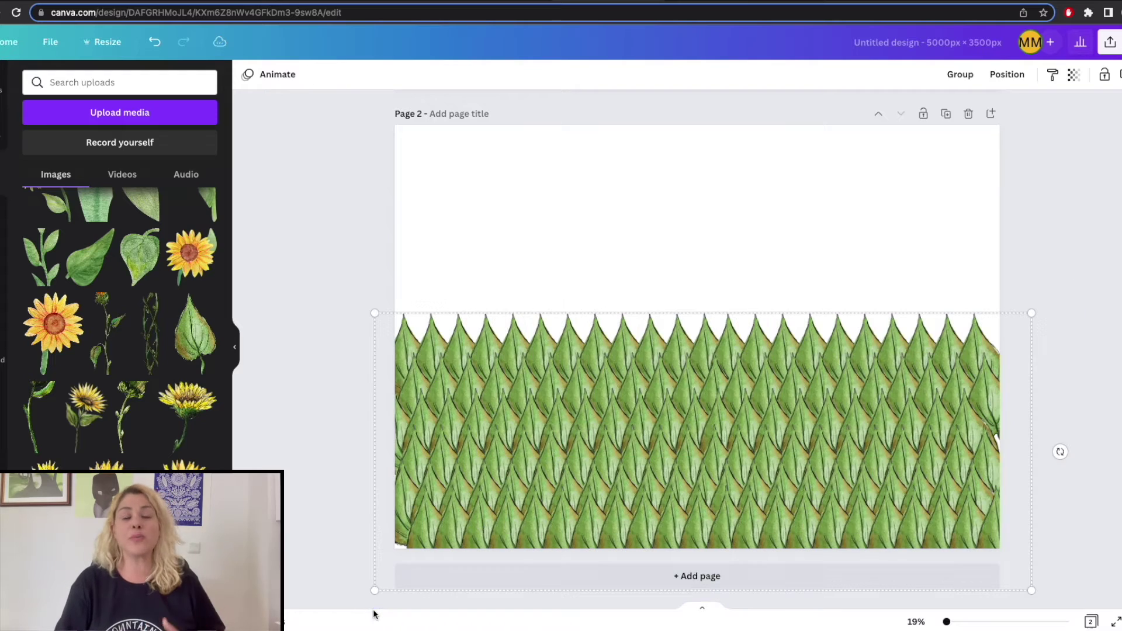
click(954, 79)
Copy the grouped leaf backdrop onto page 1 and send it to the back behind the sunflowers
scroll(720, 436, up, 8)
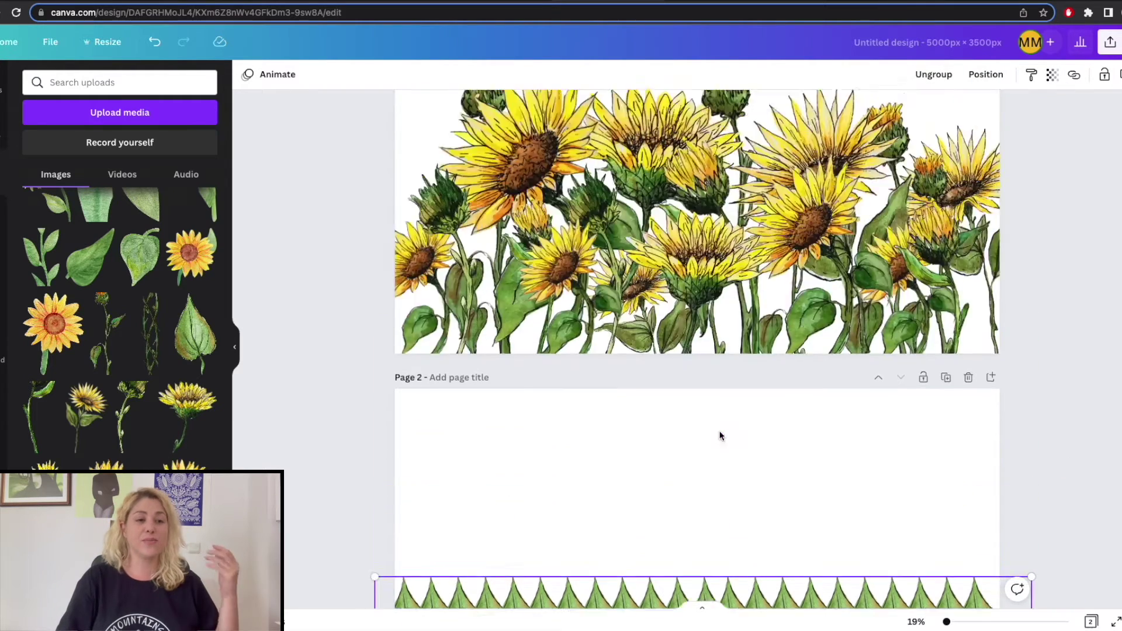
key(ctrl+v)
click(935, 74)
key(ctrl+z)
click(875, 377)
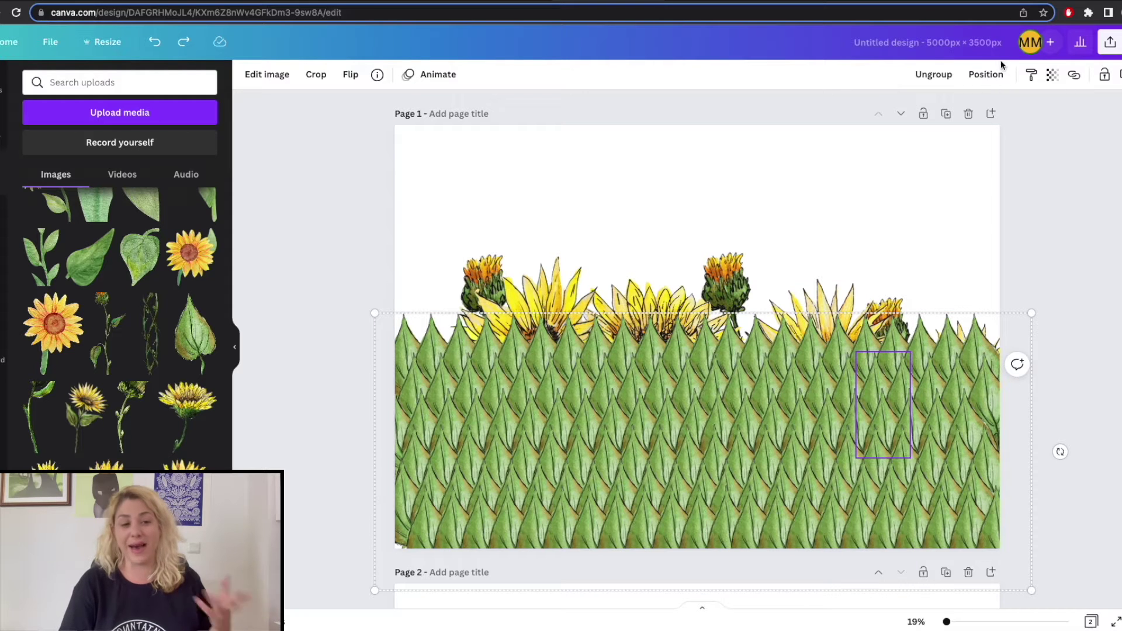
click(986, 74)
click(942, 138)
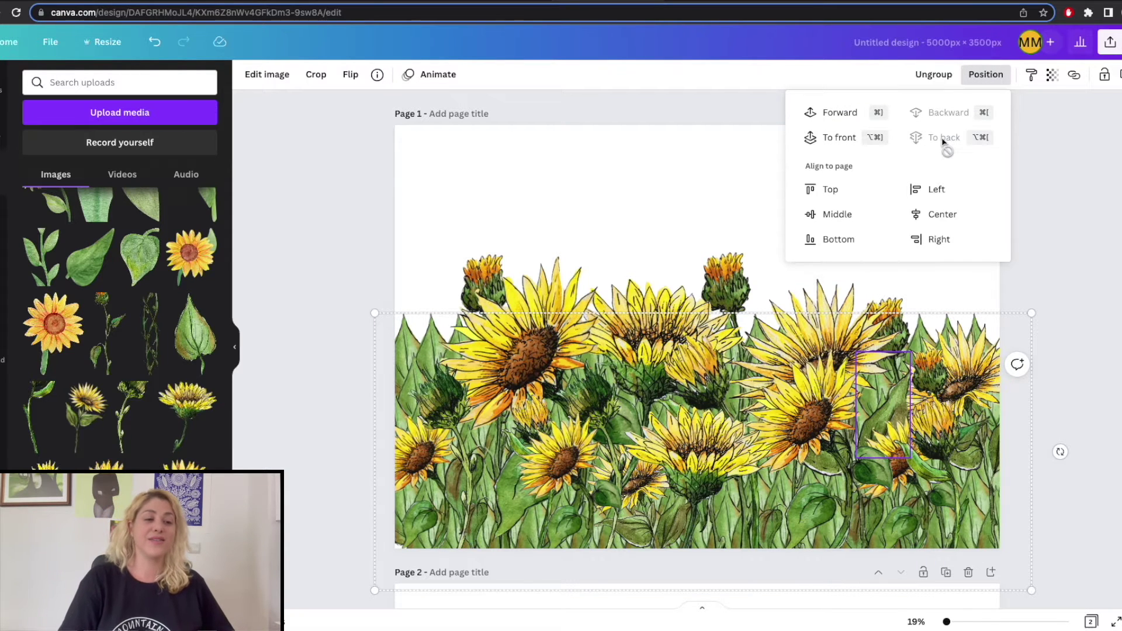
click(1061, 218)
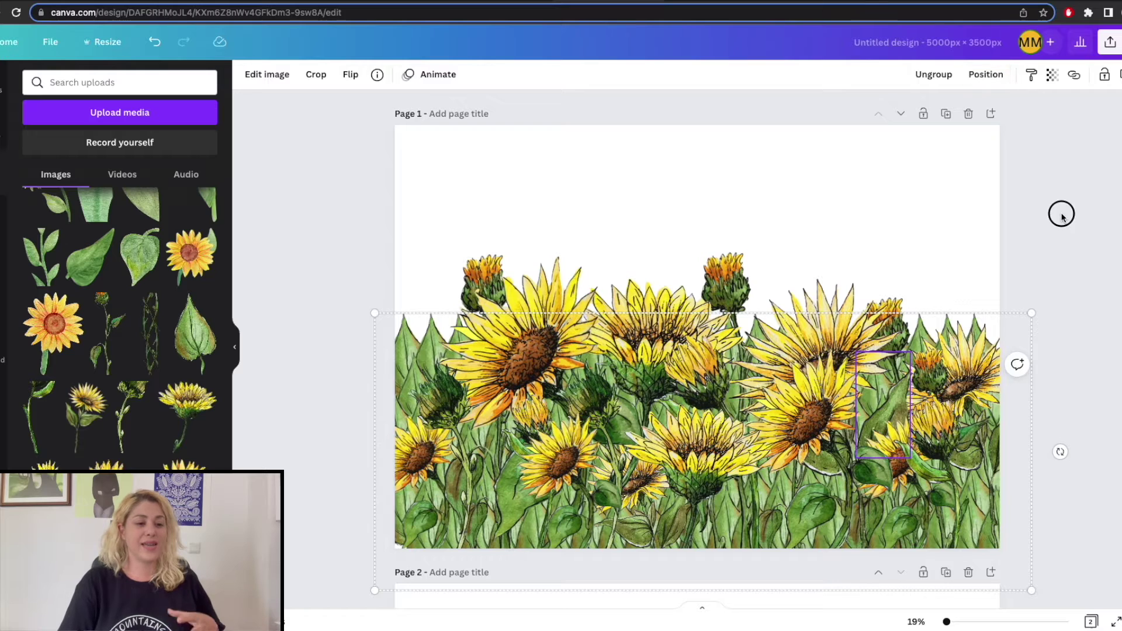
Ungroup the leaf backdrop on page 2 and copy a two-row block of its leaves
scroll(1062, 218, down, 5)
click(949, 336)
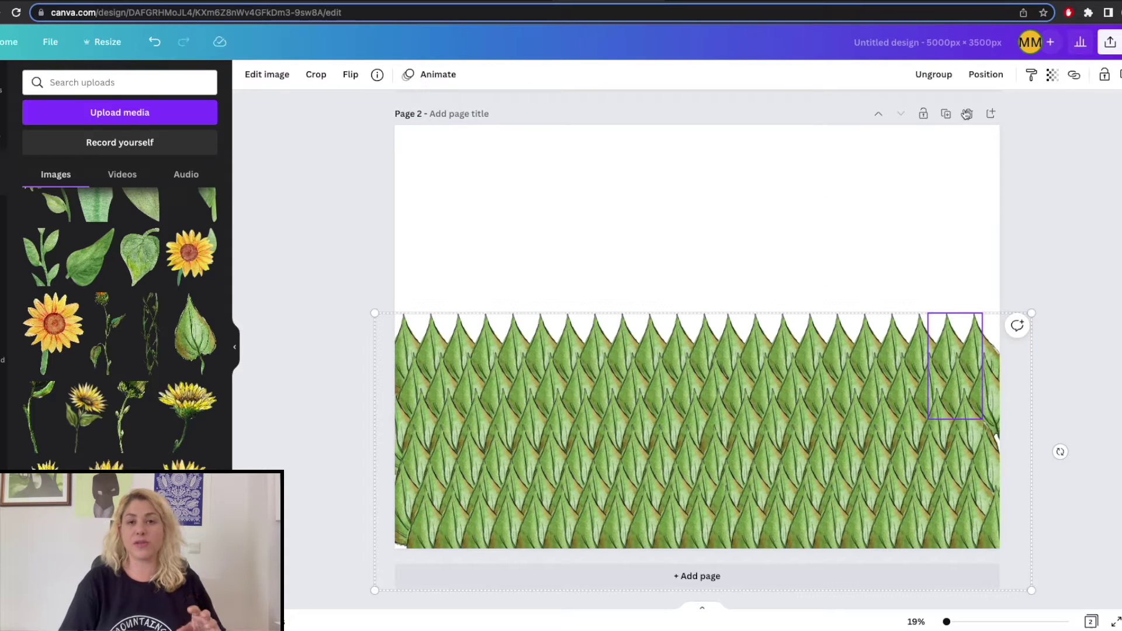
click(939, 76)
click(1005, 202)
drag(949, 255, 706, 383)
key(ctrl+c)
Paste the leaf block onto page 1 over the central sunflowers, slightly above the existing backdrop, and send it to the back
scroll(707, 383, up, 5)
click(793, 342)
key(ctrl+v)
drag(794, 342, 650, 359)
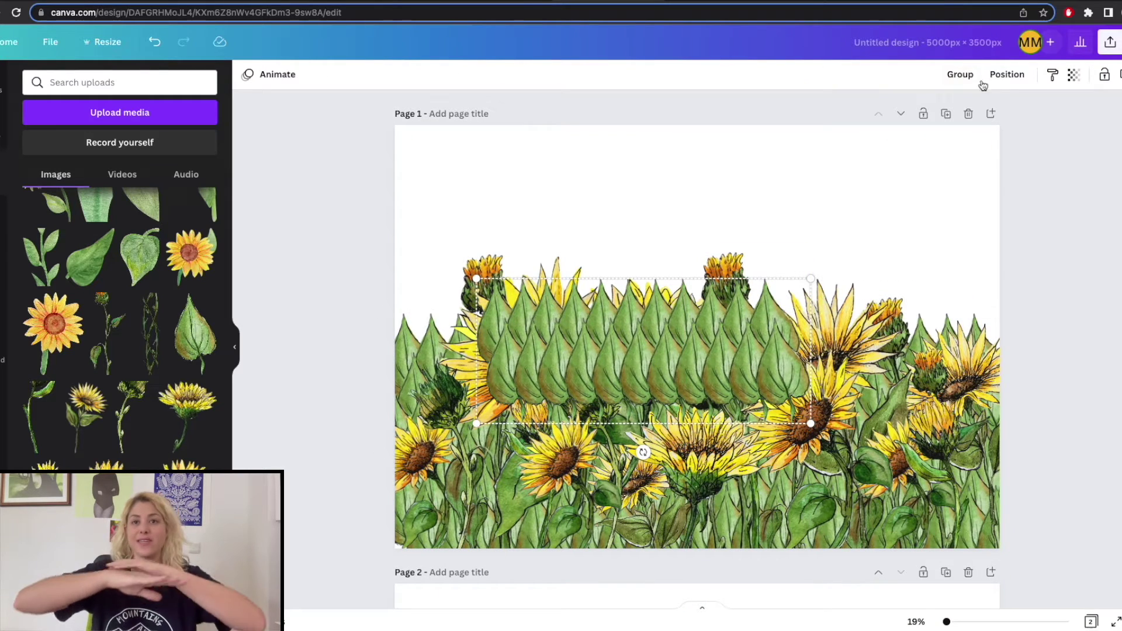
click(1007, 82)
click(959, 133)
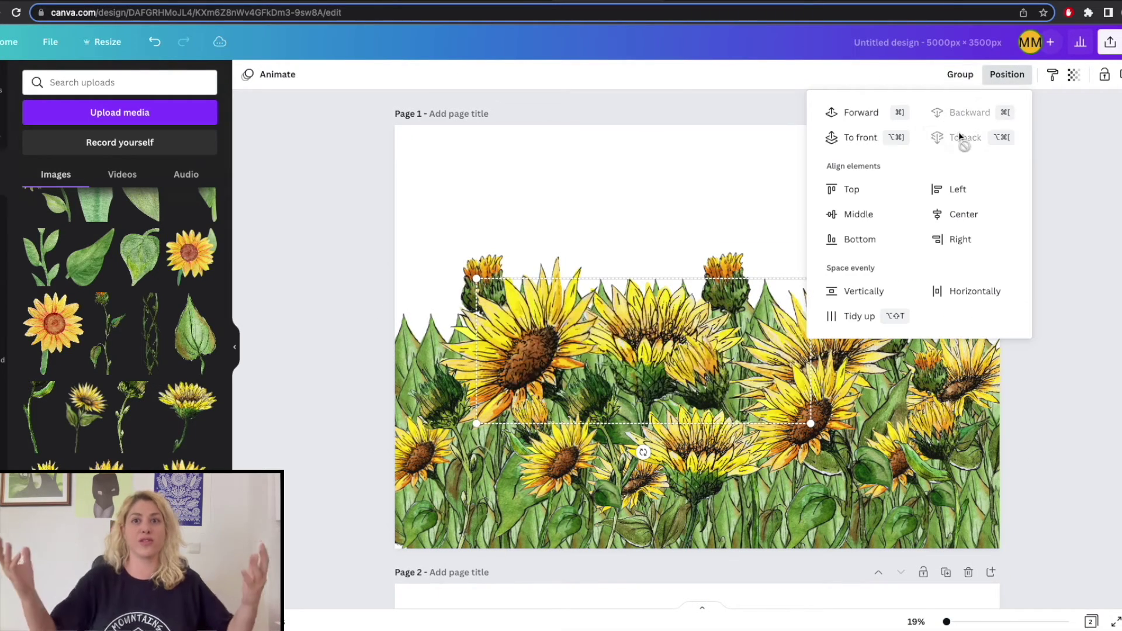
click(1075, 261)
Place a copy of the leaf block in page 1's empty sky area and delete its rightmost leaves and one inner leaf
drag(733, 355, 910, 222)
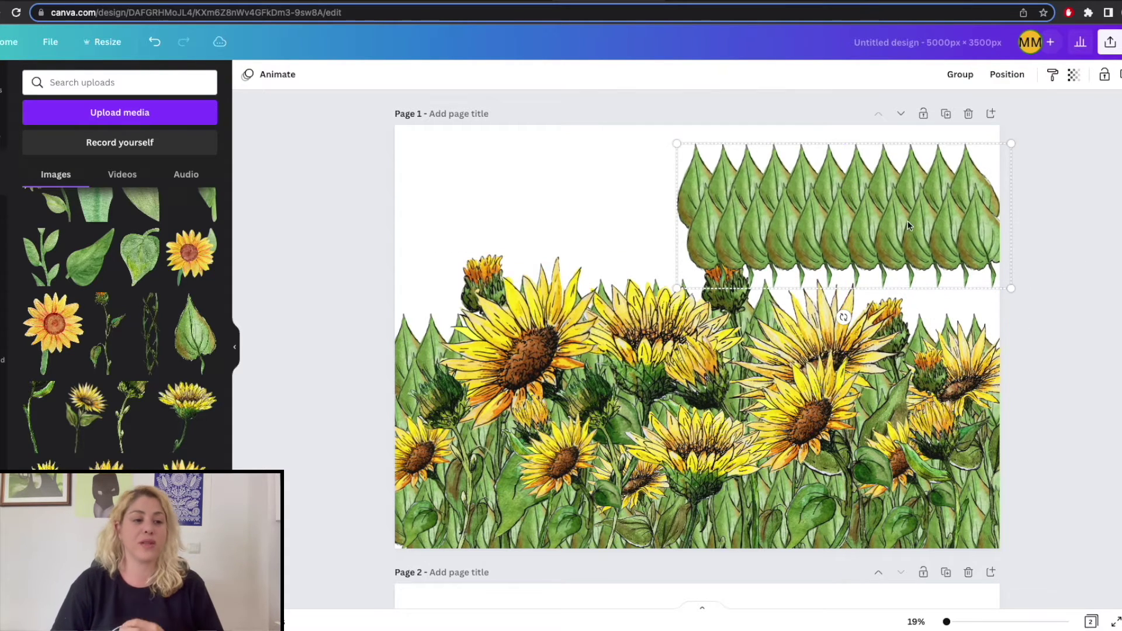
click(1082, 252)
drag(1078, 286, 957, 167)
key(Delete)
click(749, 167)
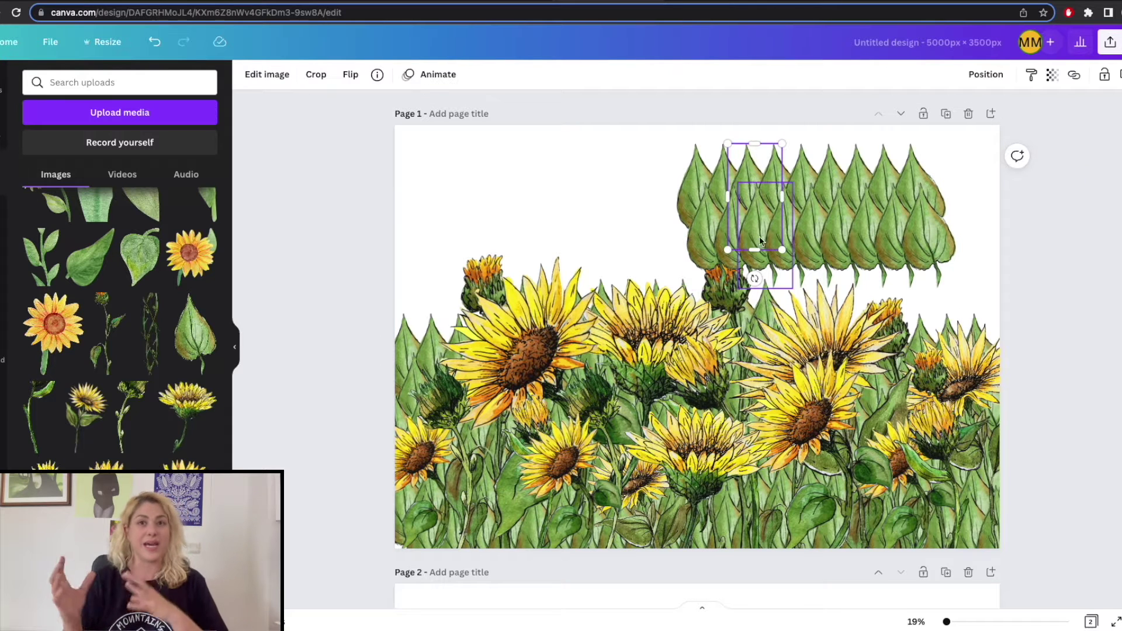
key(Escape)
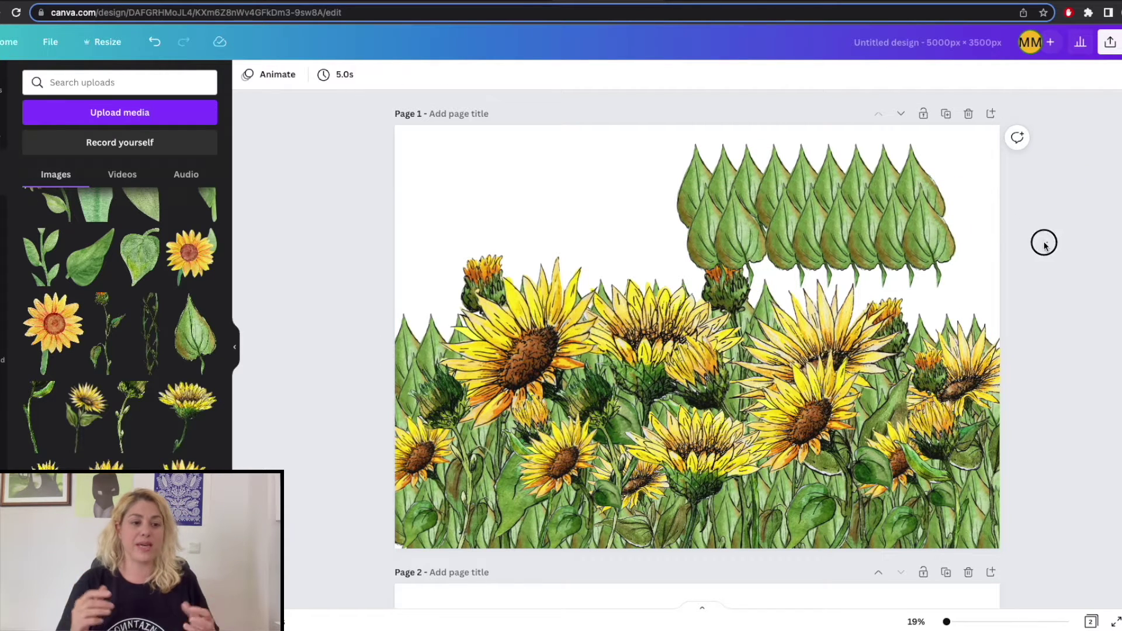
Move the trimmed leaf block over the sunflowers on the right half of page 1 and send it to the back
drag(1044, 245, 683, 186)
drag(812, 203, 881, 352)
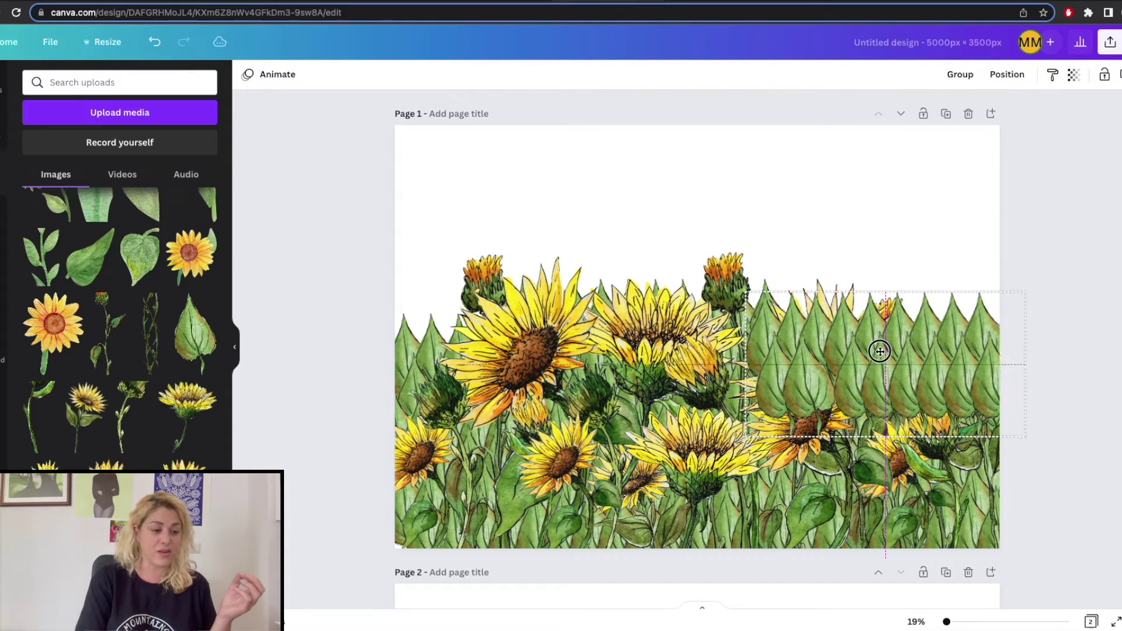
click(1007, 75)
click(970, 136)
click(1112, 190)
click(1113, 250)
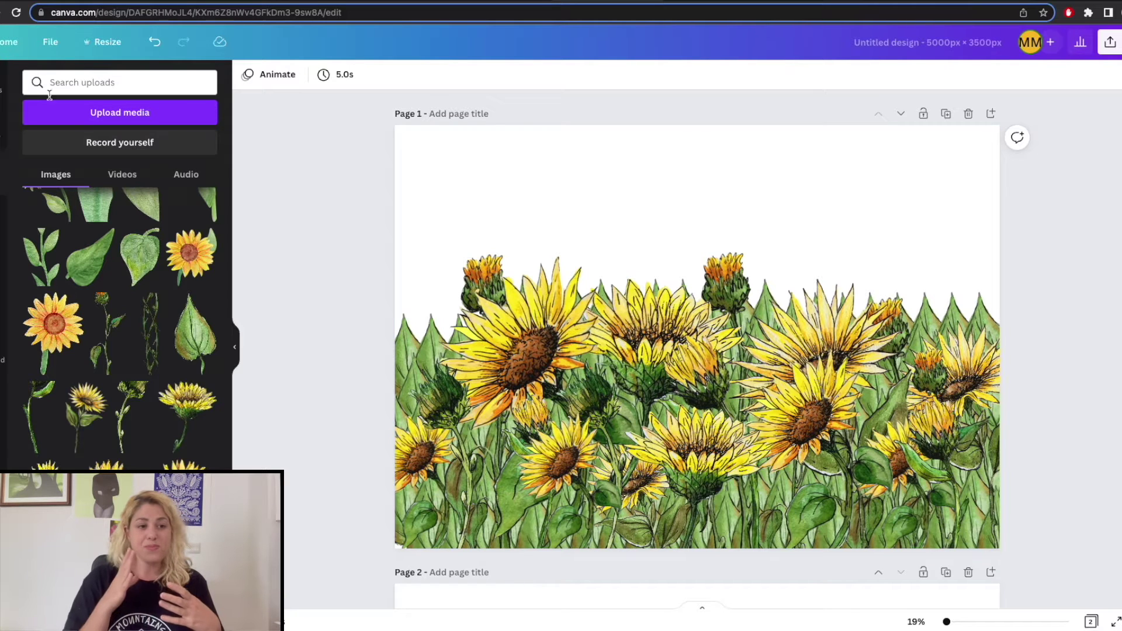
Search the Canva elements for sky and limit the results to graphics
click(93, 82)
double_click(94, 83)
text(sky)
key(Return)
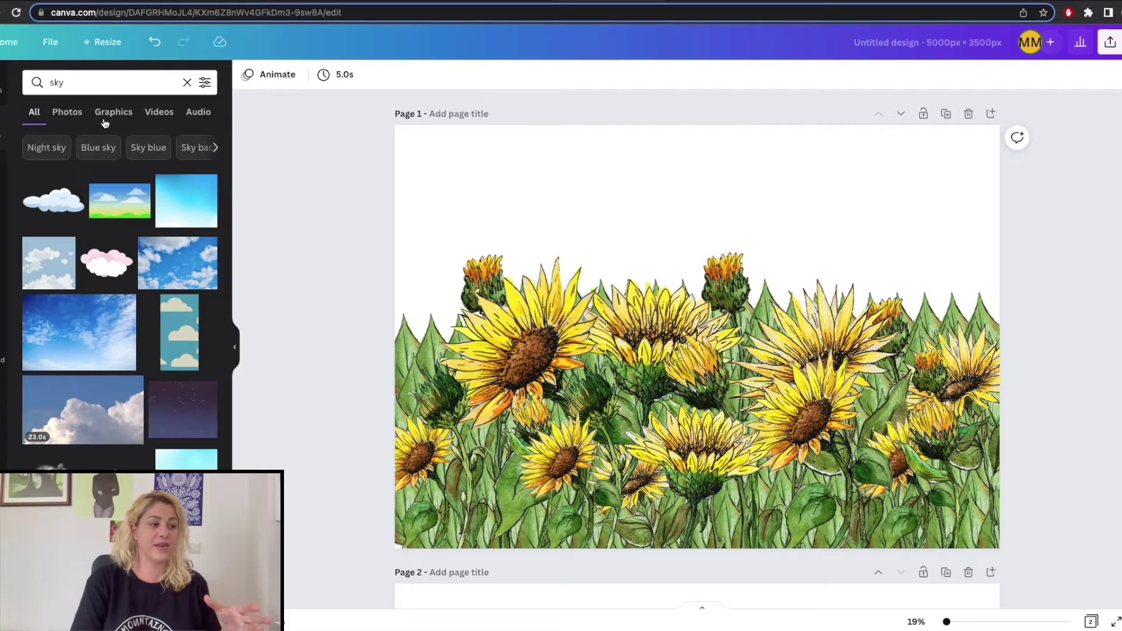
click(108, 114)
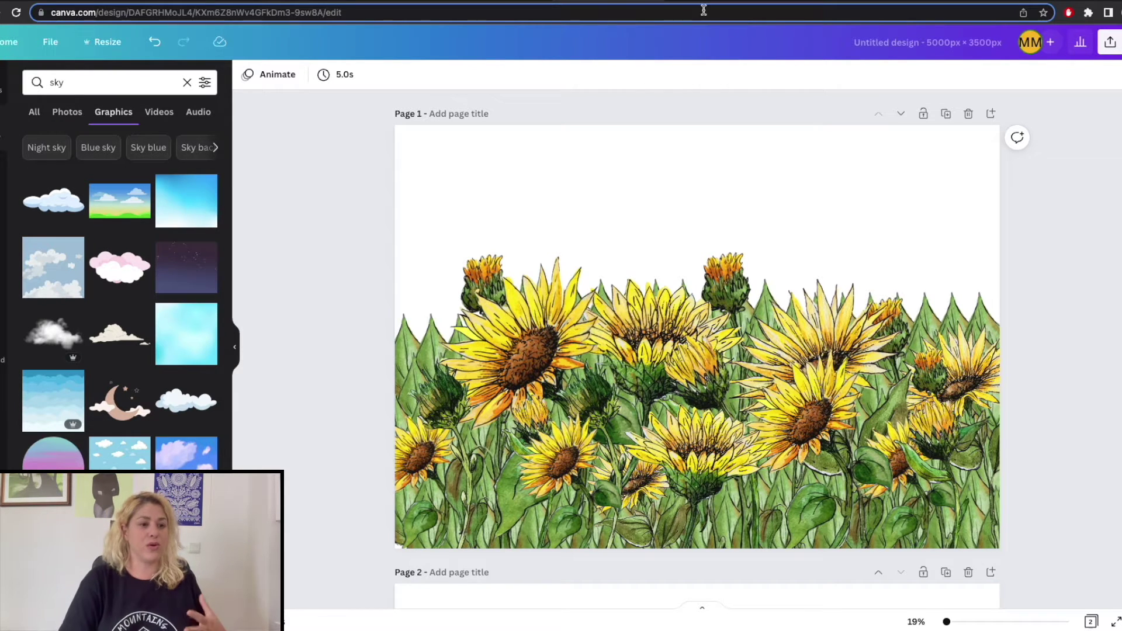
Refine the graphics search to "sky watercolor" and filter it to static items
click(76, 83)
text(watercolor)
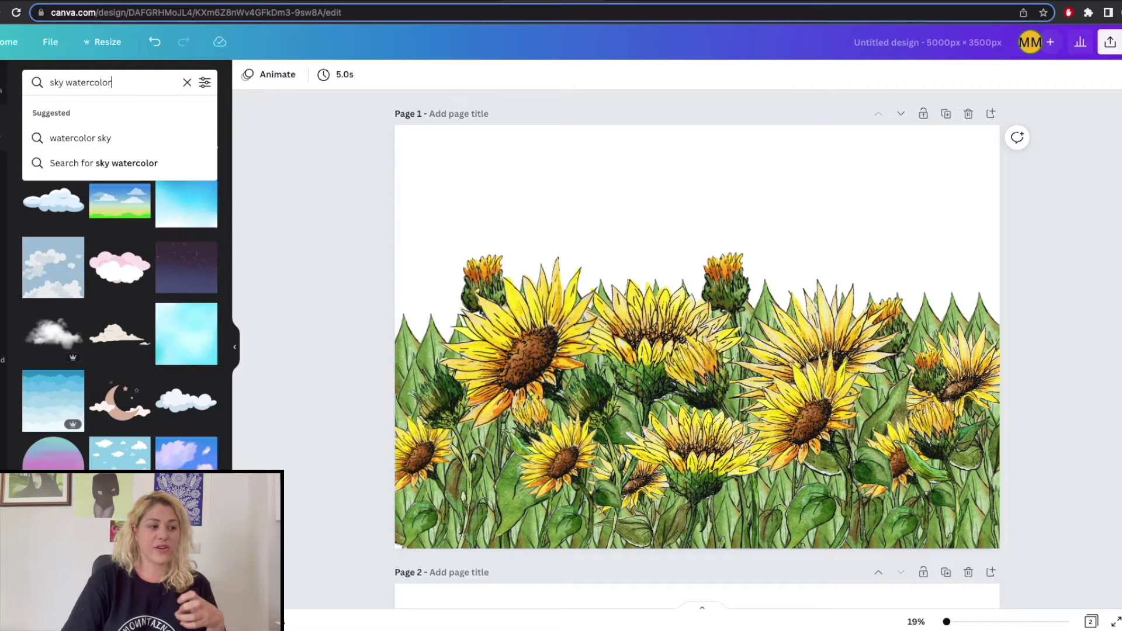
key(Return)
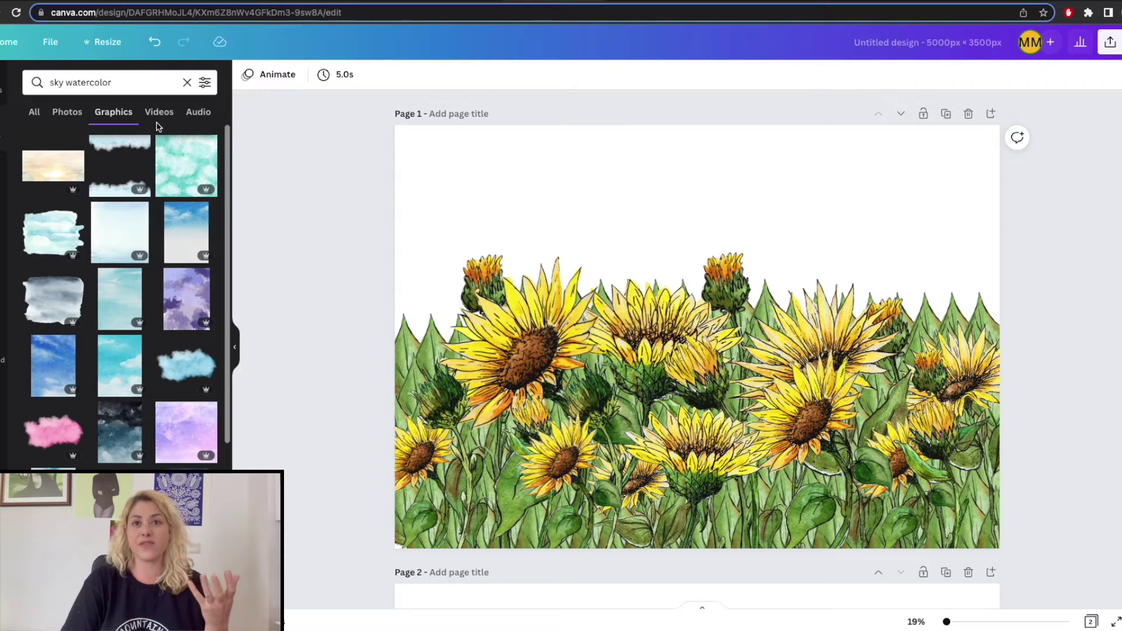
click(205, 82)
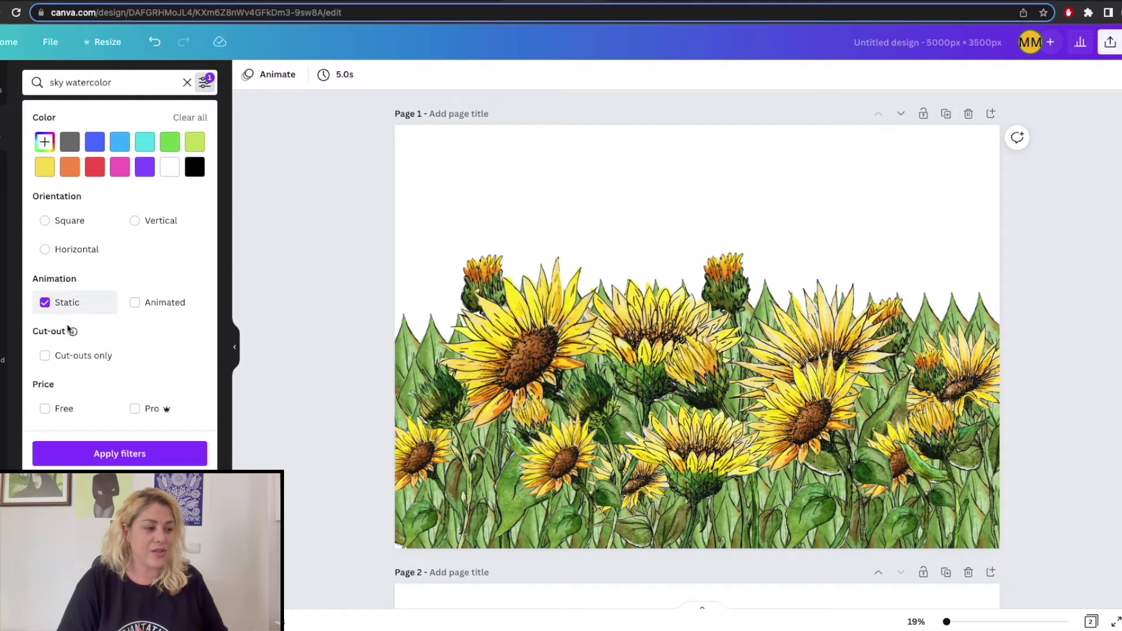
click(96, 455)
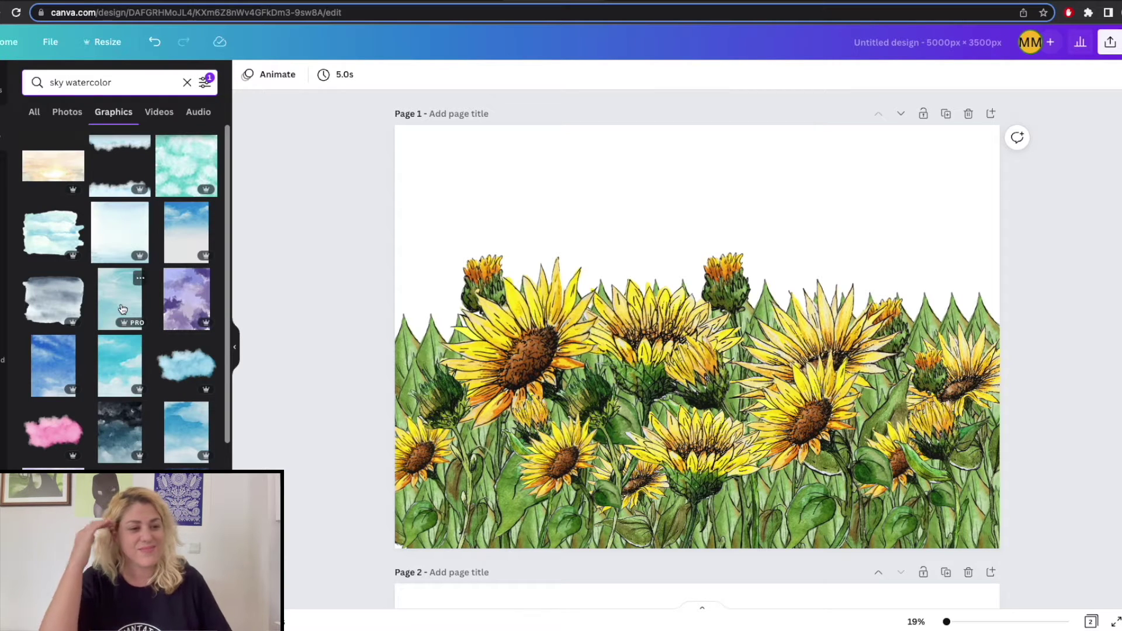
Switch to Creative Fabrica, search for "watercolor clouds", restrict the results to Graphics, and look through the cloud sets
click(141, 280)
click(319, 191)
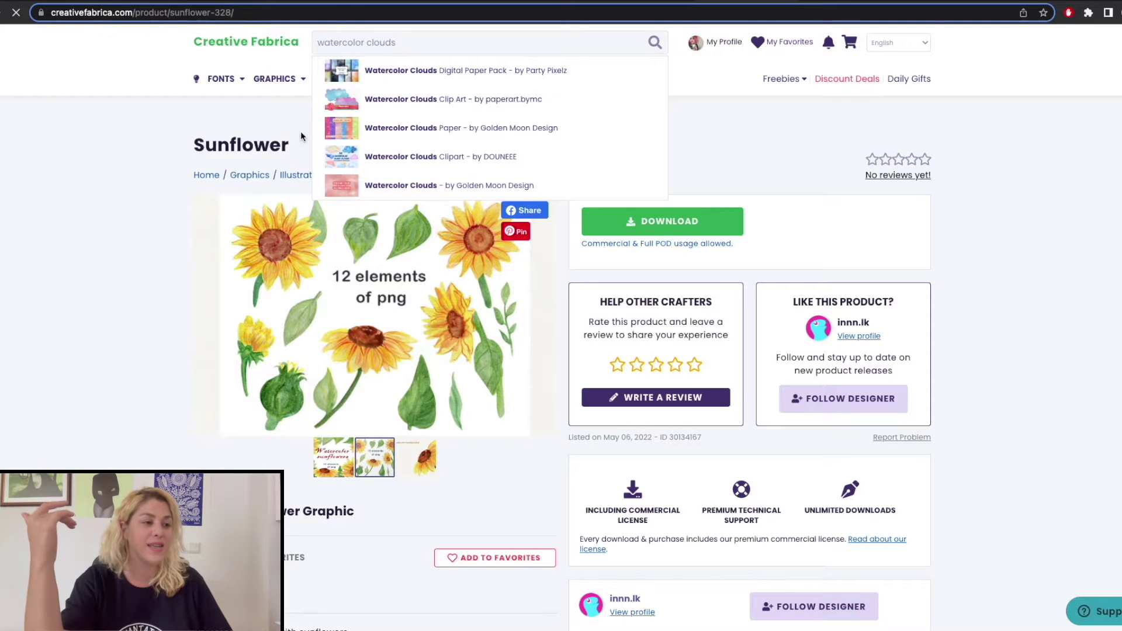
key(Return)
mouse_move(273, 88)
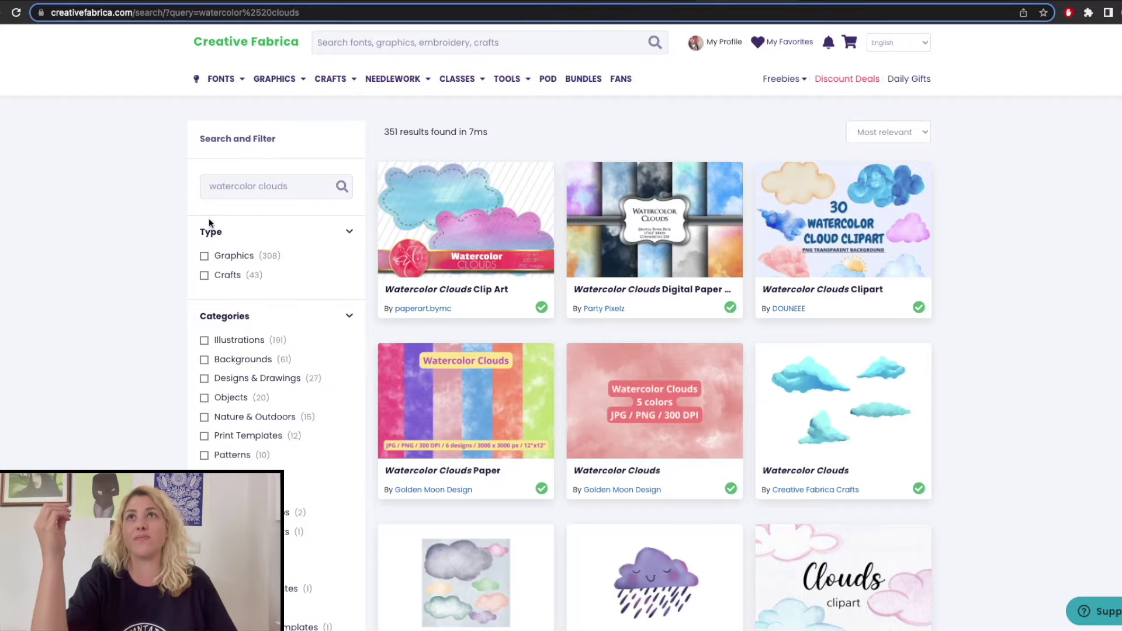
click(234, 257)
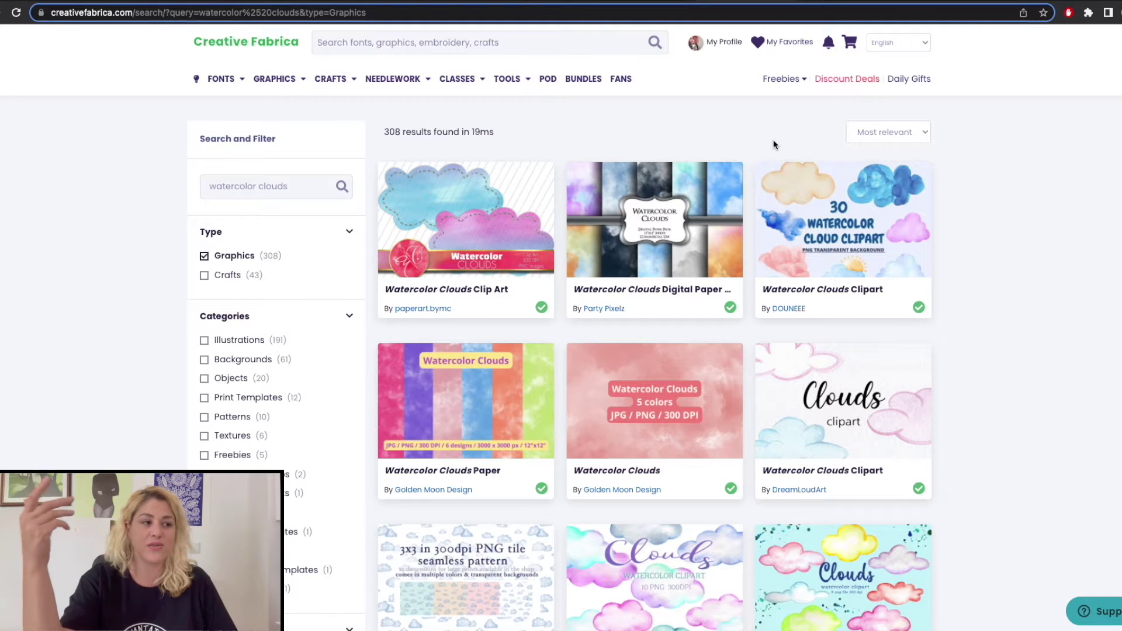
scroll(672, 169, down, 2)
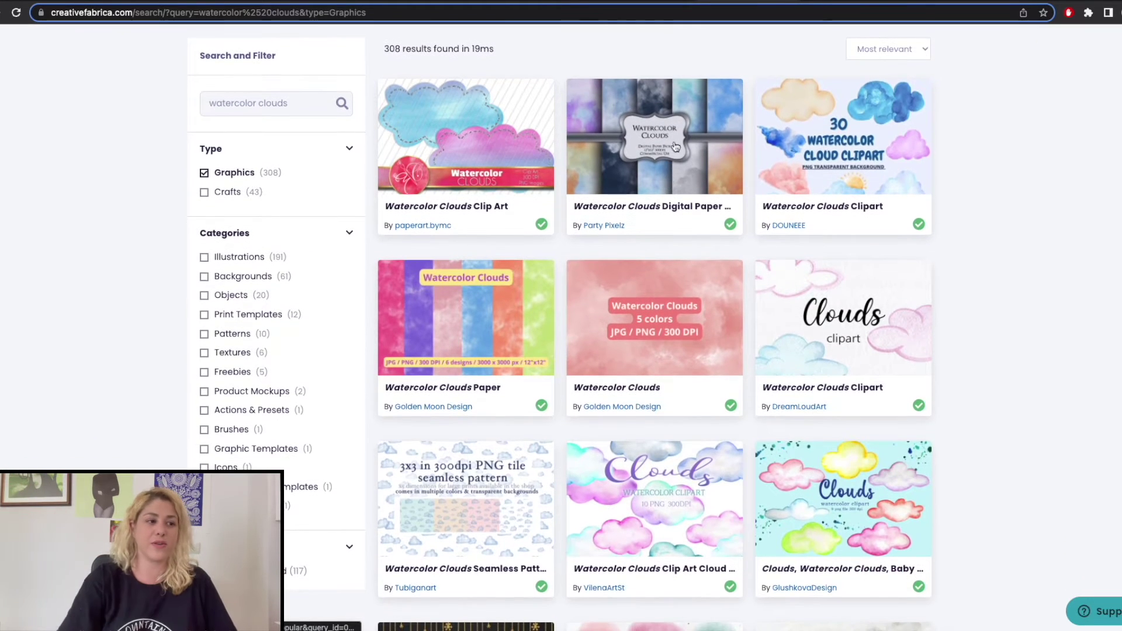
scroll(678, 164, down, 3)
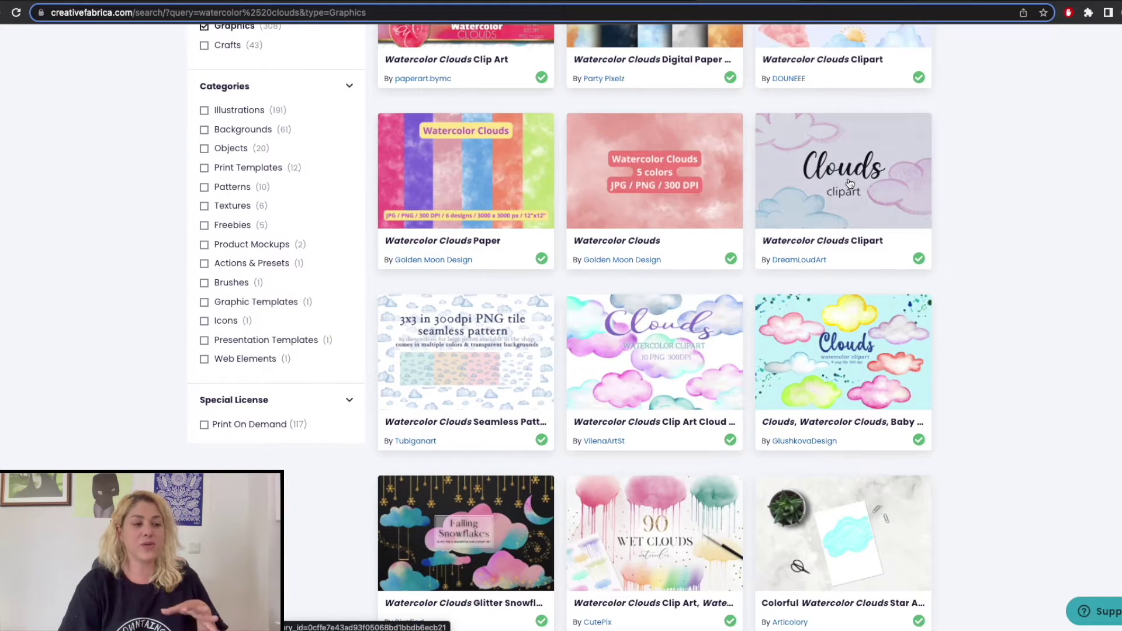
scroll(850, 183, down, 10)
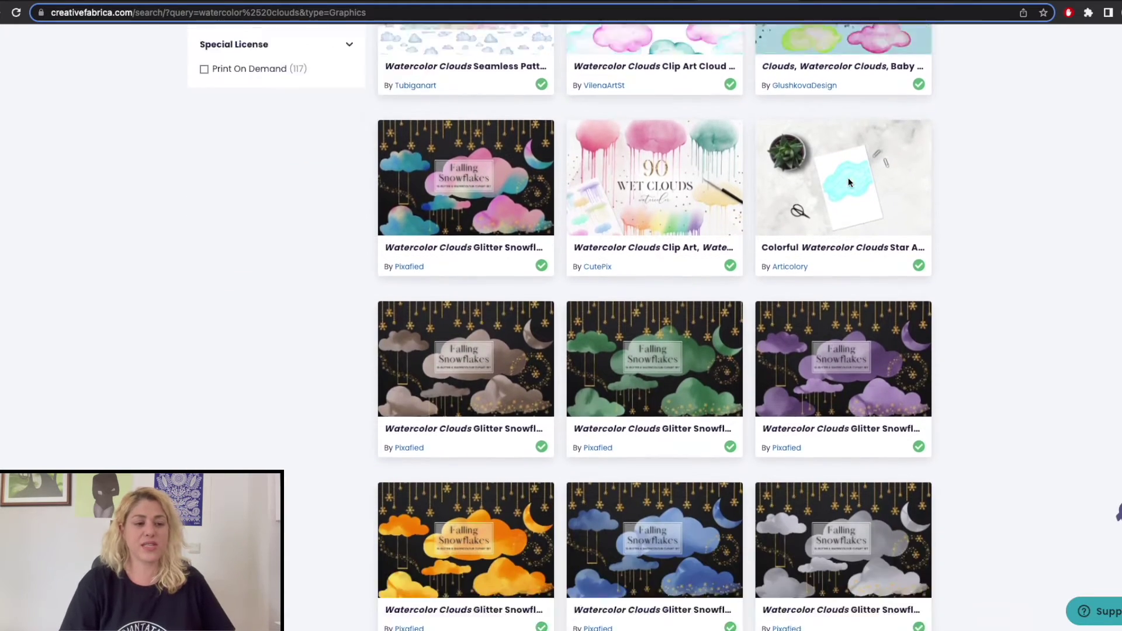
scroll(850, 183, down, 6)
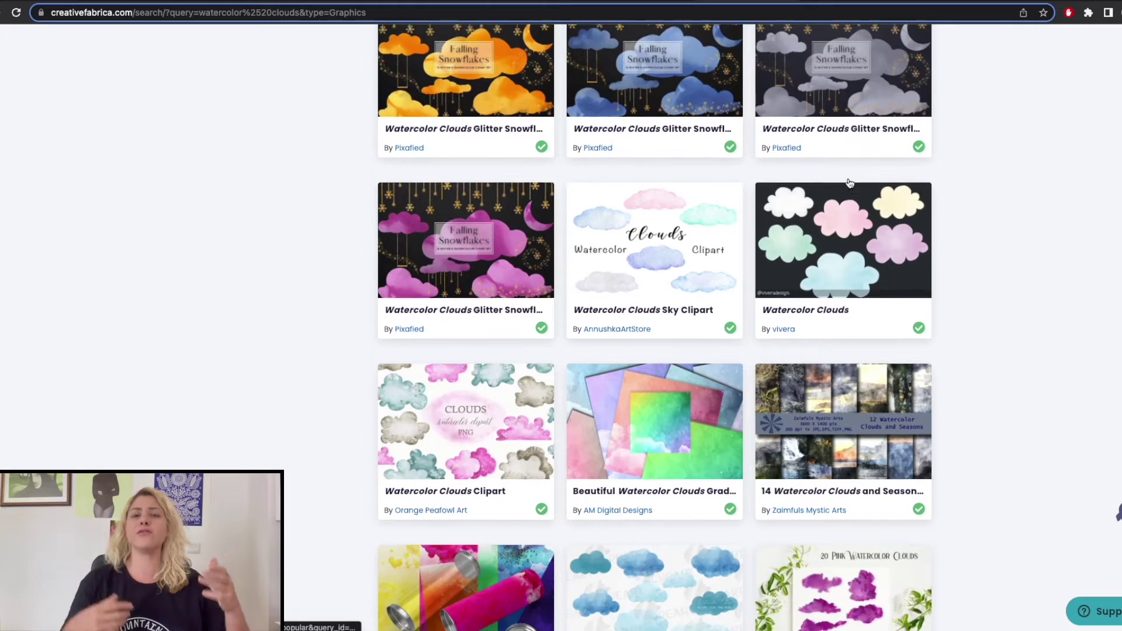
scroll(629, 236, up, 3)
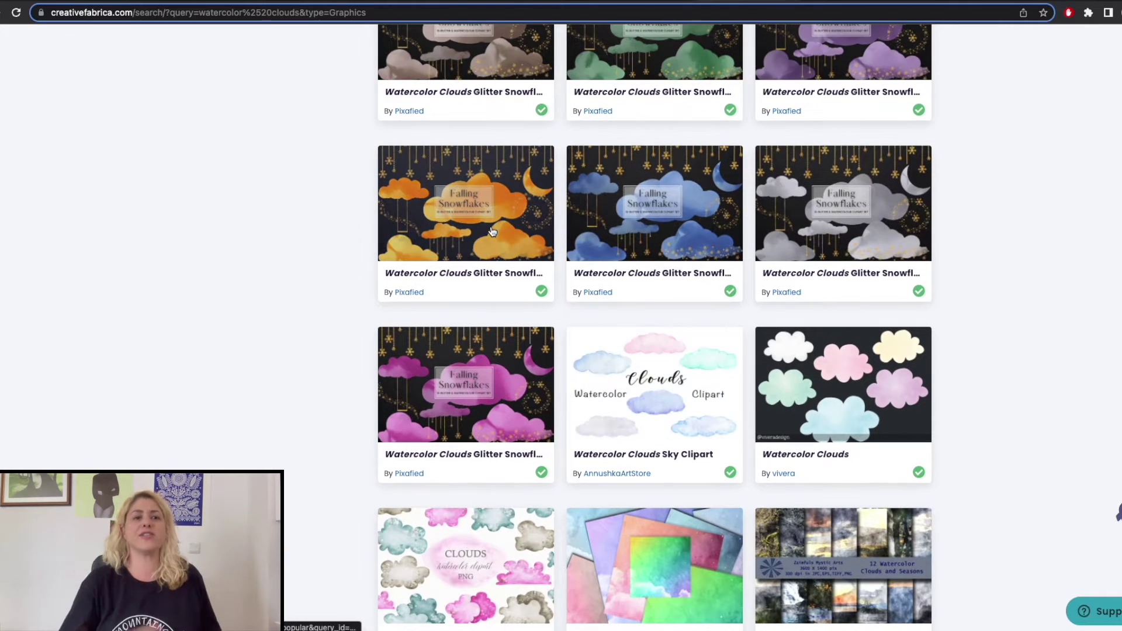
Look through the remaining cloud sets on Creative Fabrica and download the Watercolor Clouds Digital Paper Pack
scroll(493, 231, down, 7)
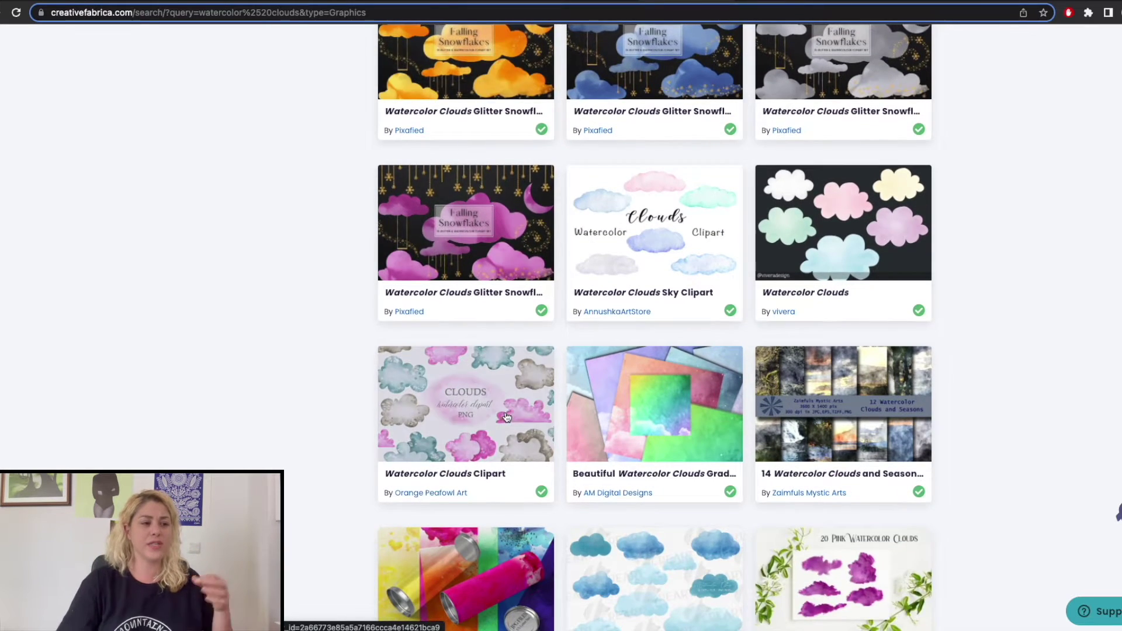
scroll(507, 416, down, 4)
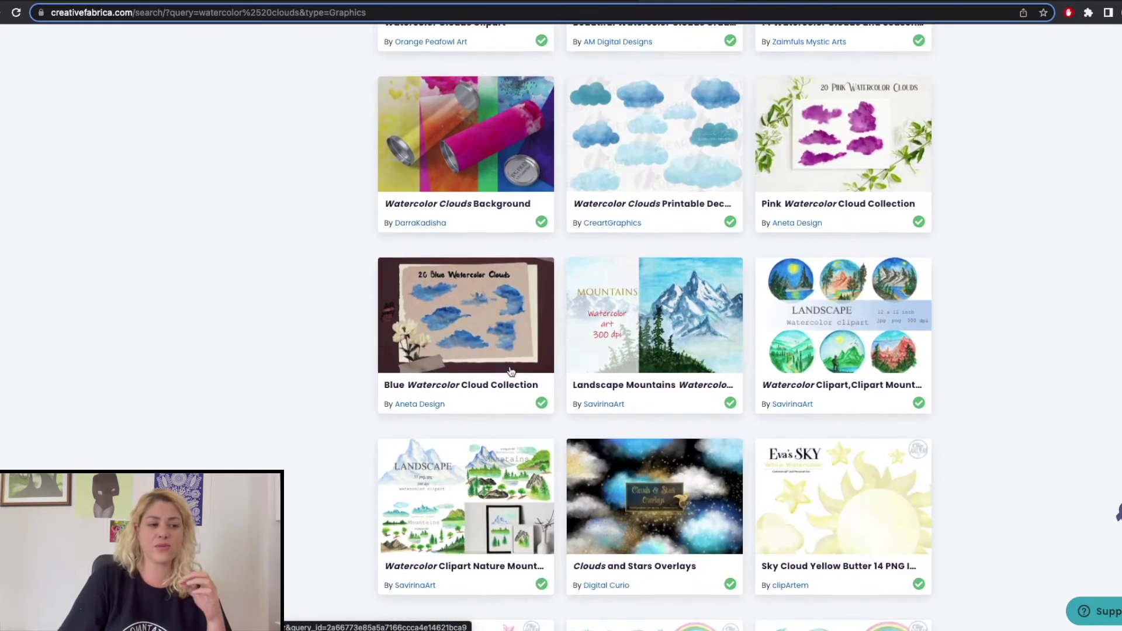
scroll(532, 401, down, 5)
scroll(532, 401, up, 20)
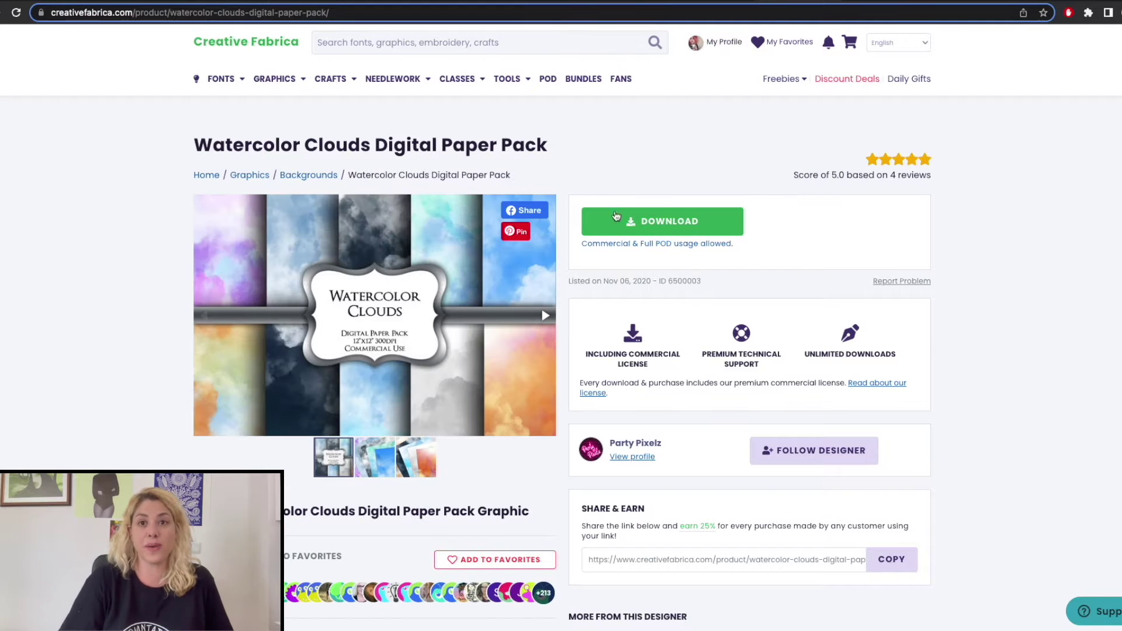
click(633, 226)
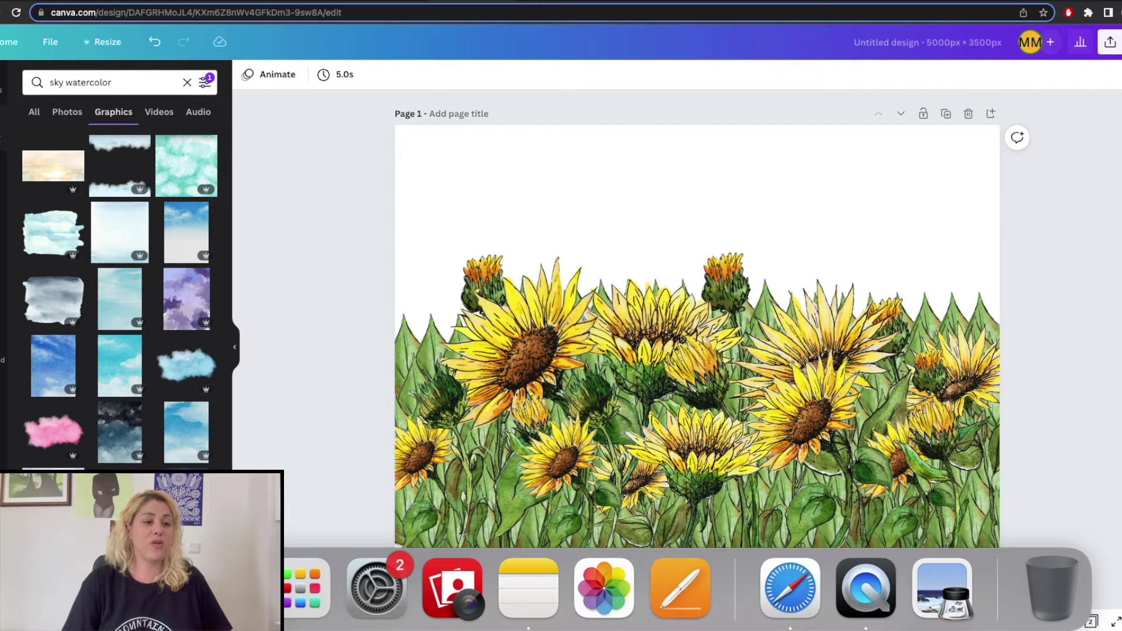
Switch back to Canva, upload the images from the downloaded Clouds folder, and add the dark grey storm-cloud image to page 1
click(225, 602)
double_click(654, 200)
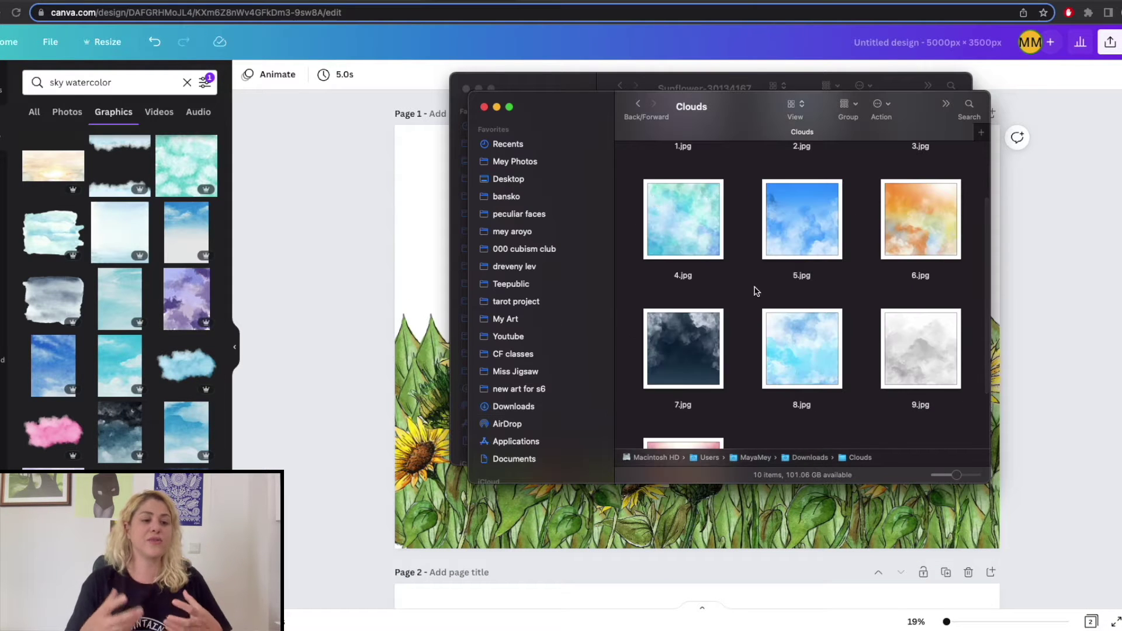
click(806, 220)
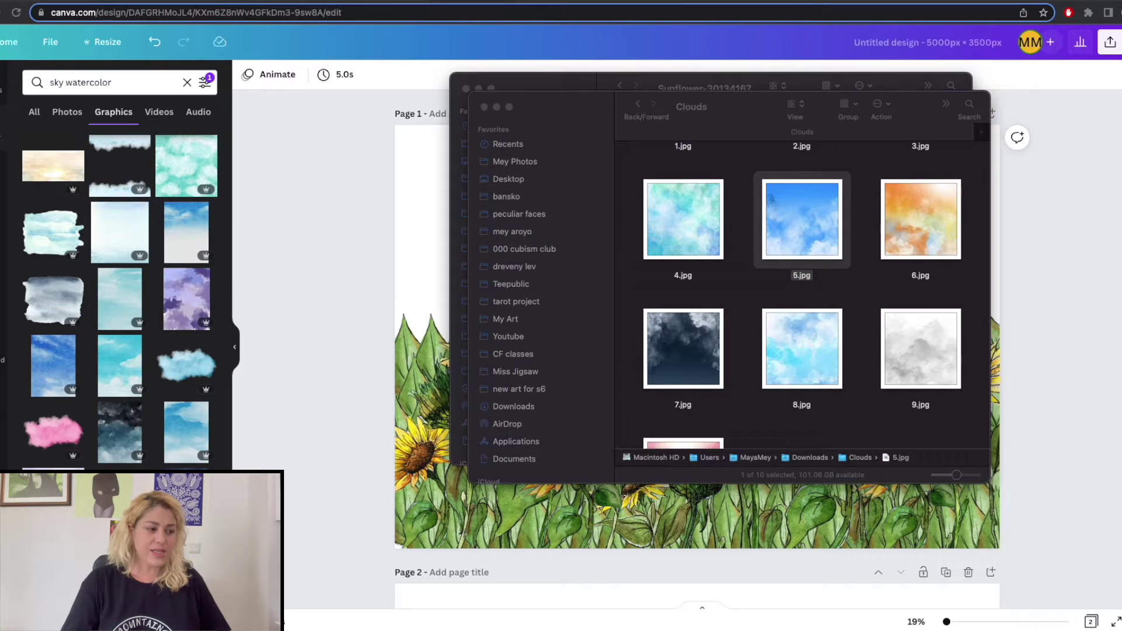
click(189, 310)
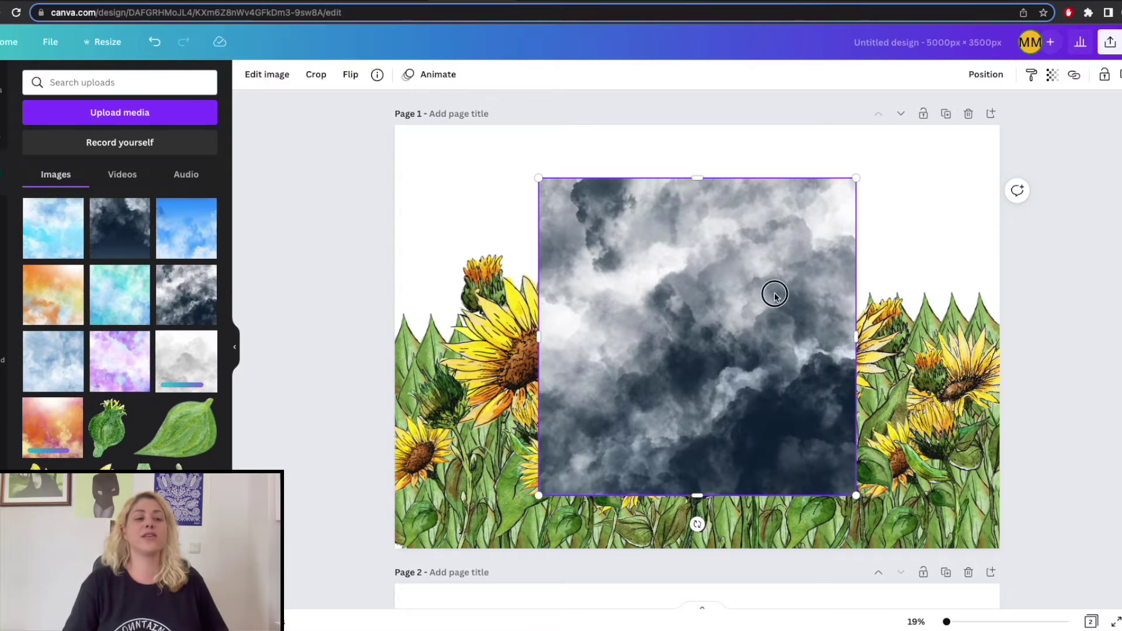
Scale the storm-cloud image to cover the left part of page 1 and place a duplicate flush against its right edge
drag(775, 295, 651, 351)
drag(733, 235, 848, 140)
drag(708, 304, 710, 303)
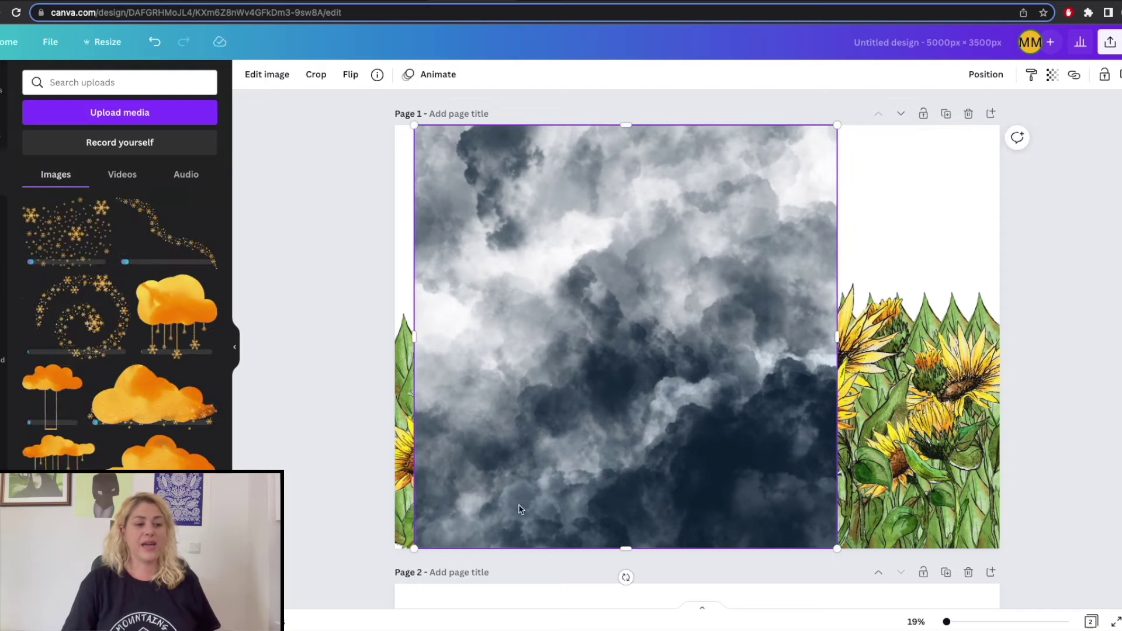
drag(417, 548, 456, 506)
drag(633, 409, 958, 386)
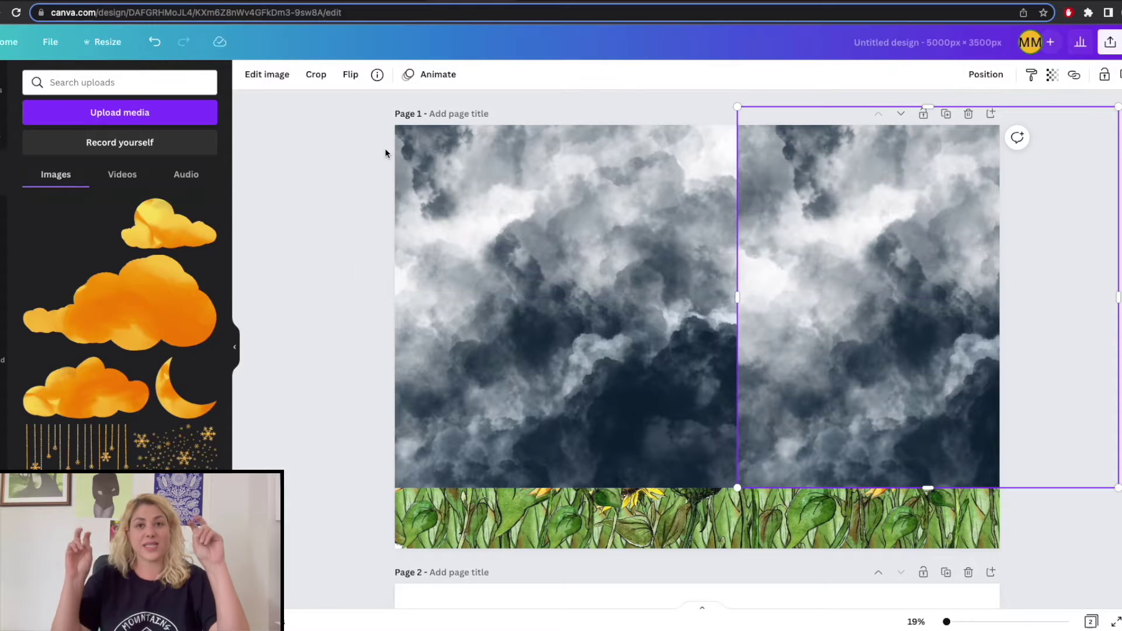
Flip the right-hand storm-cloud copy horizontally so that it mirrors the left one
click(350, 74)
click(386, 107)
click(318, 206)
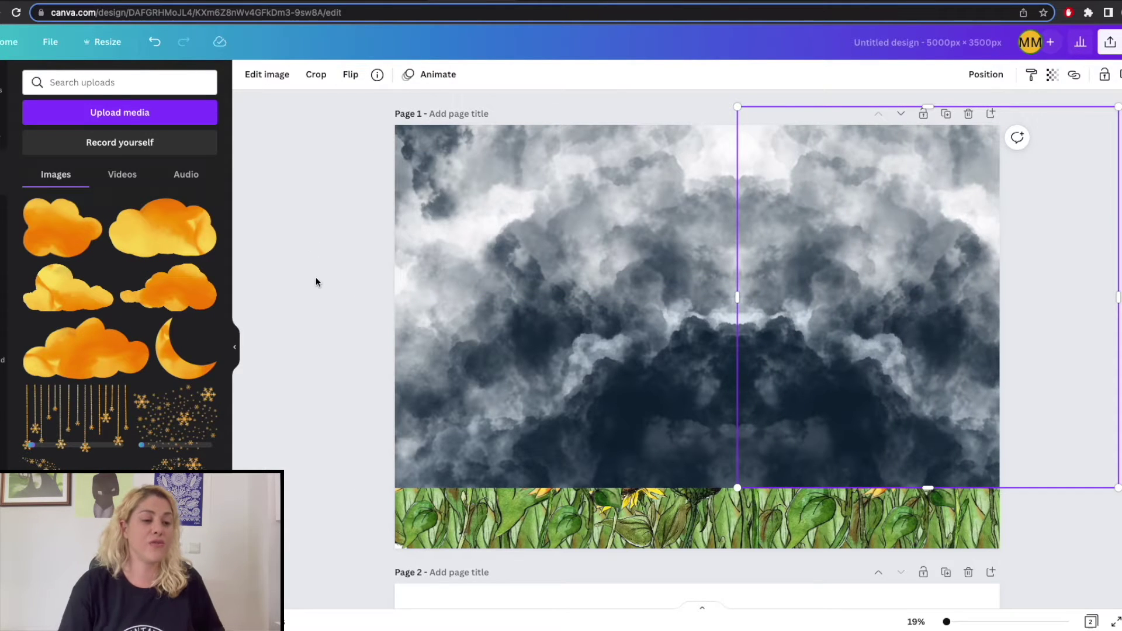
click(317, 279)
click(862, 231)
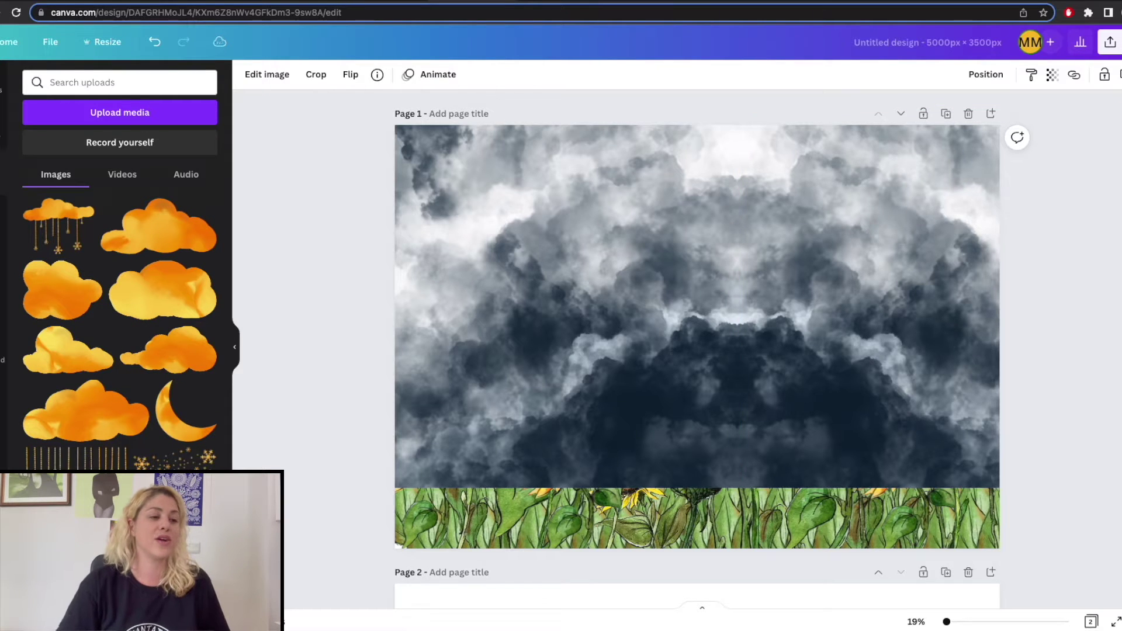
click(335, 373)
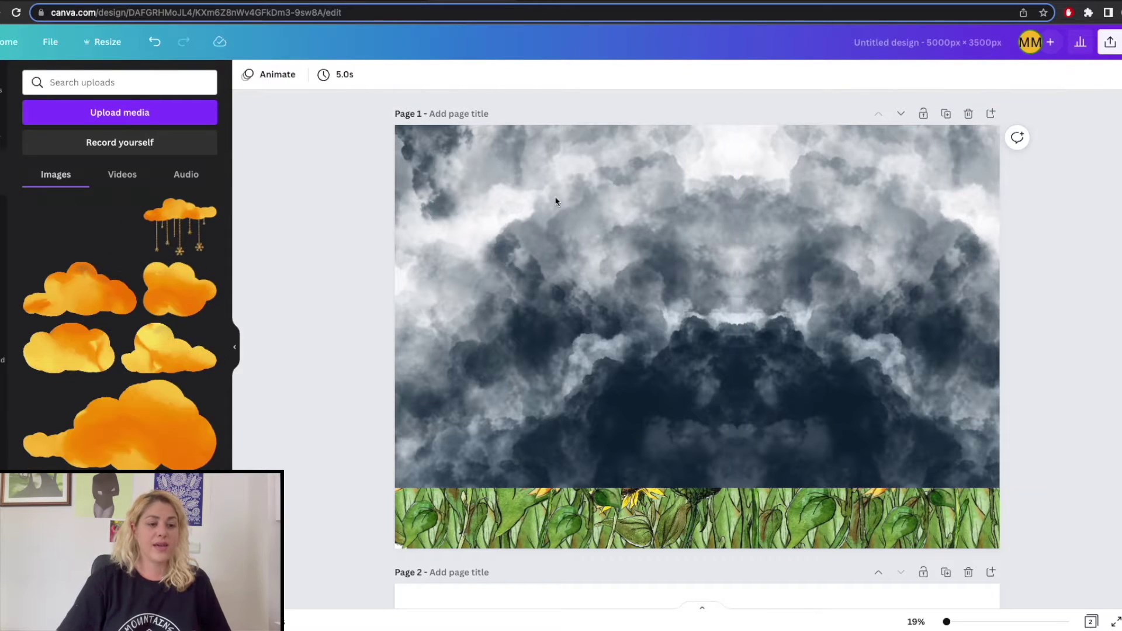
Group the two storm-cloud images, turn the group upside down and shift it towards the top of page 1
drag(636, 193, 954, 192)
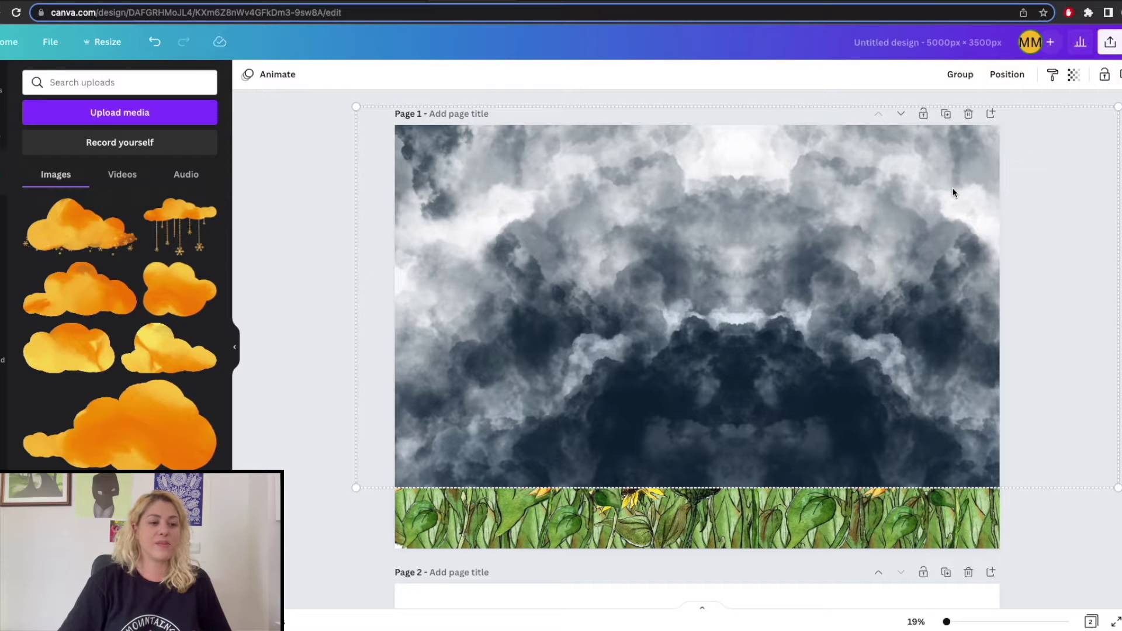
click(961, 75)
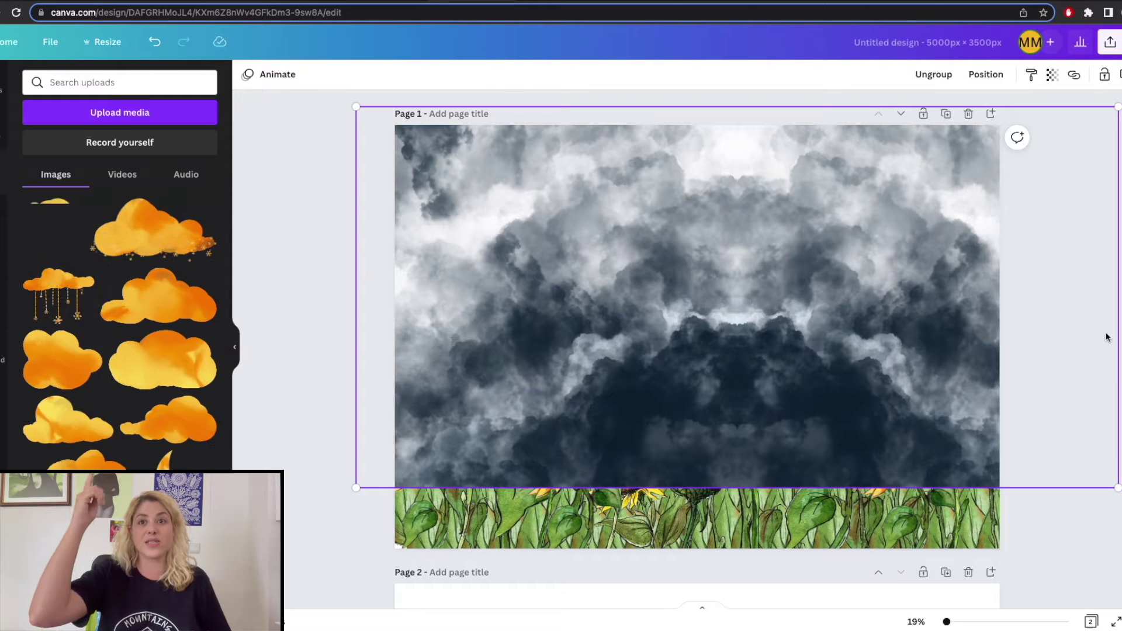
drag(1092, 346, 258, 277)
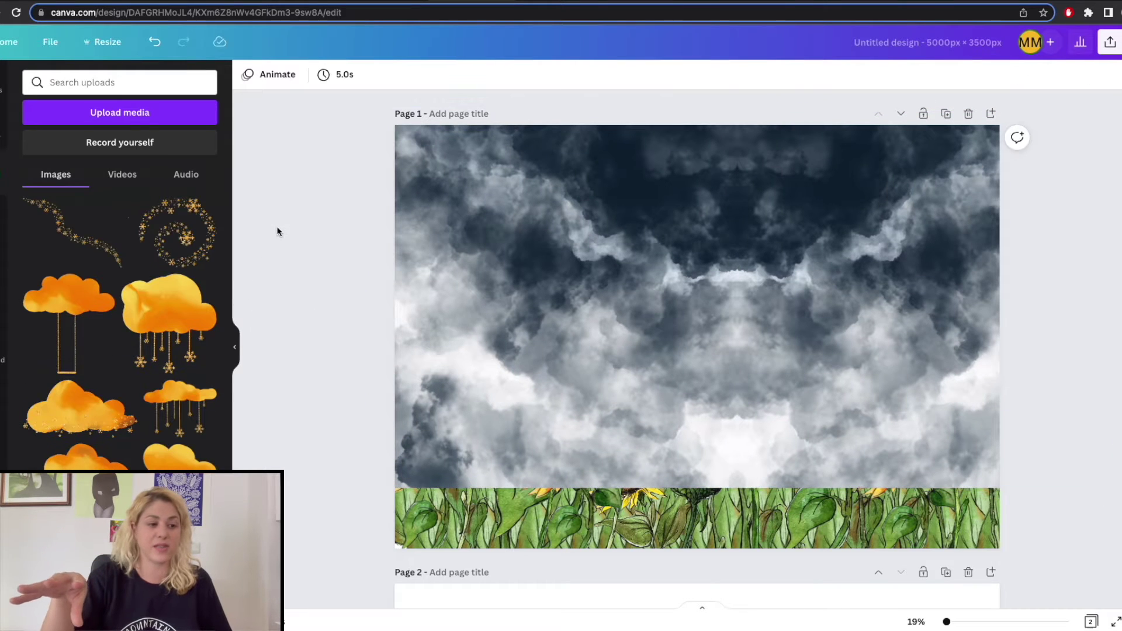
drag(608, 275, 624, 234)
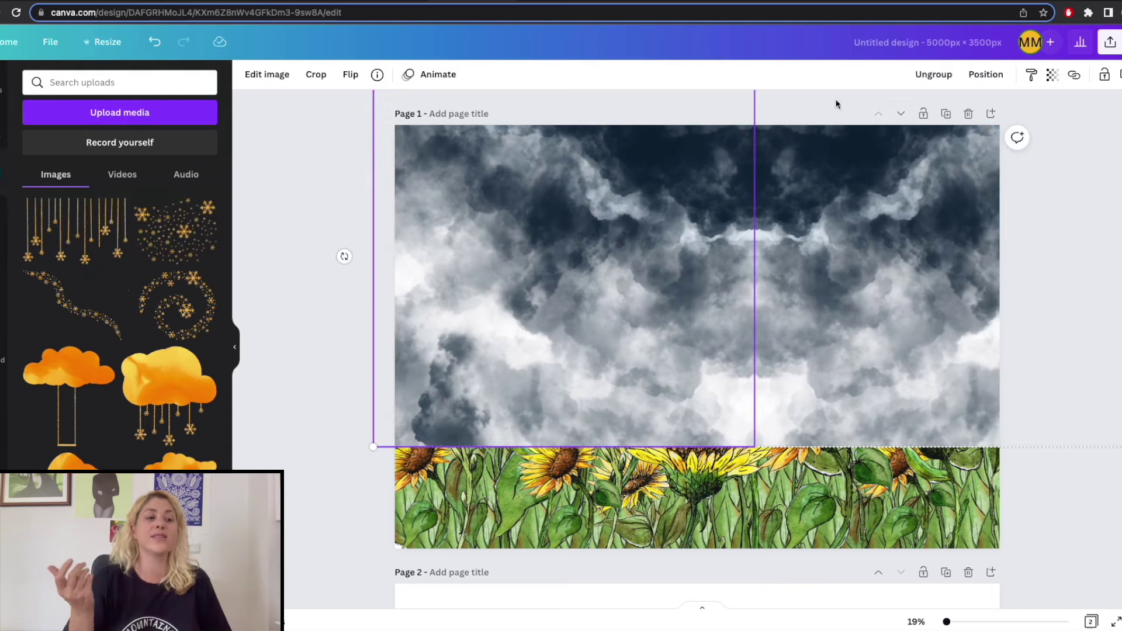
Send the storm-cloud group to the back, behind the sunflowers and leaves
click(986, 74)
click(944, 137)
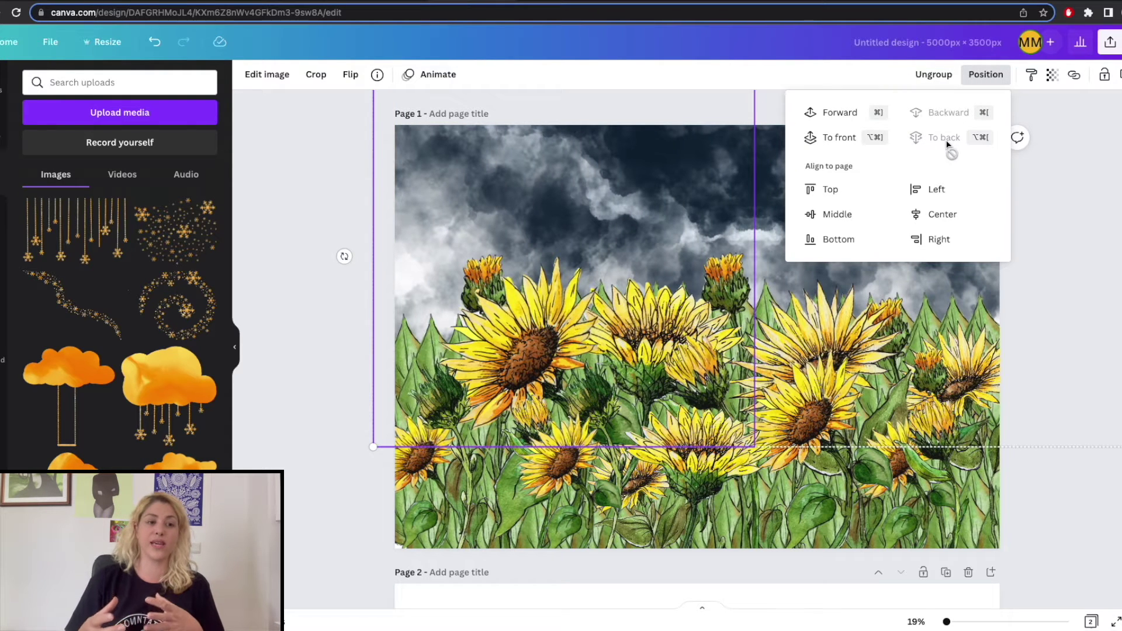
click(290, 319)
click(335, 305)
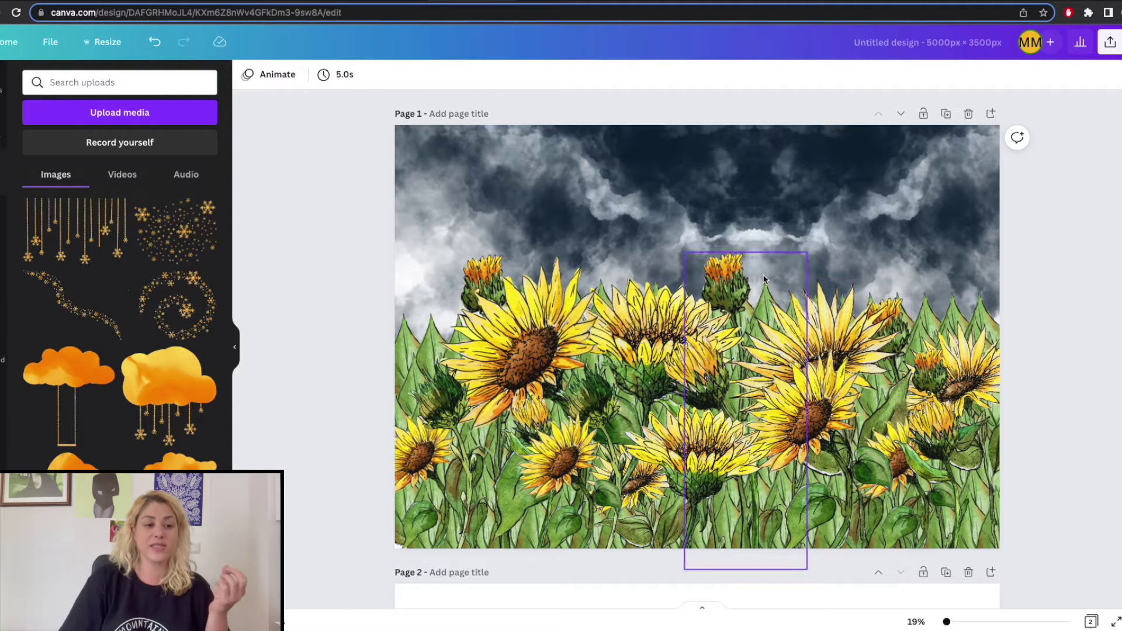
Place a leaf over the small gap in page 1's bottom-left corner and send it to the back
click(927, 297)
drag(935, 332, 397, 523)
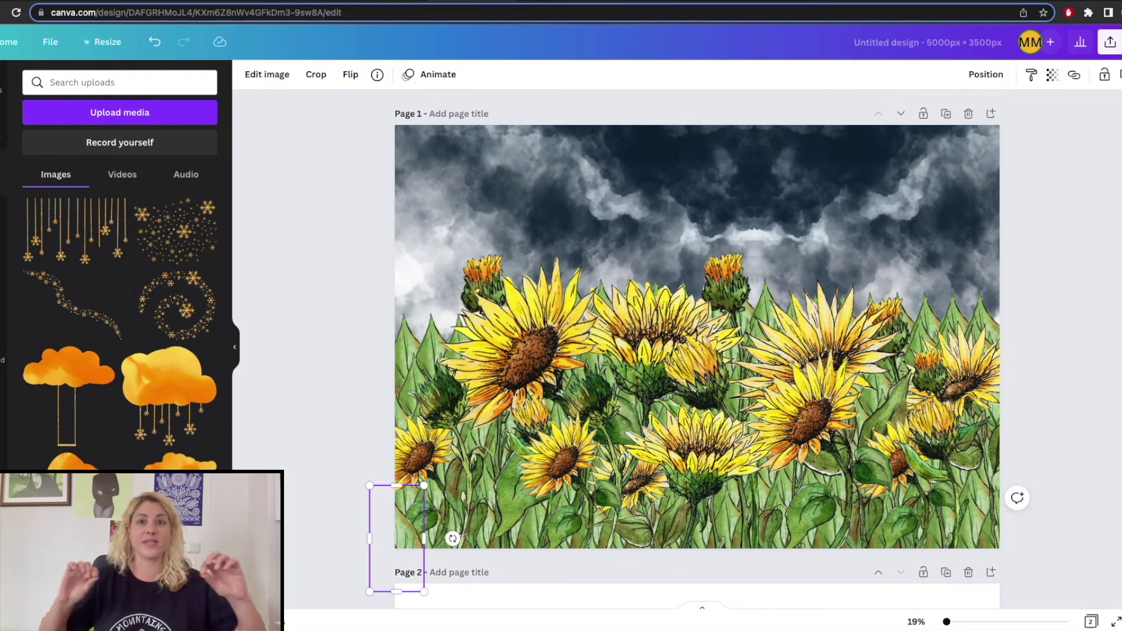
click(1003, 80)
click(935, 138)
click(330, 237)
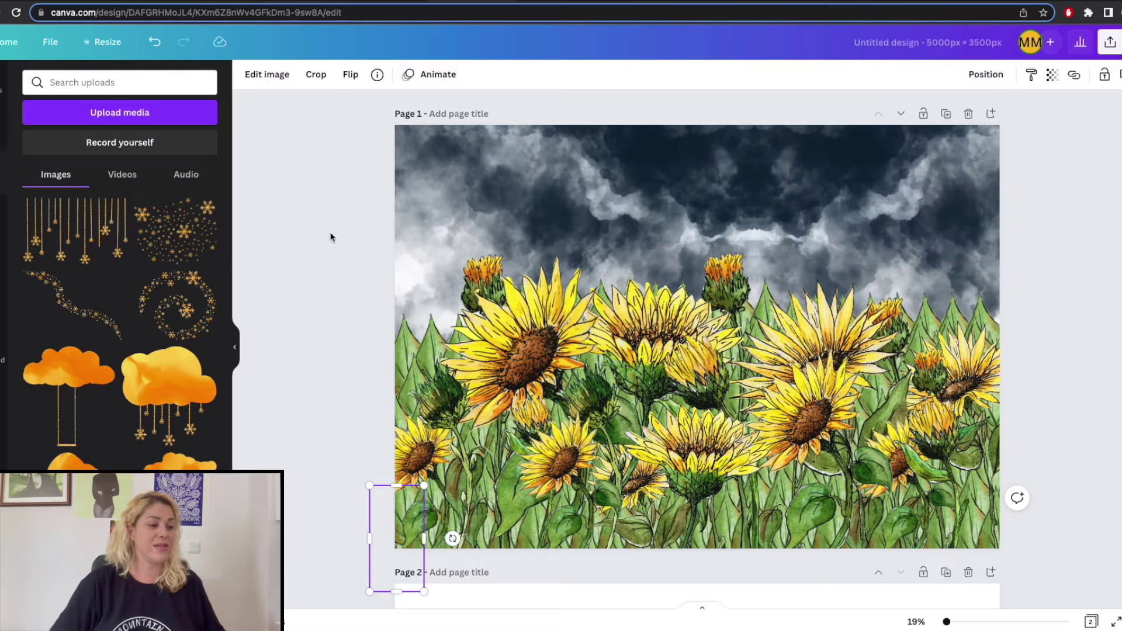
Try one of the uploaded orange clouds on page 1, shrinking it and placing it in the upper-left sky
scroll(84, 414, down, 5)
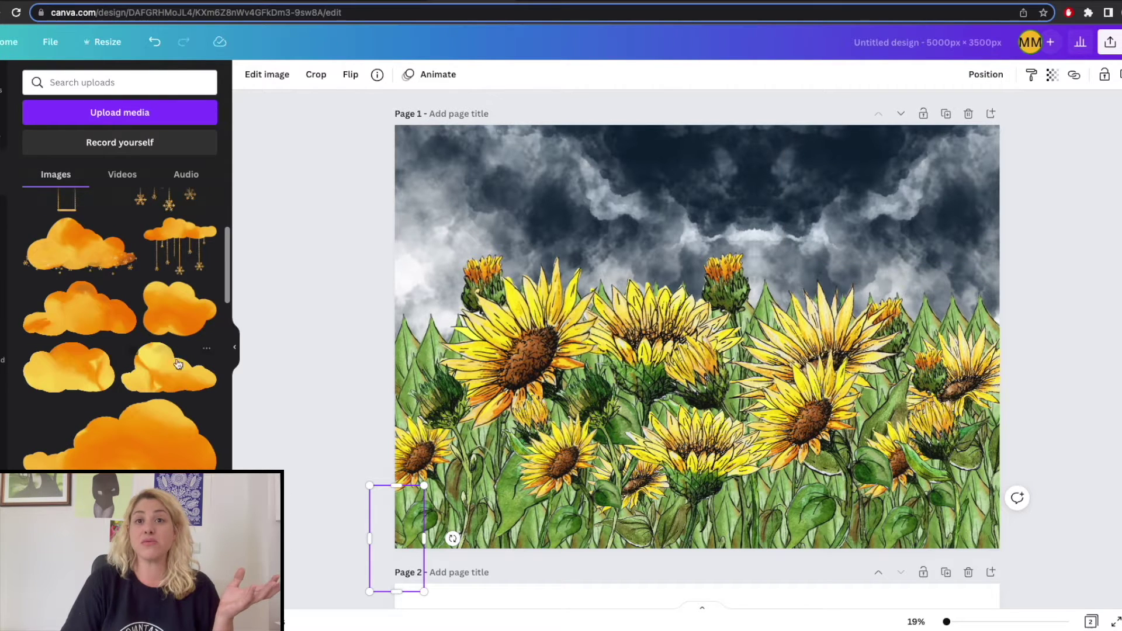
click(132, 449)
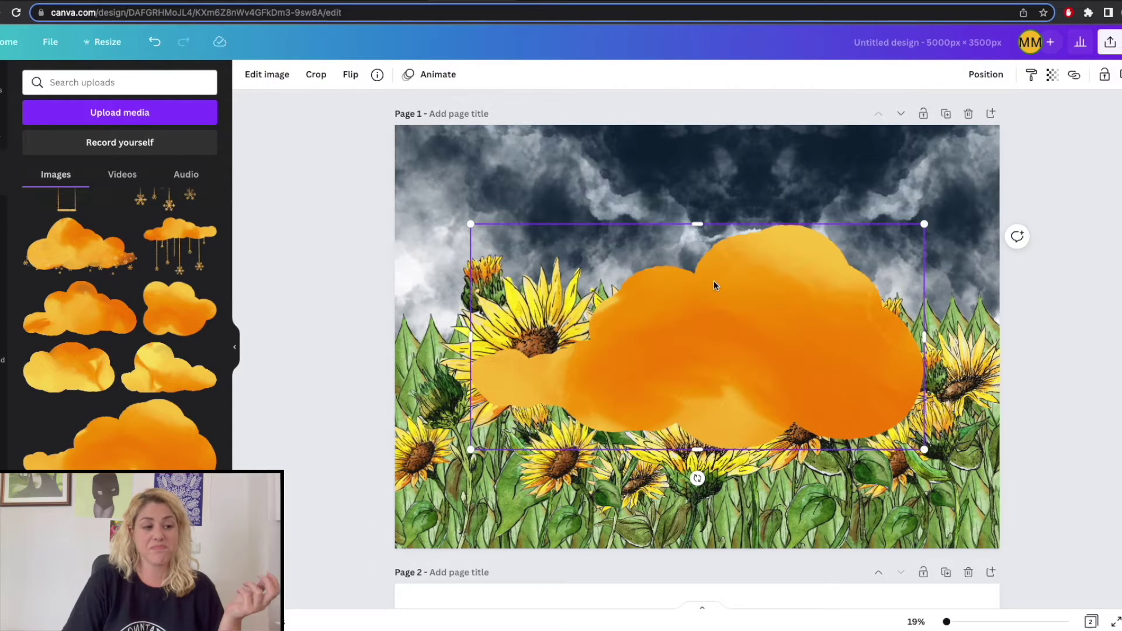
drag(925, 224, 630, 370)
drag(570, 416, 522, 181)
Try a Drop shadow on the orange cloud
click(272, 74)
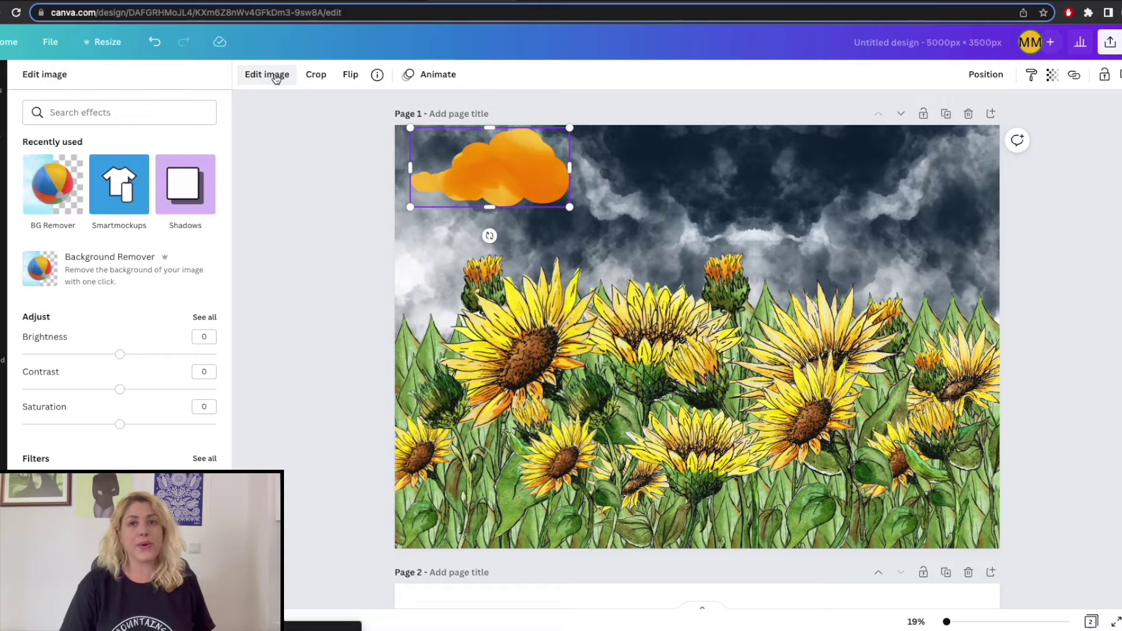
scroll(197, 298, down, 1)
click(183, 151)
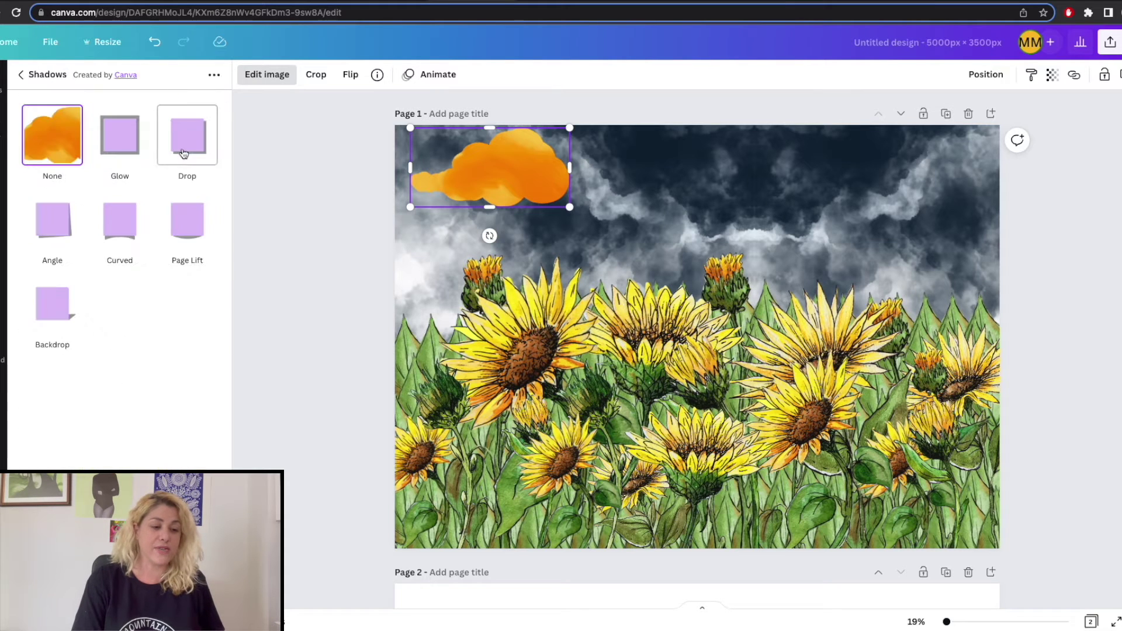
click(185, 151)
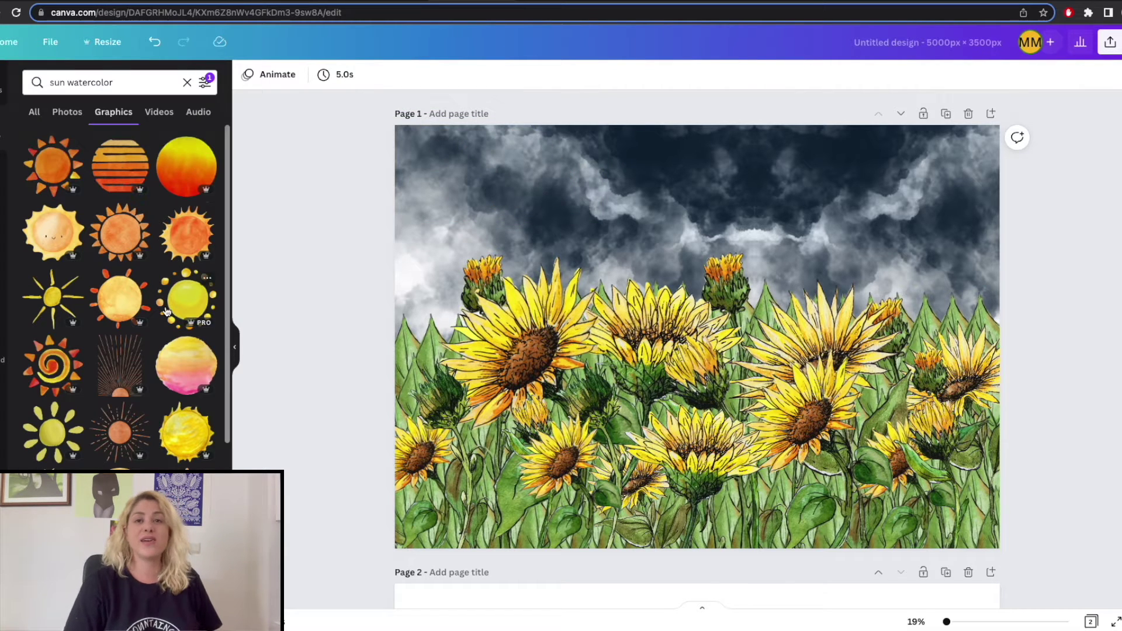
Try the yellow-to-pink watercolour sun on page 1 at smaller sizes and delete it
click(182, 370)
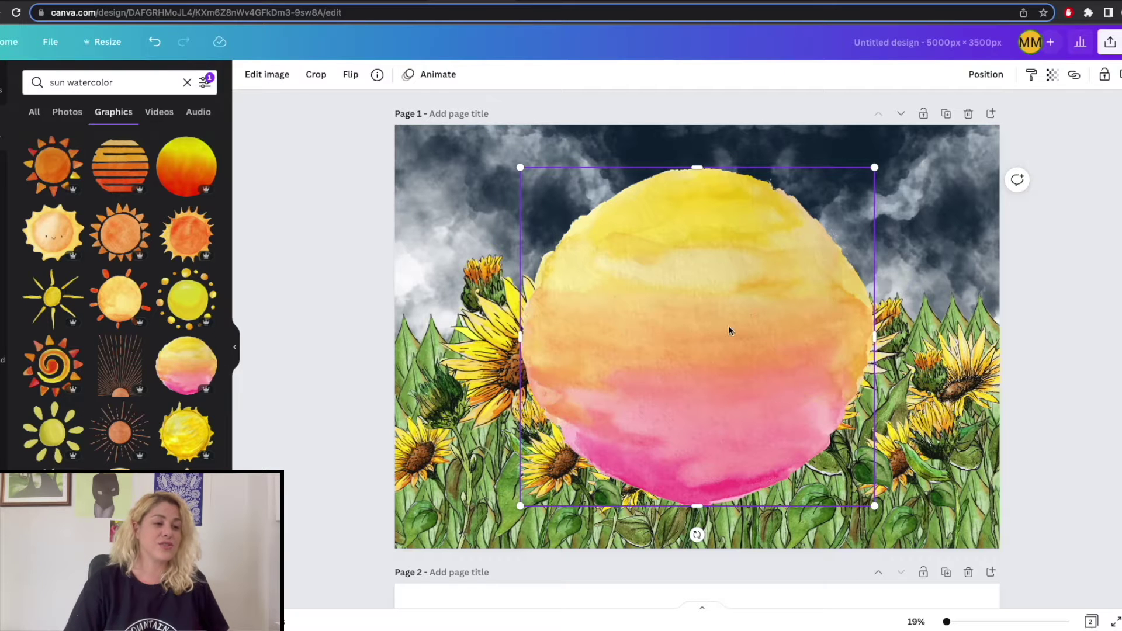
drag(876, 504, 779, 391)
key(super+z)
drag(875, 504, 601, 245)
key(Delete)
Change the graphics search to "moon watercolor"
double_click(61, 76)
text(moon)
key(Return)
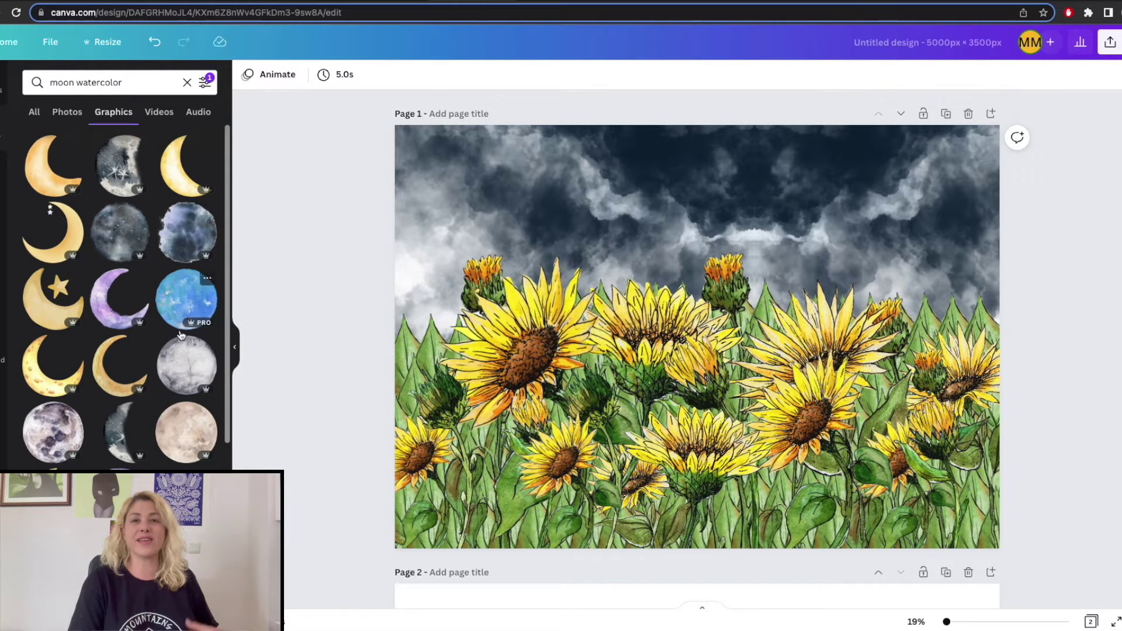
Add the cratered grey full moon to page 1, scaled to about half size, in the upper-left sky
click(55, 440)
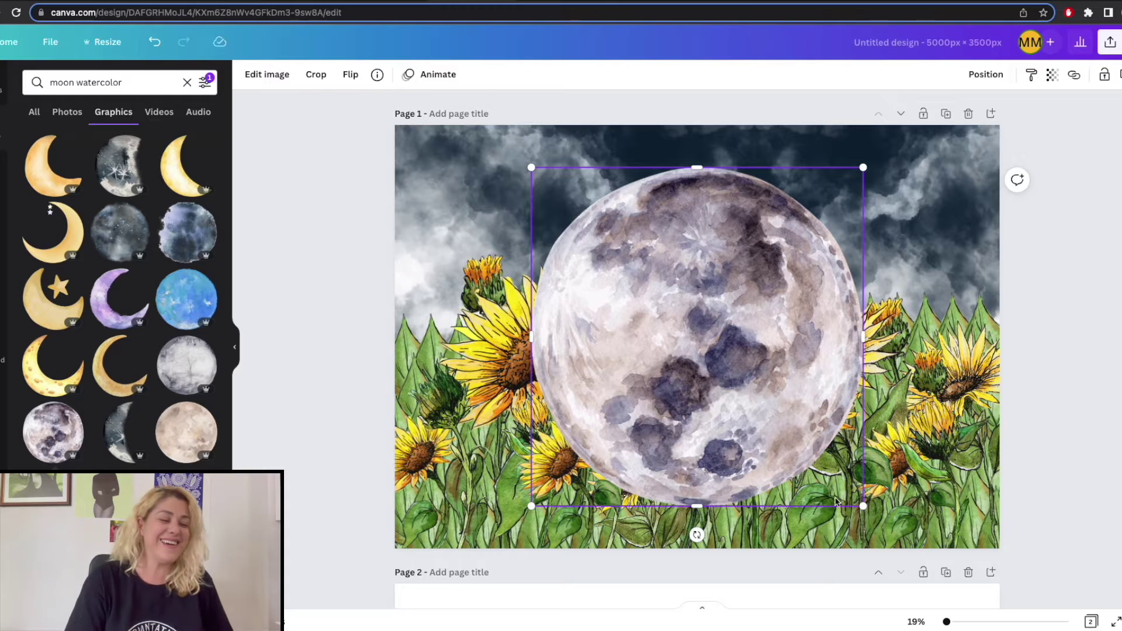
drag(865, 506, 725, 328)
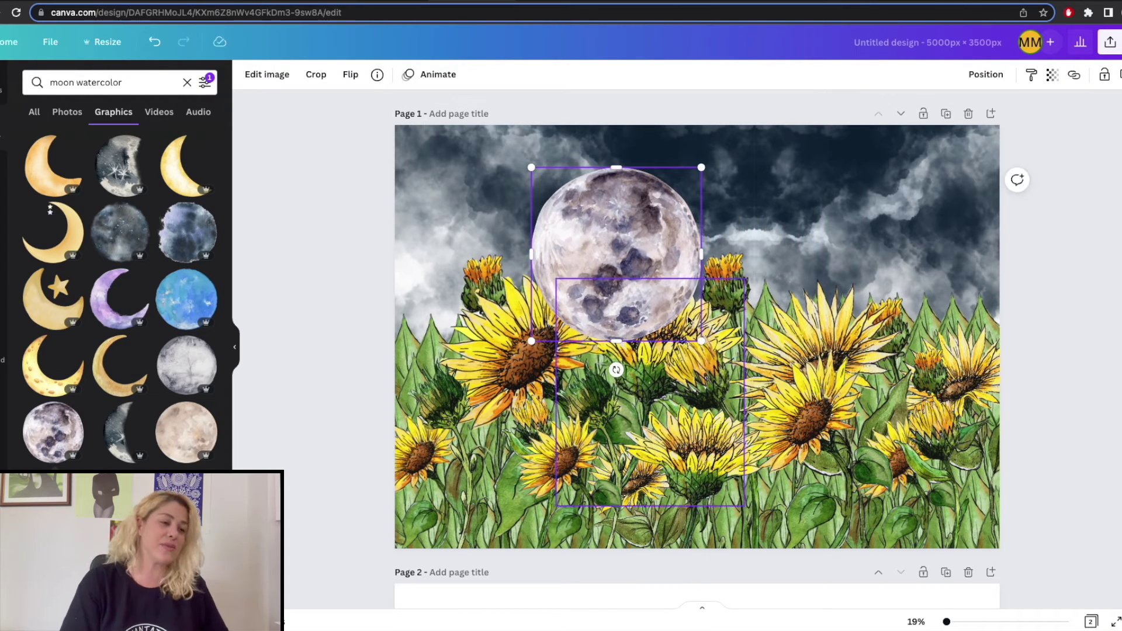
drag(633, 242, 513, 213)
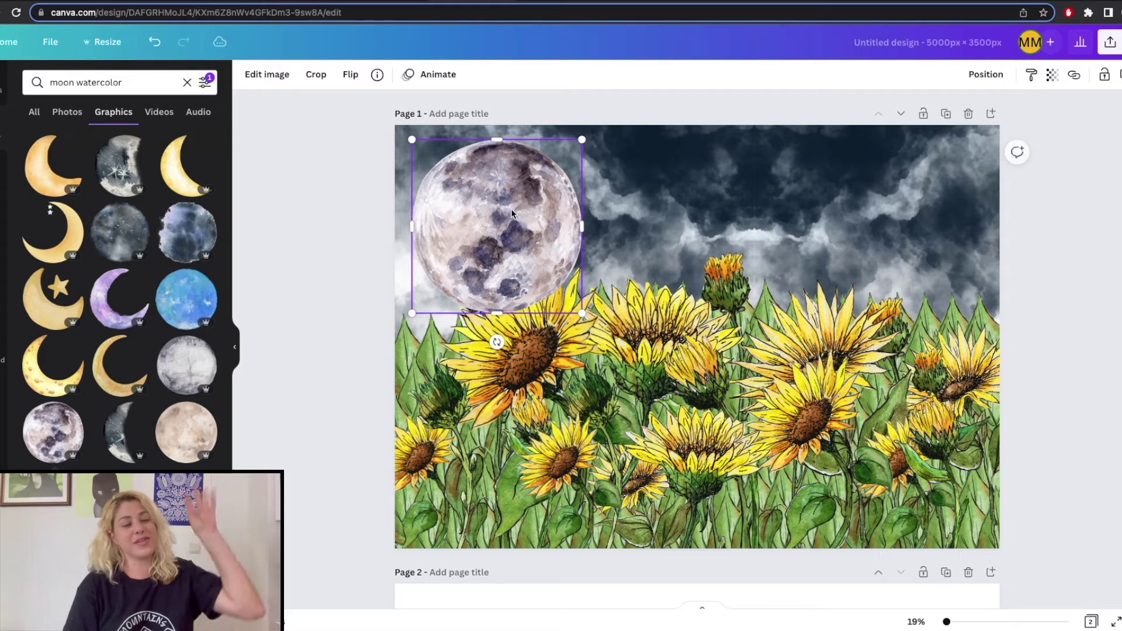
Try the Drop, Page Lift, Curved and Angle shadows on the moon and apply the Backdrop shadow
click(269, 82)
click(54, 203)
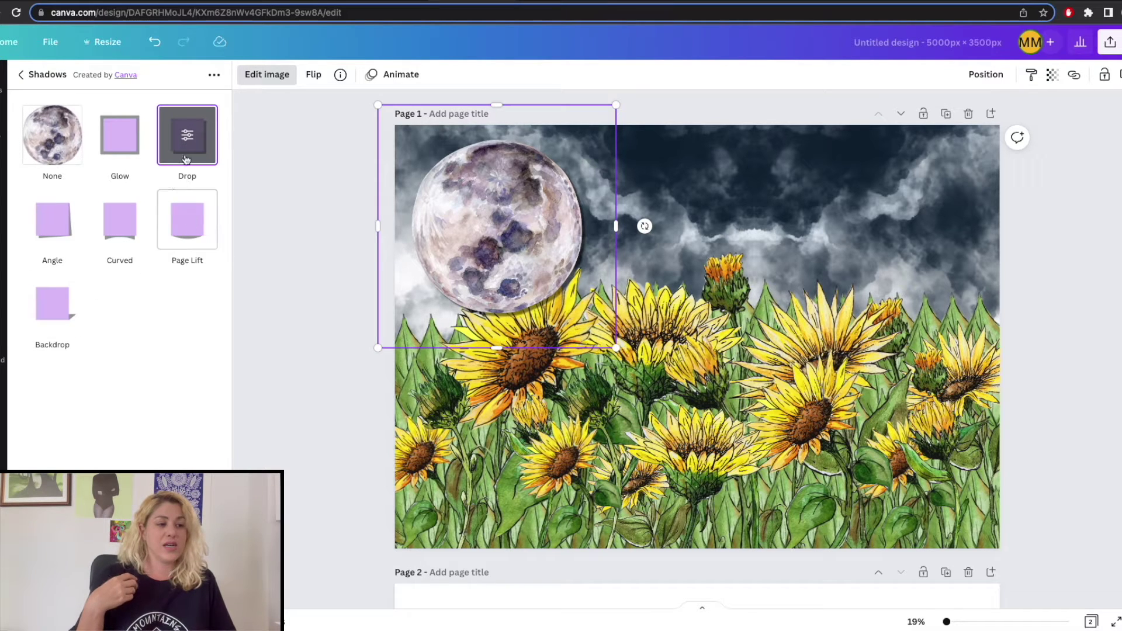
click(188, 228)
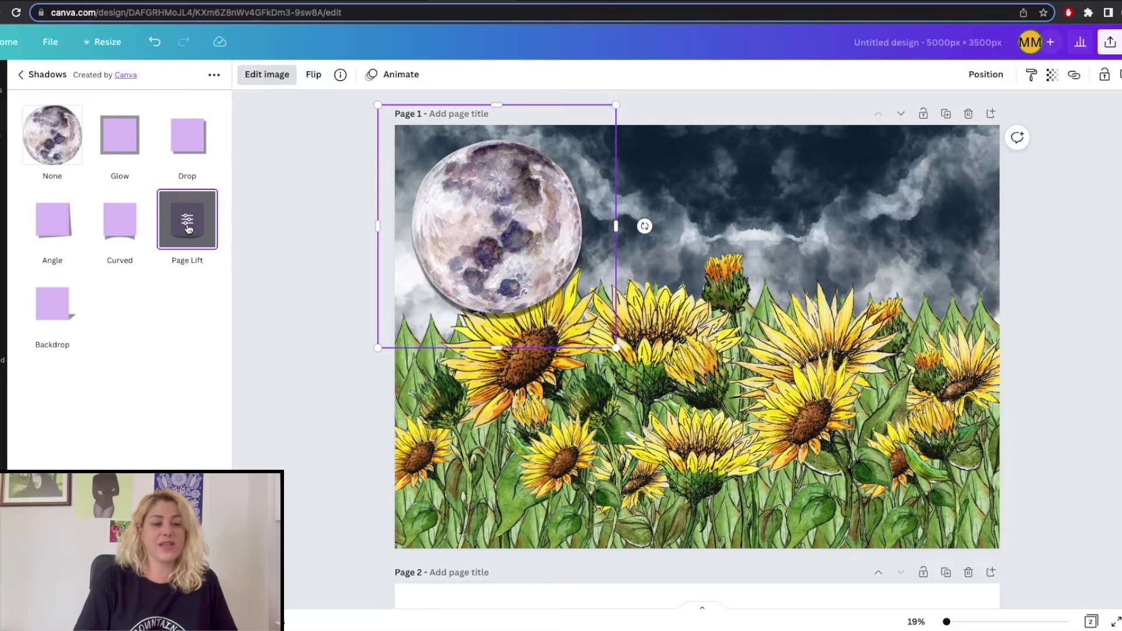
click(120, 233)
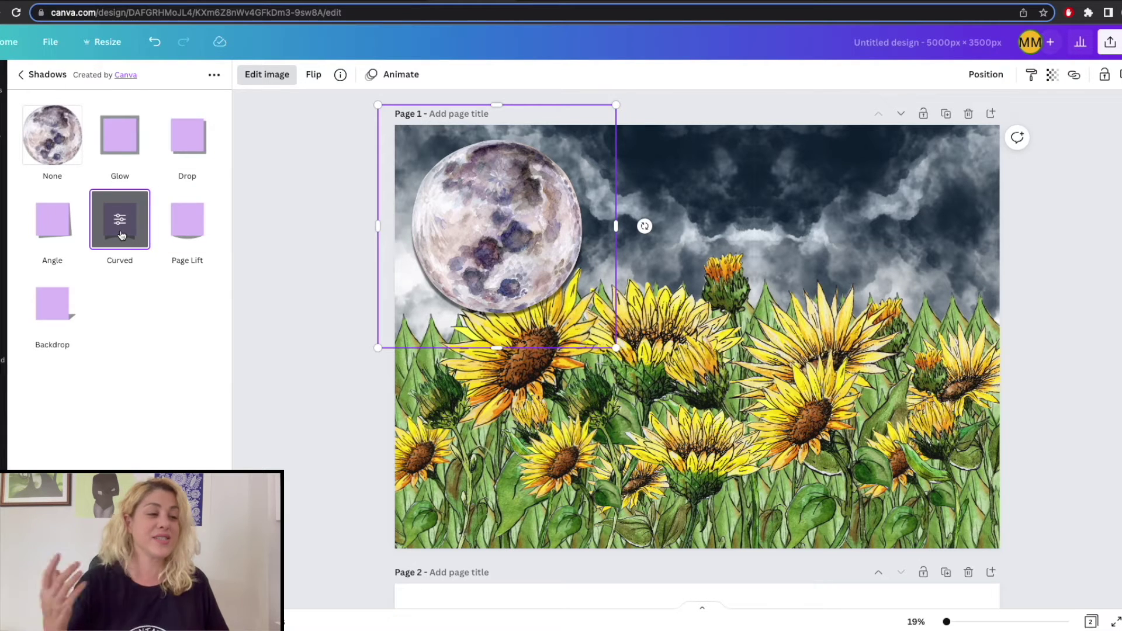
click(54, 229)
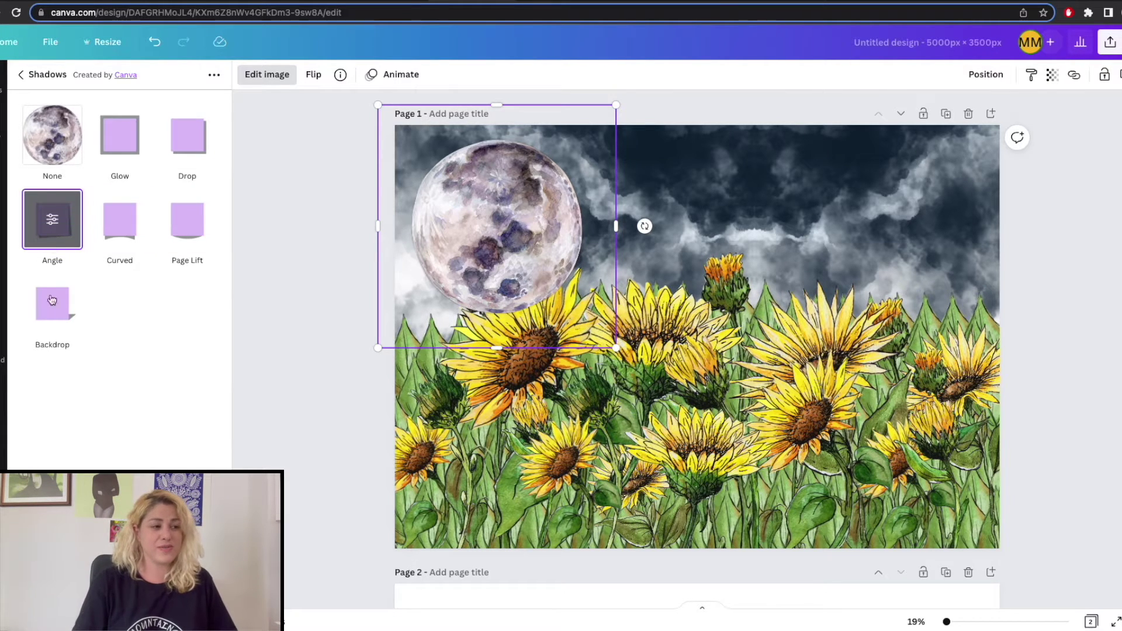
click(52, 326)
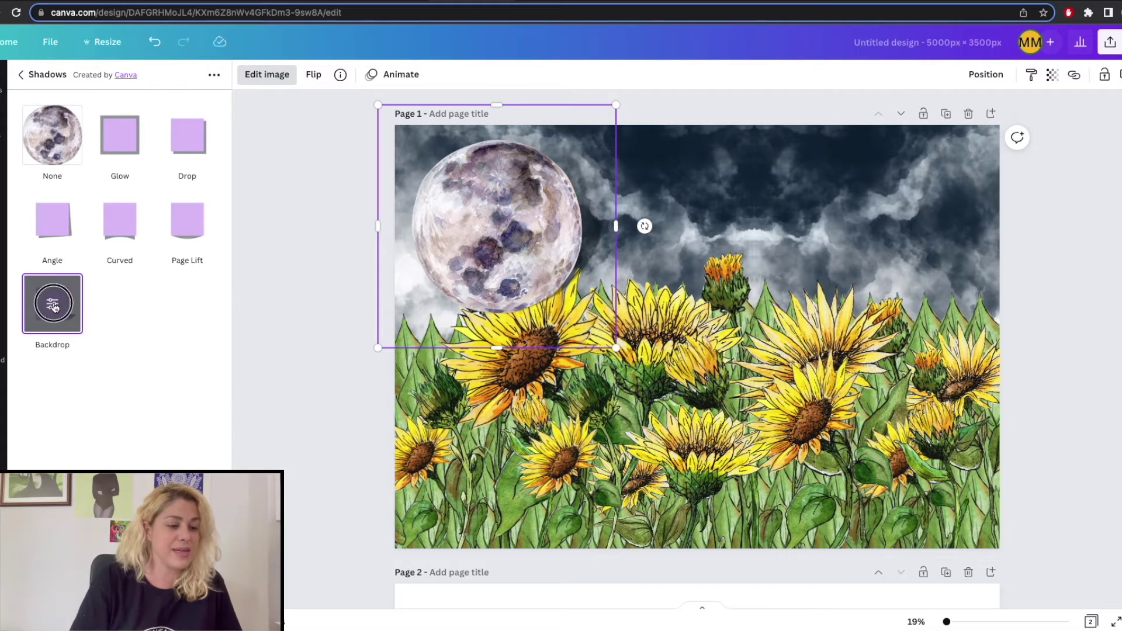
Replace the moon's Backdrop shadow with the Glow shadow
click(53, 303)
click(268, 74)
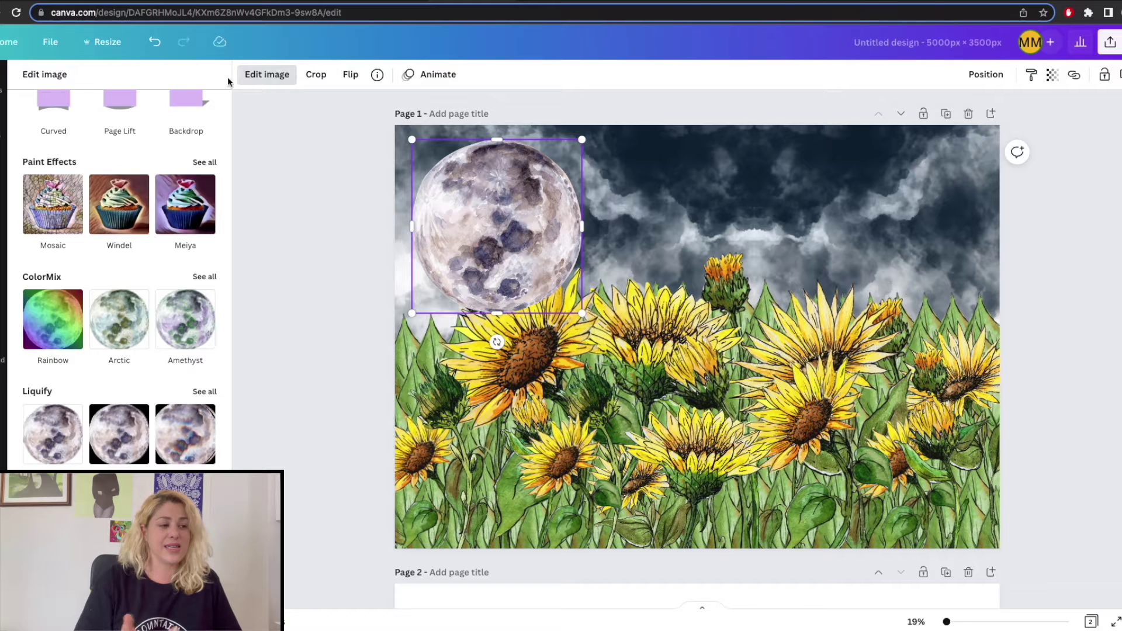
scroll(117, 198, up, 5)
scroll(143, 306, up, 10)
click(52, 189)
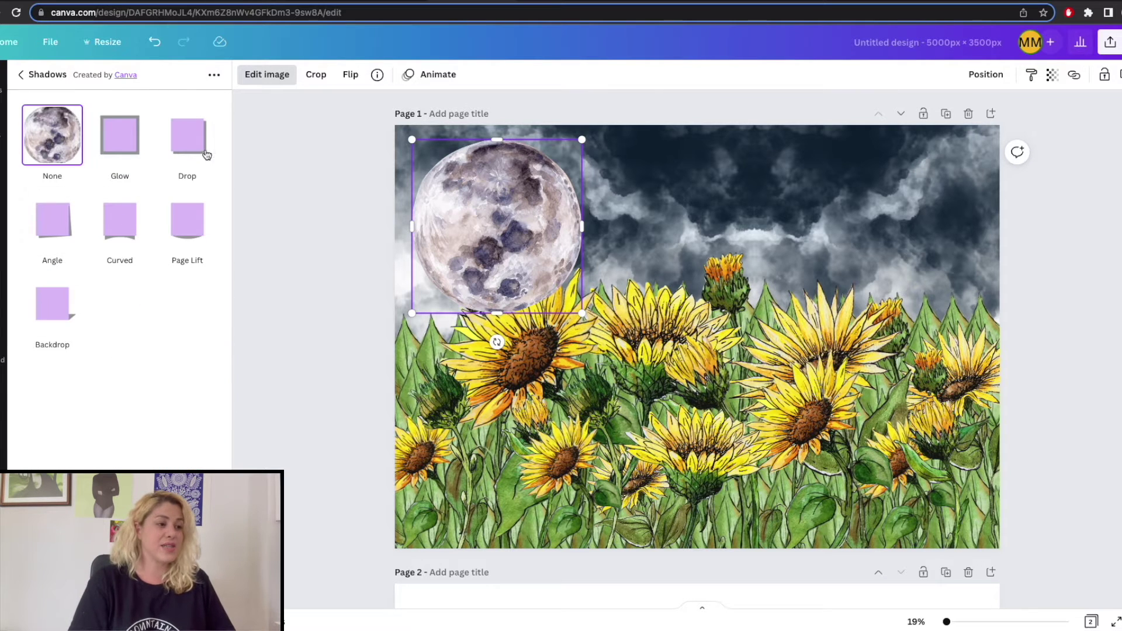
click(120, 138)
Set the moon's glow to size 27, transparency 40 and blur 14 in black
click(120, 139)
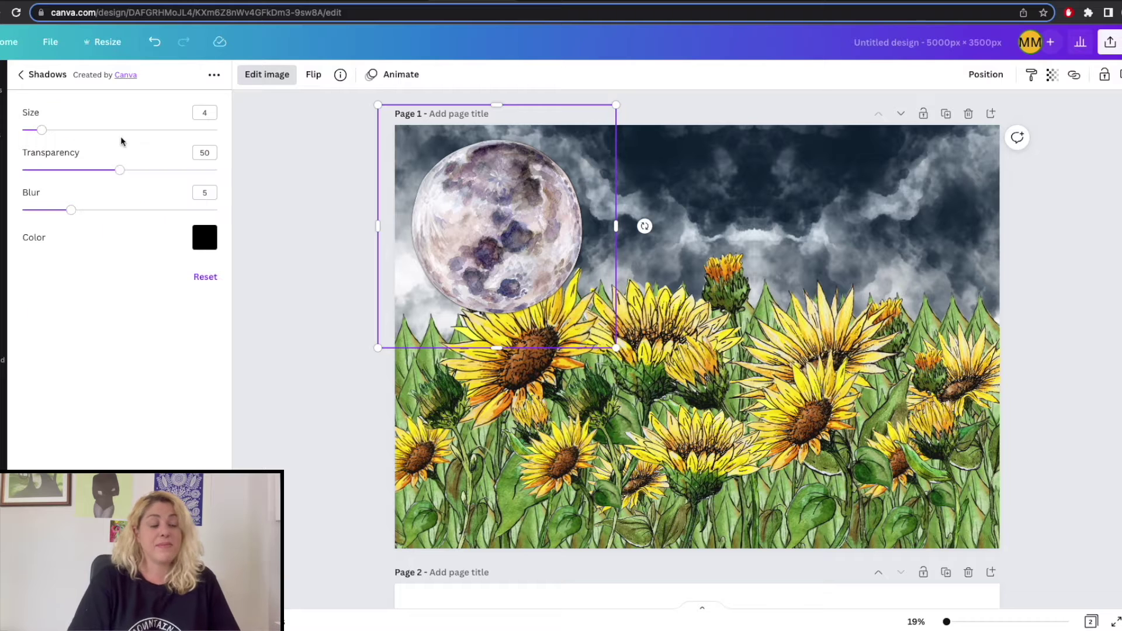
click(205, 237)
click(244, 293)
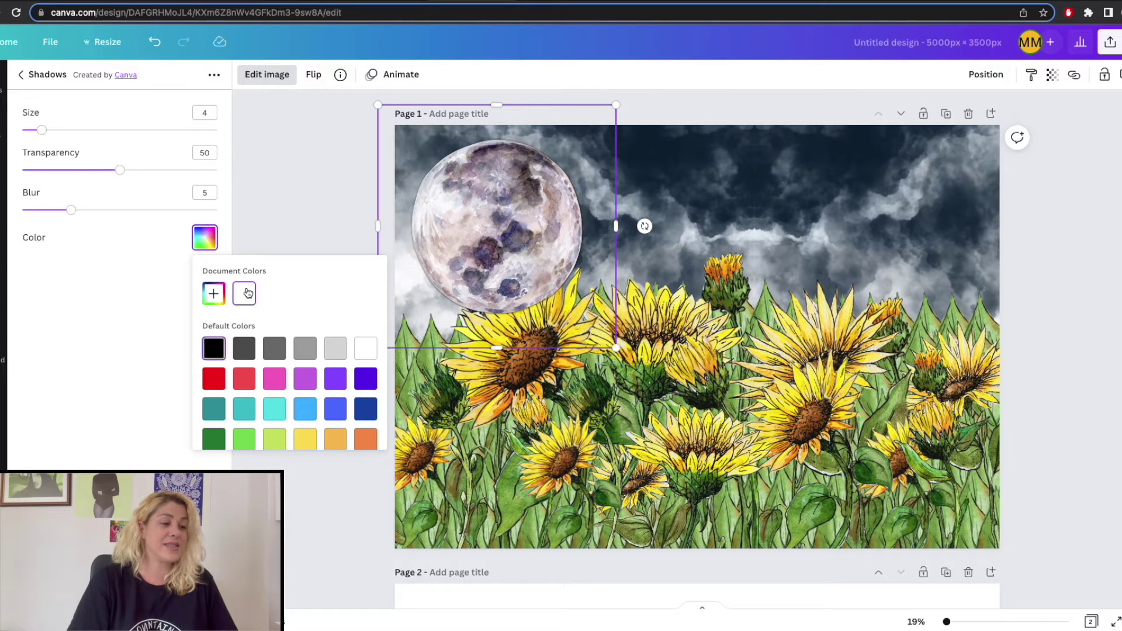
mouse_move(120, 169)
mouse_down()
mouse_move(215, 168)
mouse_move(101, 171)
mouse_up()
drag(71, 209, 157, 209)
click(202, 241)
click(214, 349)
drag(42, 130, 155, 137)
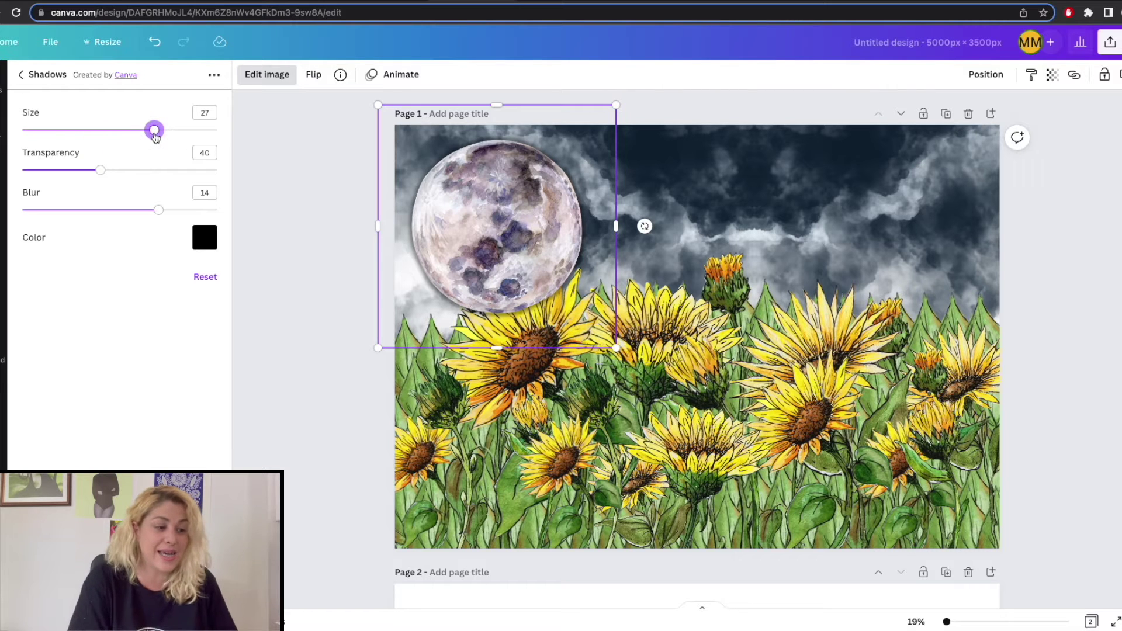
key(Escape)
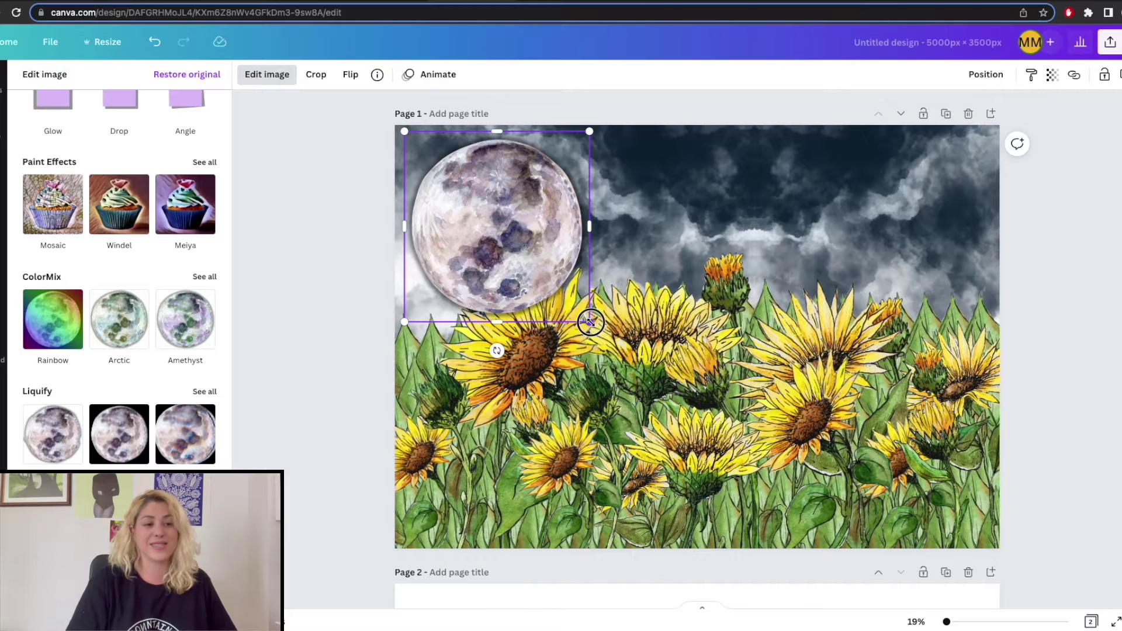
Enlarge the moon and layer it behind the sunflowers but in front of the cloudy sky
drag(590, 322, 646, 380)
click(985, 81)
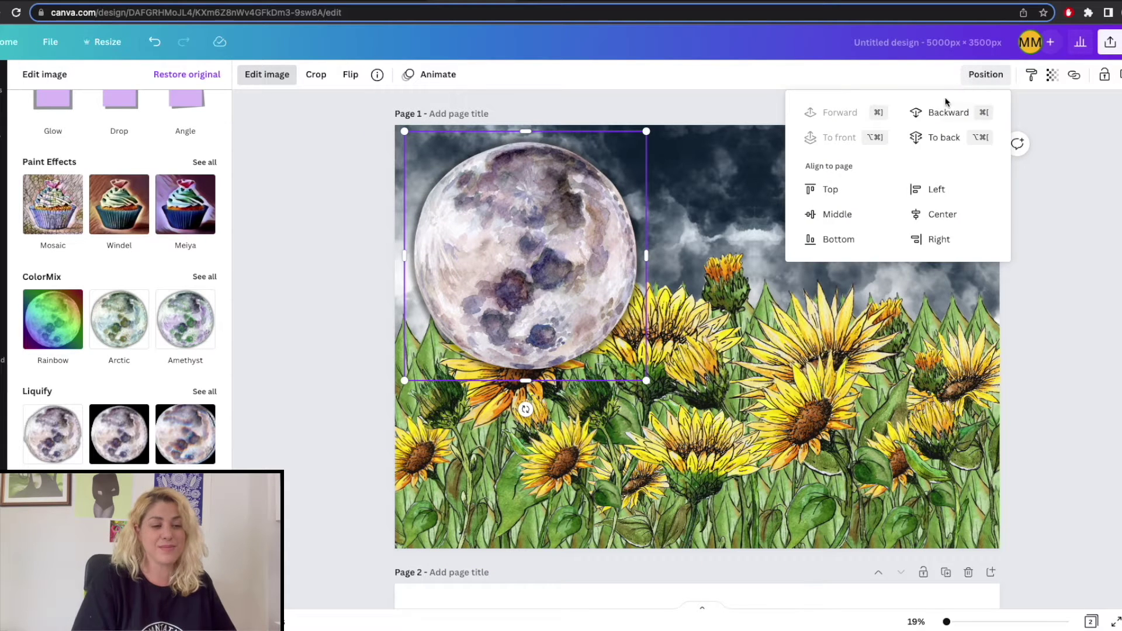
click(945, 137)
click(849, 113)
Shrink the moon to about a quarter of the page width and place it low in the right-hand sky, rising behind the flowers
drag(573, 210, 618, 208)
drag(689, 380, 627, 314)
drag(540, 215, 858, 237)
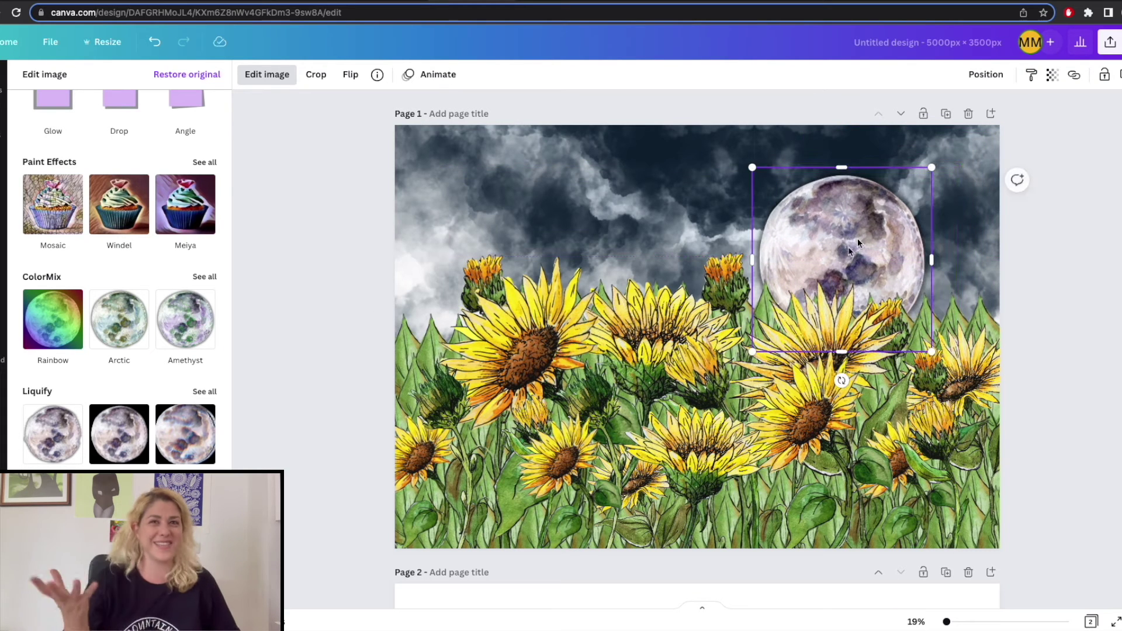
drag(933, 171, 964, 134)
drag(918, 203, 901, 238)
drag(772, 349, 852, 276)
drag(909, 221, 908, 289)
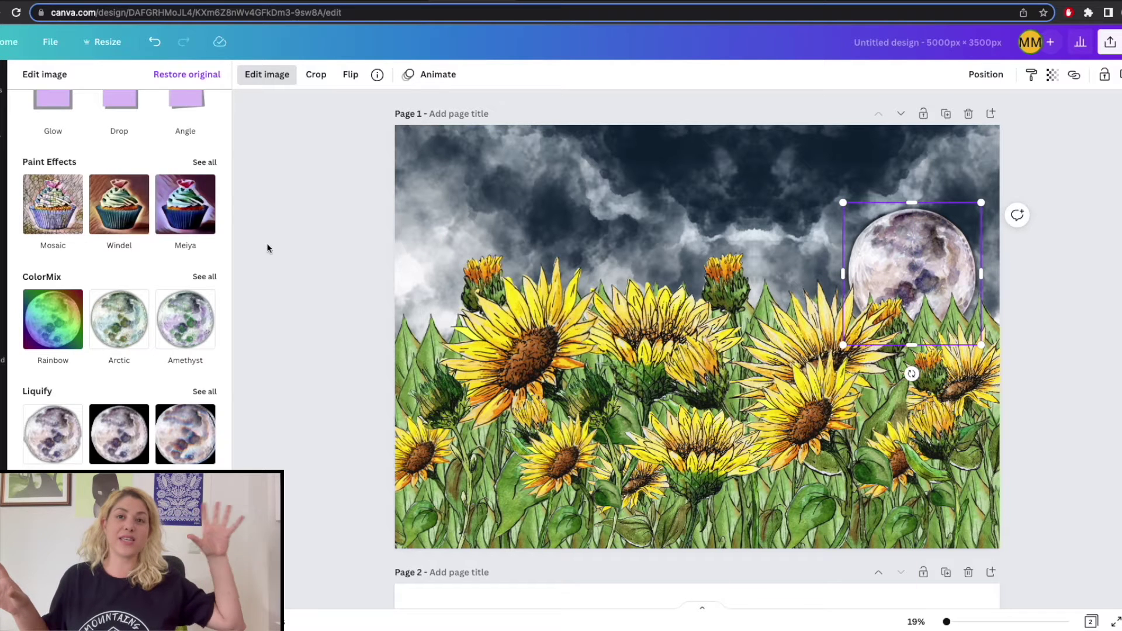
key(Escape)
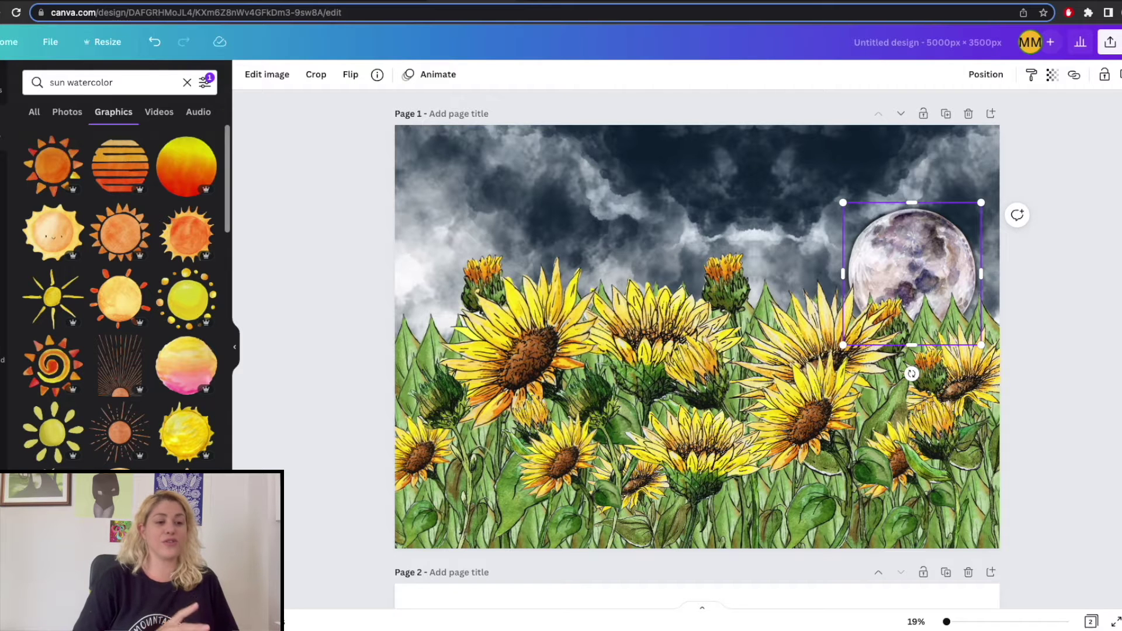
Add the round golden watercolour sun to page 1 and apply the Glow shadow to it
click(186, 433)
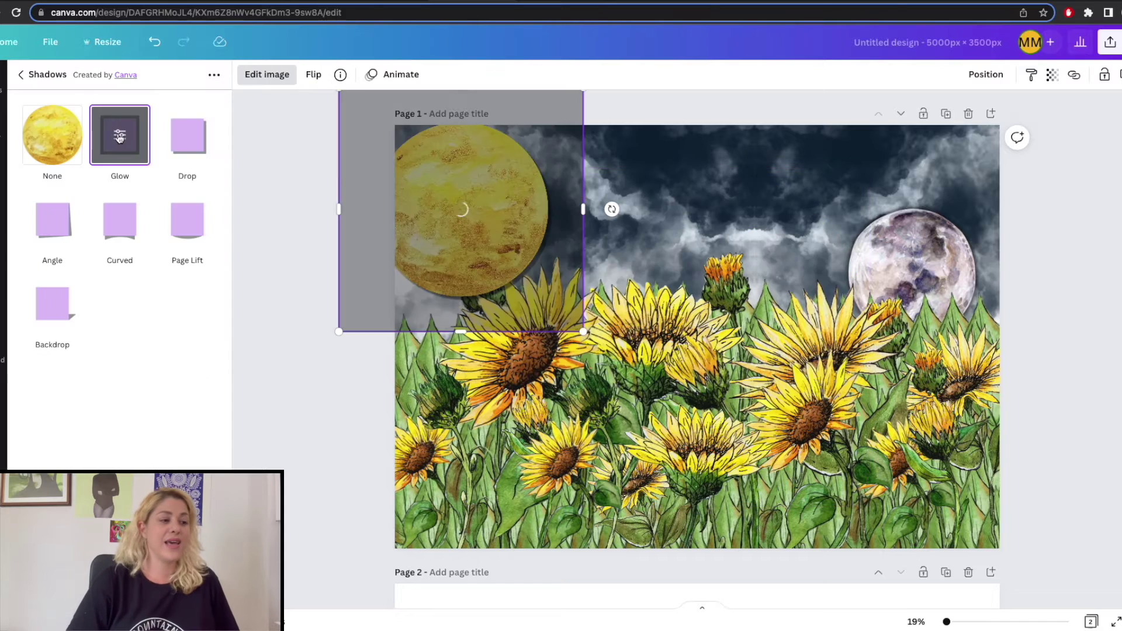
click(119, 137)
click(120, 136)
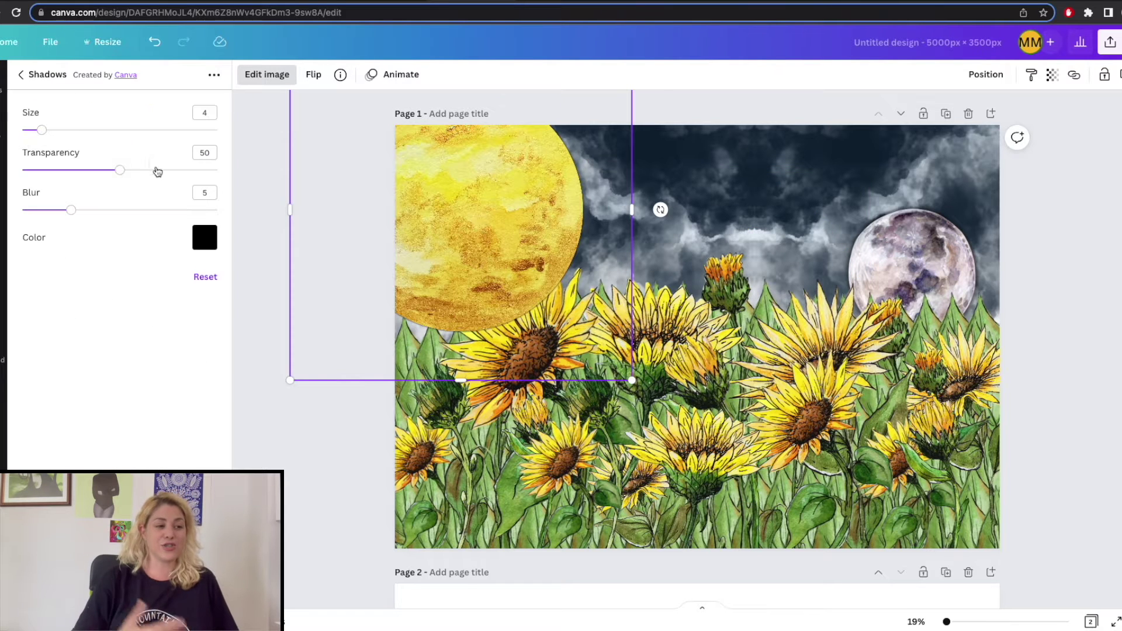
Set the golden sun's glow to size 20 and blur 16, and raise its transparency slightly above 50
drag(72, 211, 178, 209)
drag(42, 129, 120, 130)
click(121, 170)
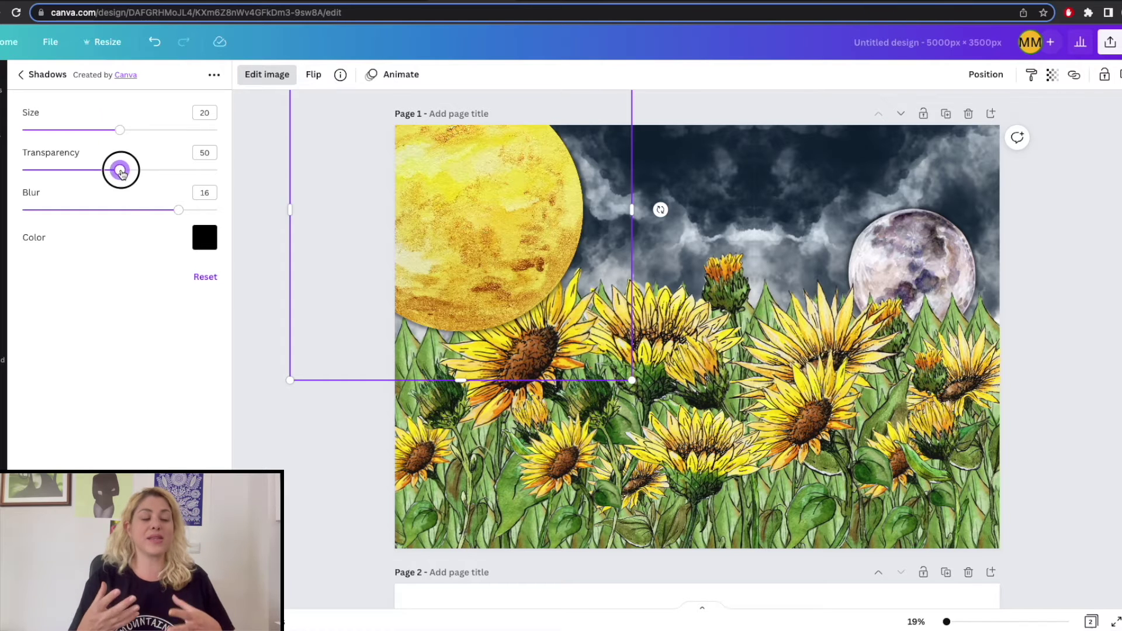
drag(122, 174, 145, 173)
click(20, 75)
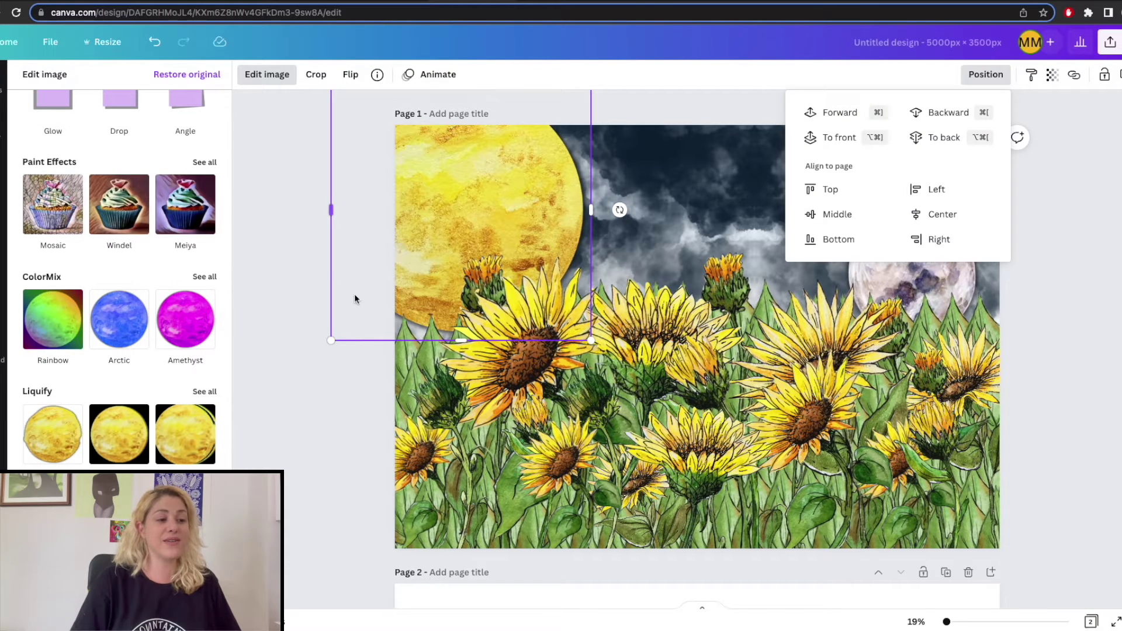
Shrink the golden sun, tuck it partly off the page's upper-left corner, and shift the moon closer to the right page edge
click(332, 338)
drag(333, 338, 407, 262)
drag(494, 199, 508, 166)
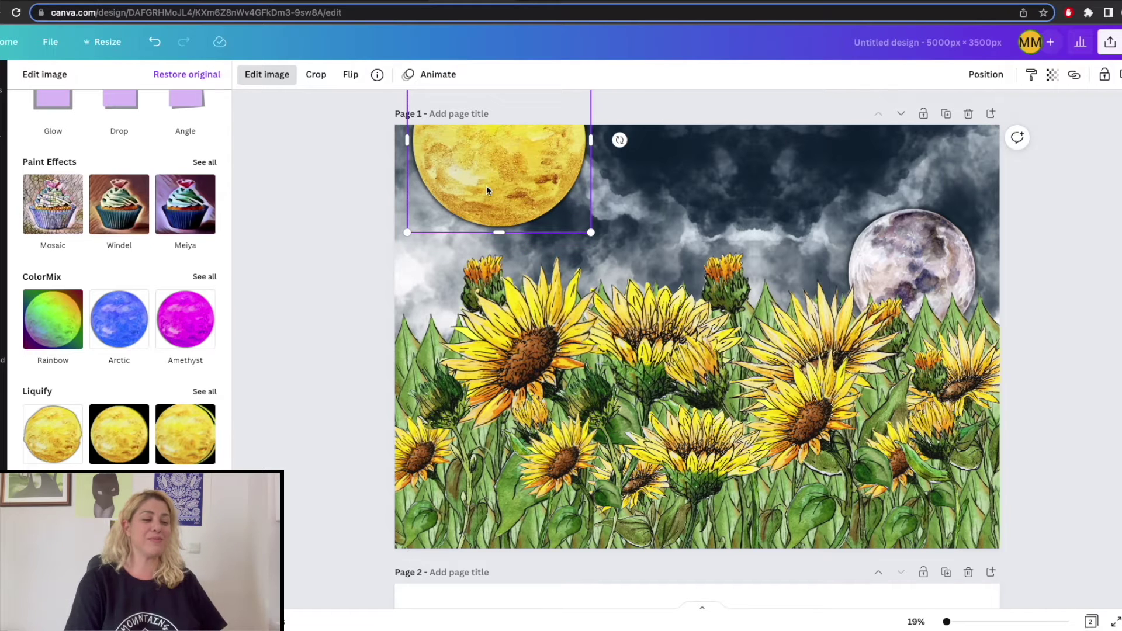
click(334, 258)
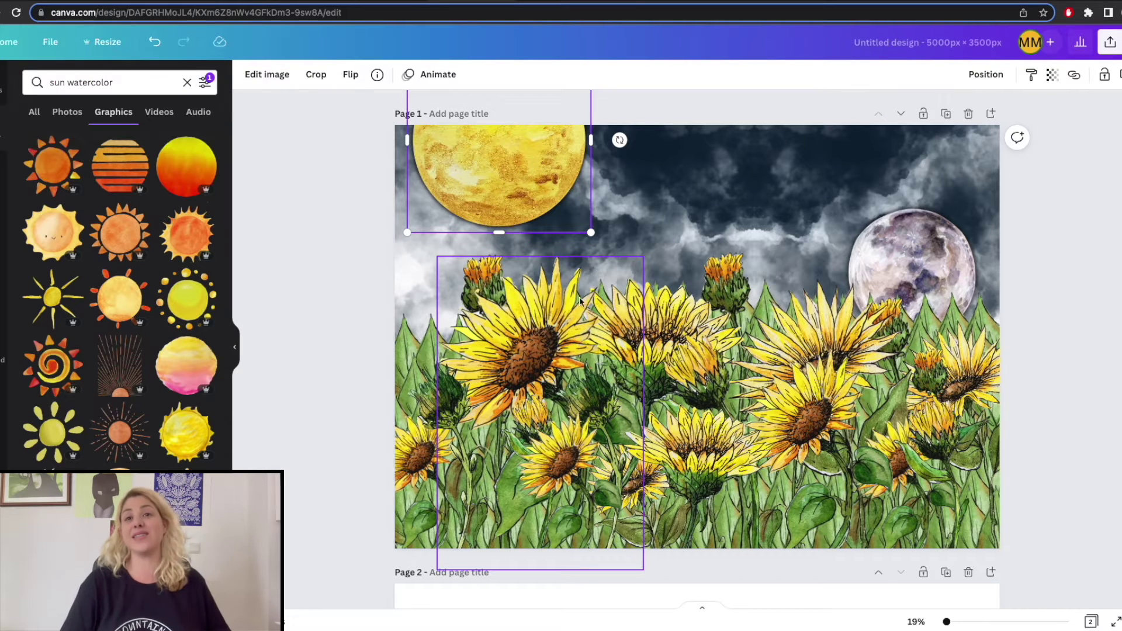
click(325, 324)
drag(544, 165, 482, 184)
click(331, 347)
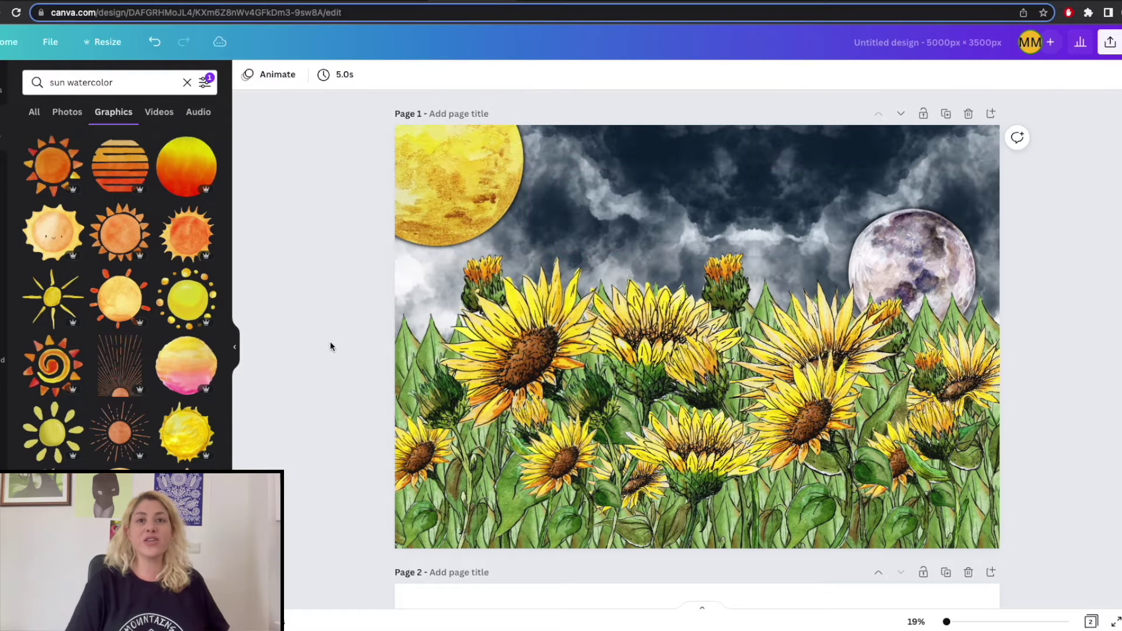
drag(895, 244, 919, 253)
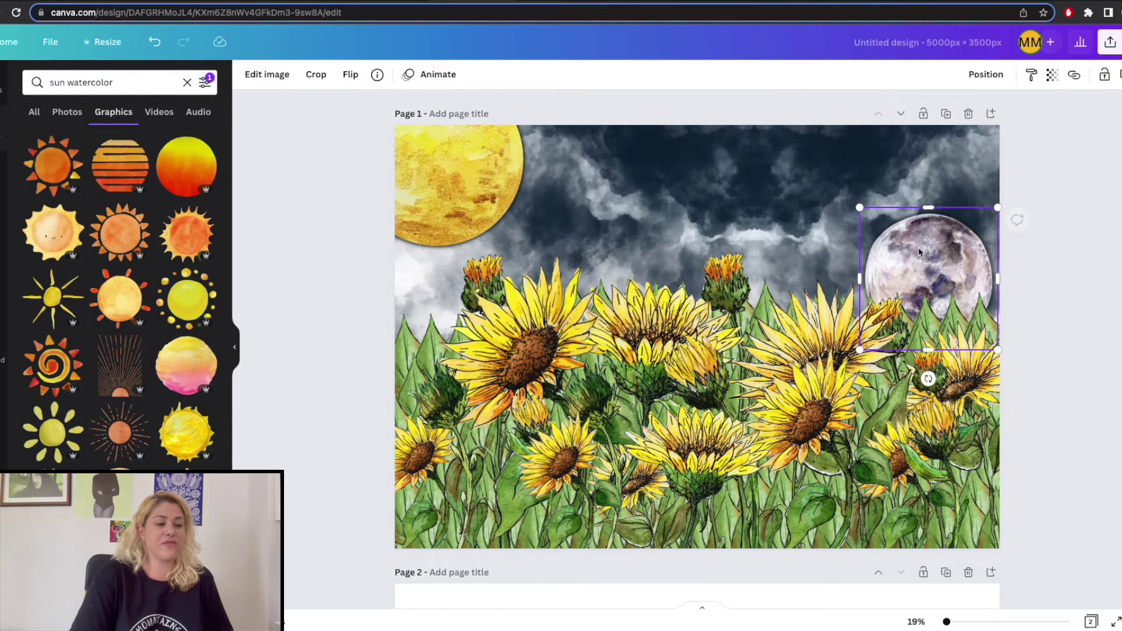
click(1059, 170)
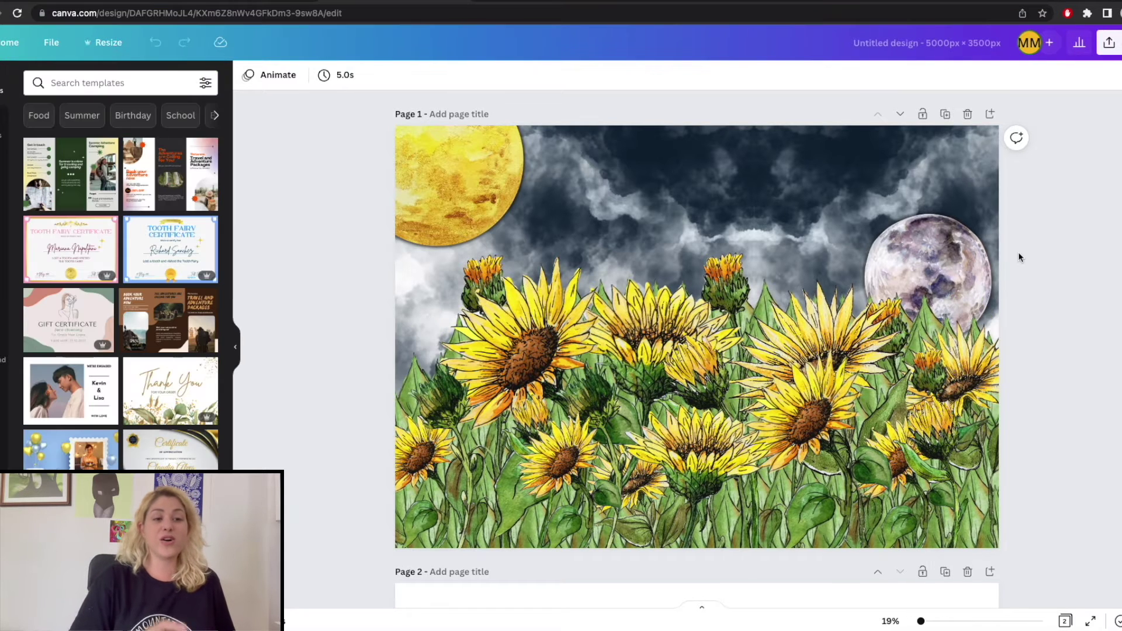
Open the design's PNG download settings at 5000 × 3500 px and open the page selection
click(1109, 42)
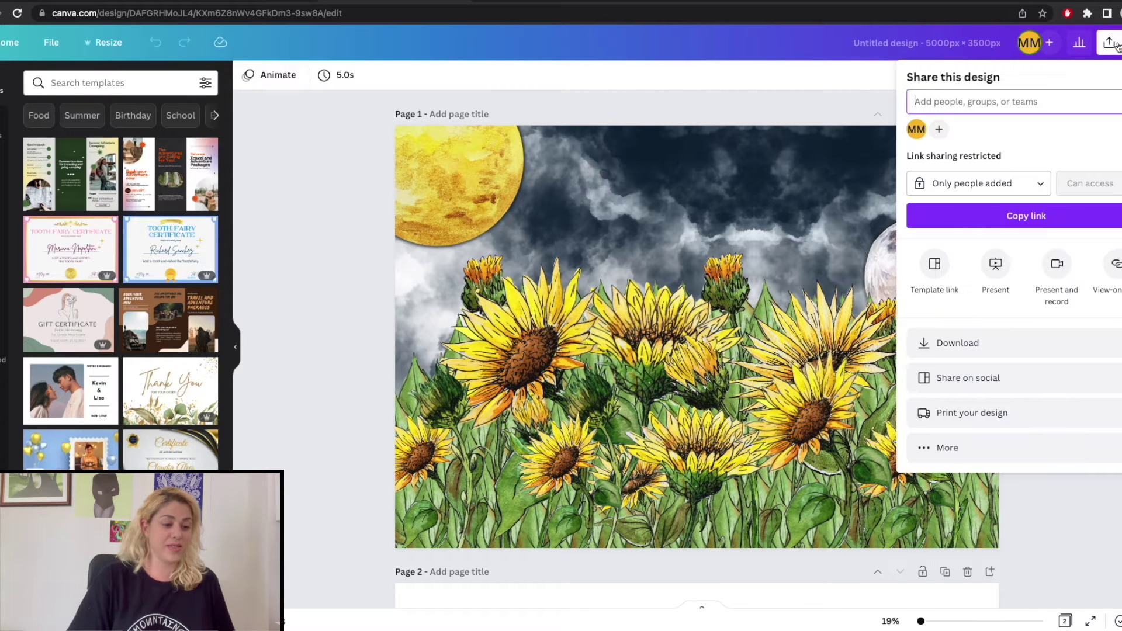
click(983, 344)
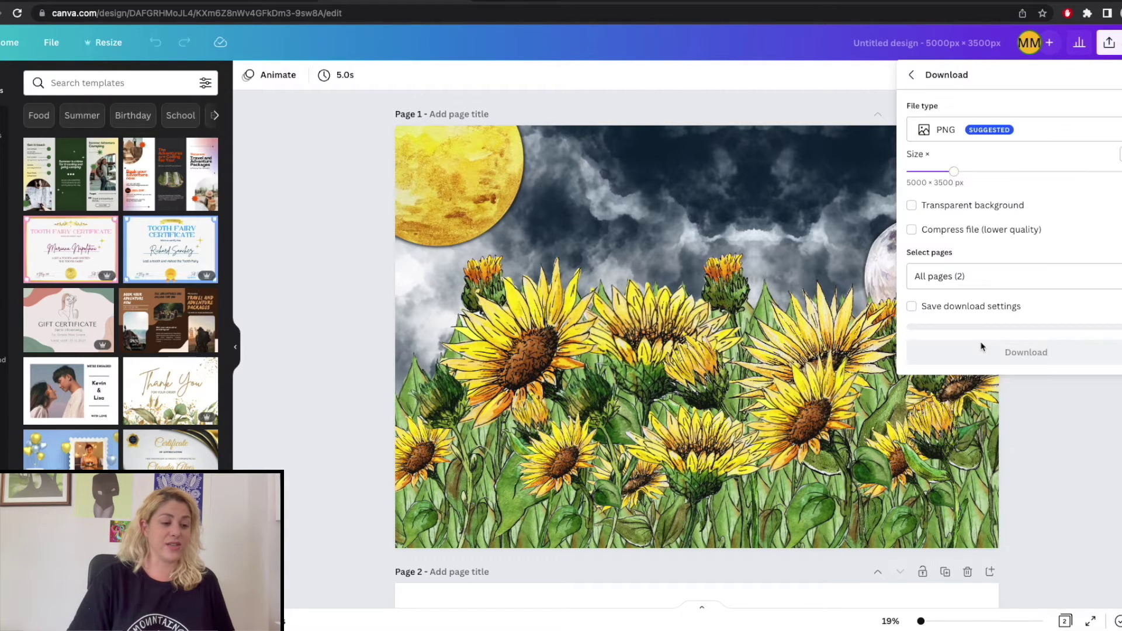
click(994, 276)
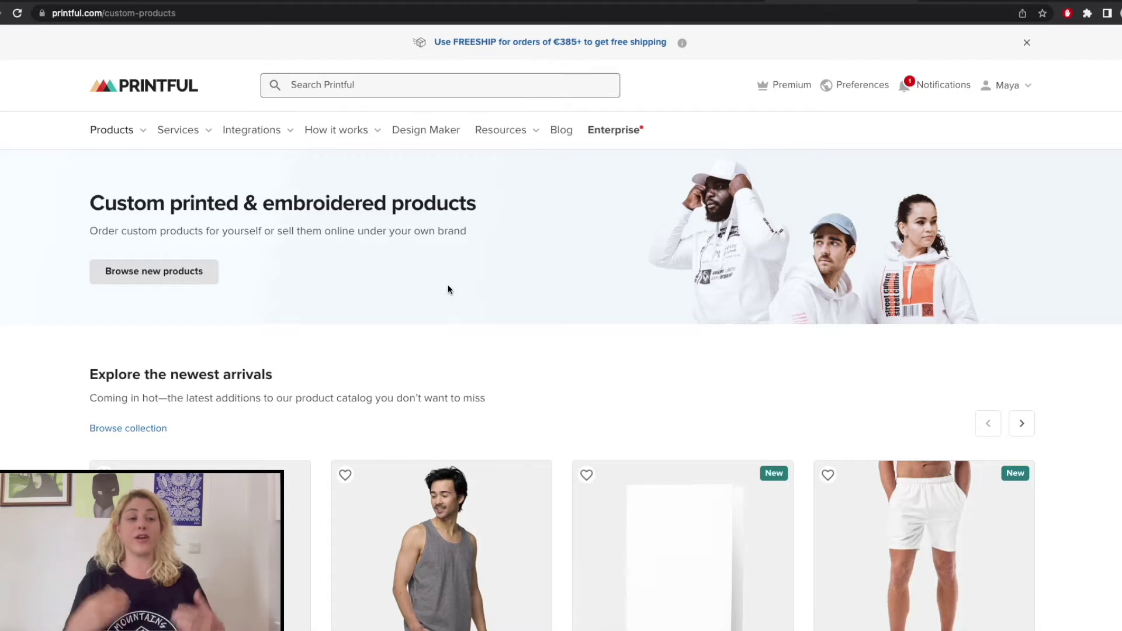
Switch to Printful, browse the Home & living wall art catalogue and open the Premium Luster Photo Paper Poster (in)
scroll(449, 289, down, 7)
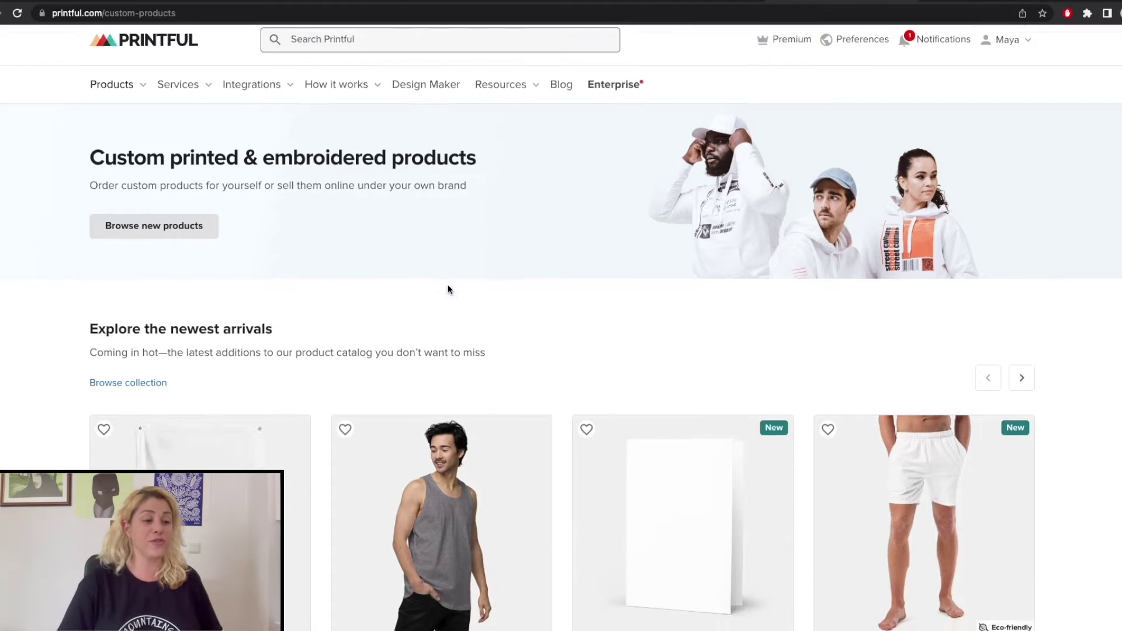
scroll(448, 290, down, 2)
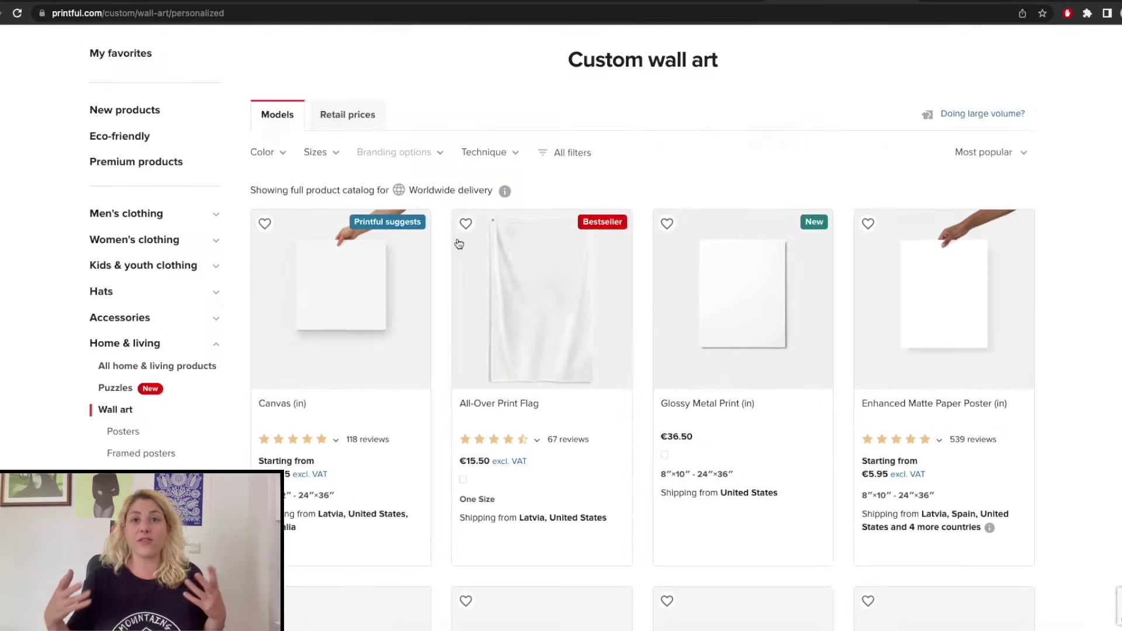
scroll(596, 286, down, 1)
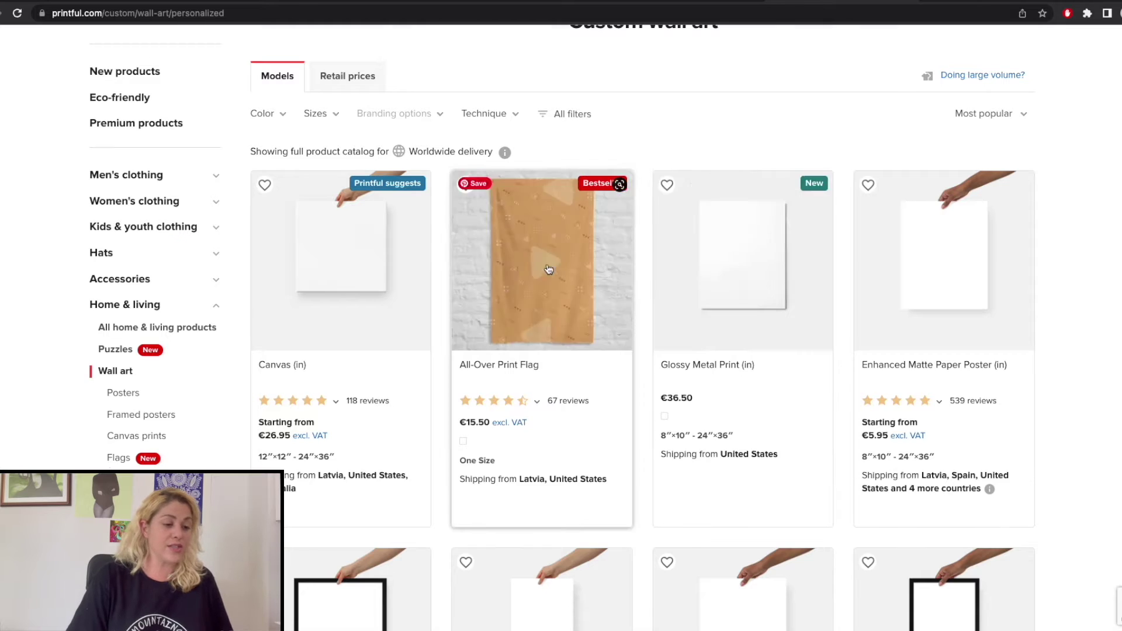
scroll(573, 281, down, 4)
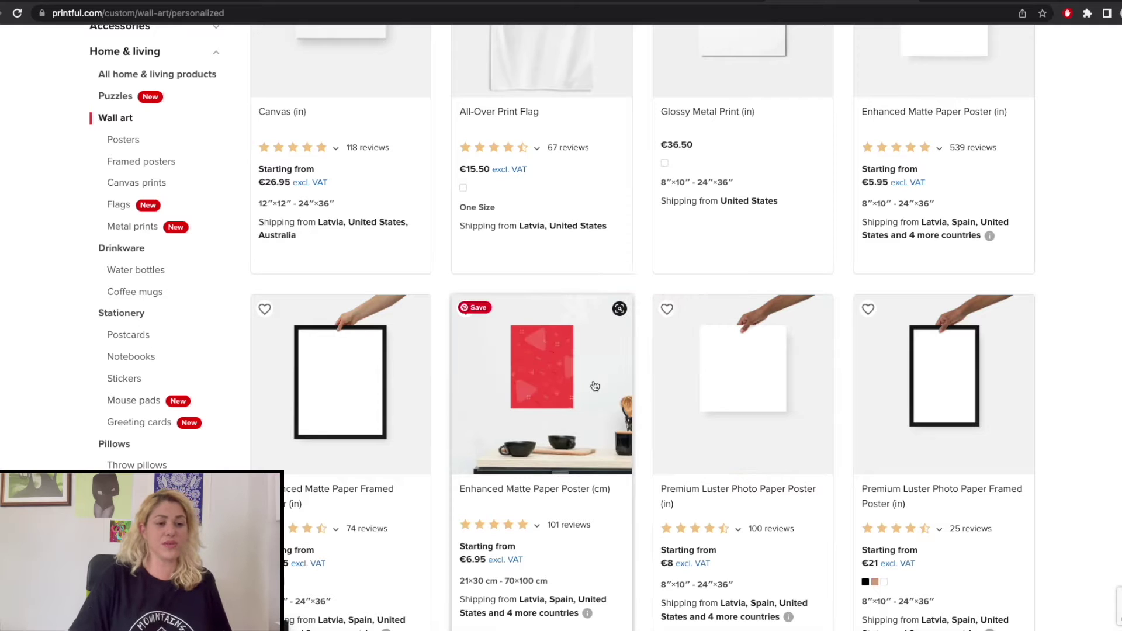
click(719, 380)
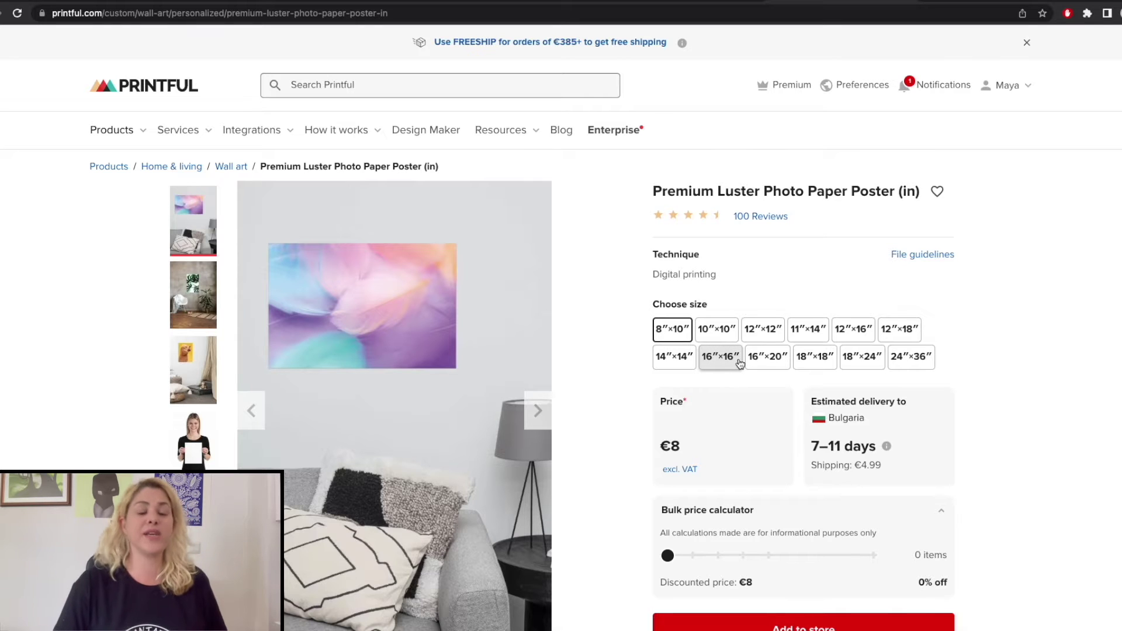
Choose the 16″×20″ poster size and apply the sunflower file Untitled-design-(17).png from the file library to the poster
click(770, 364)
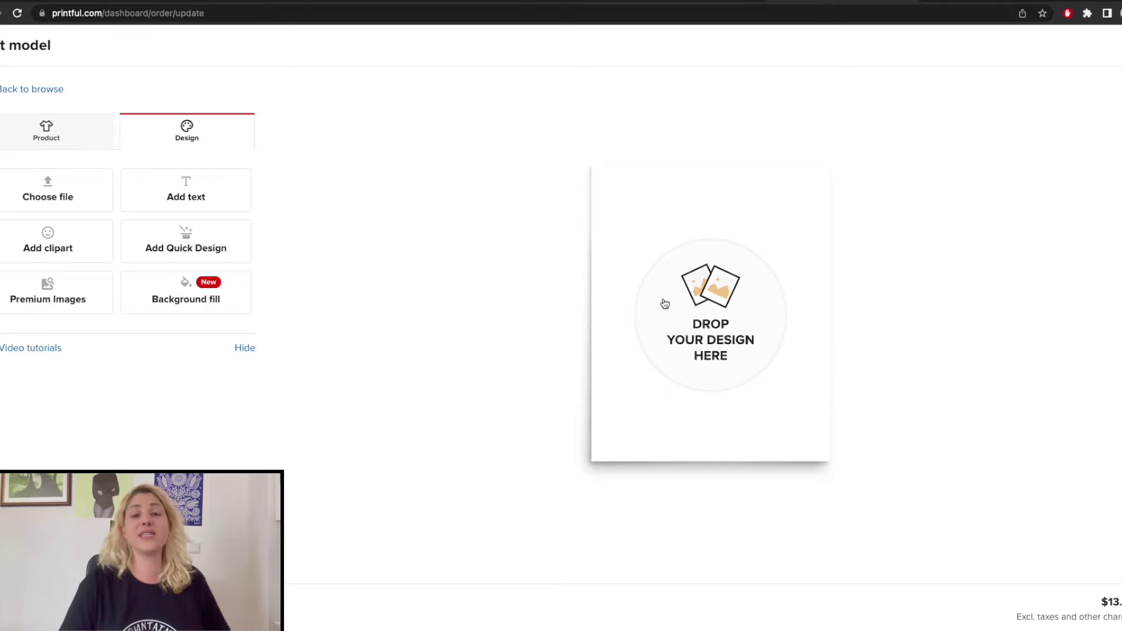
click(692, 329)
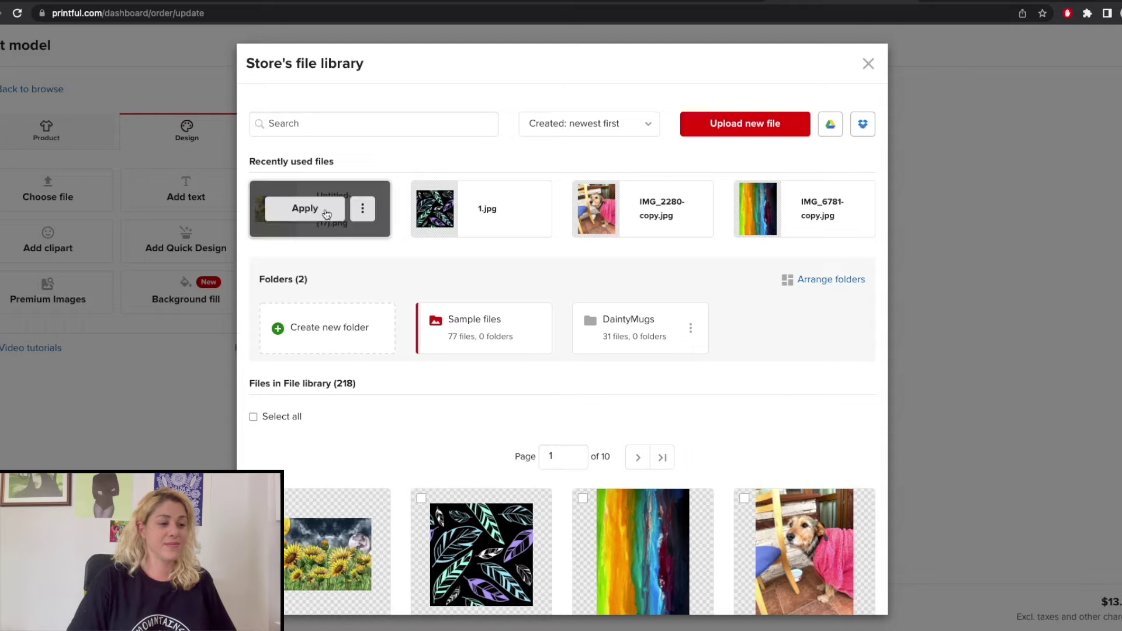
click(313, 210)
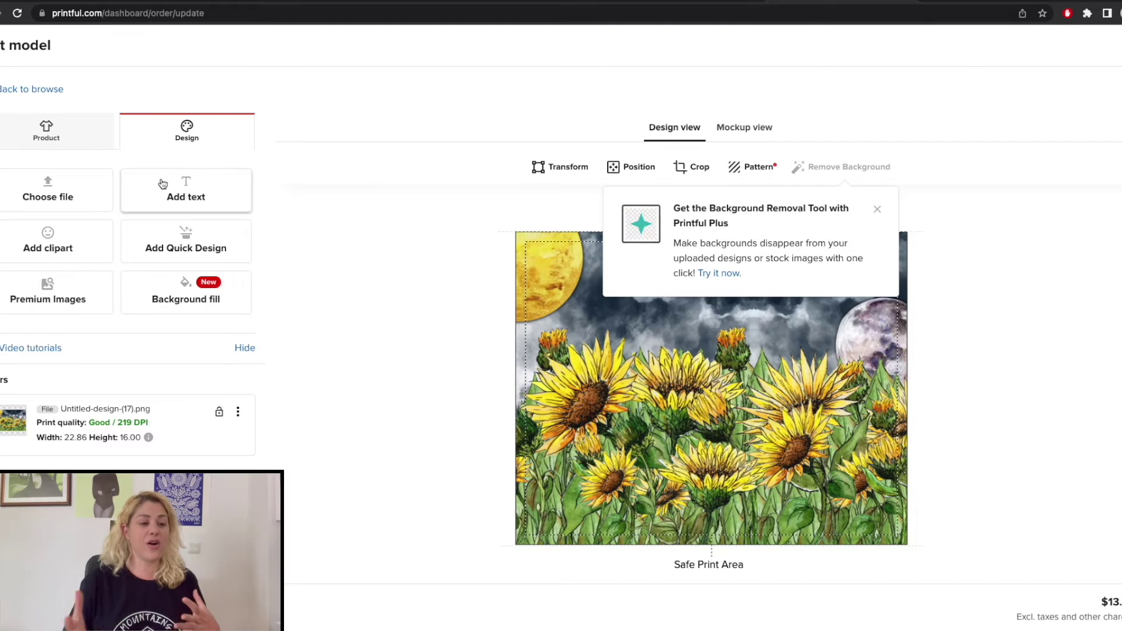
Show the poster's product options and shift the sunflower artwork slightly to the right in the print area
click(72, 137)
click(557, 326)
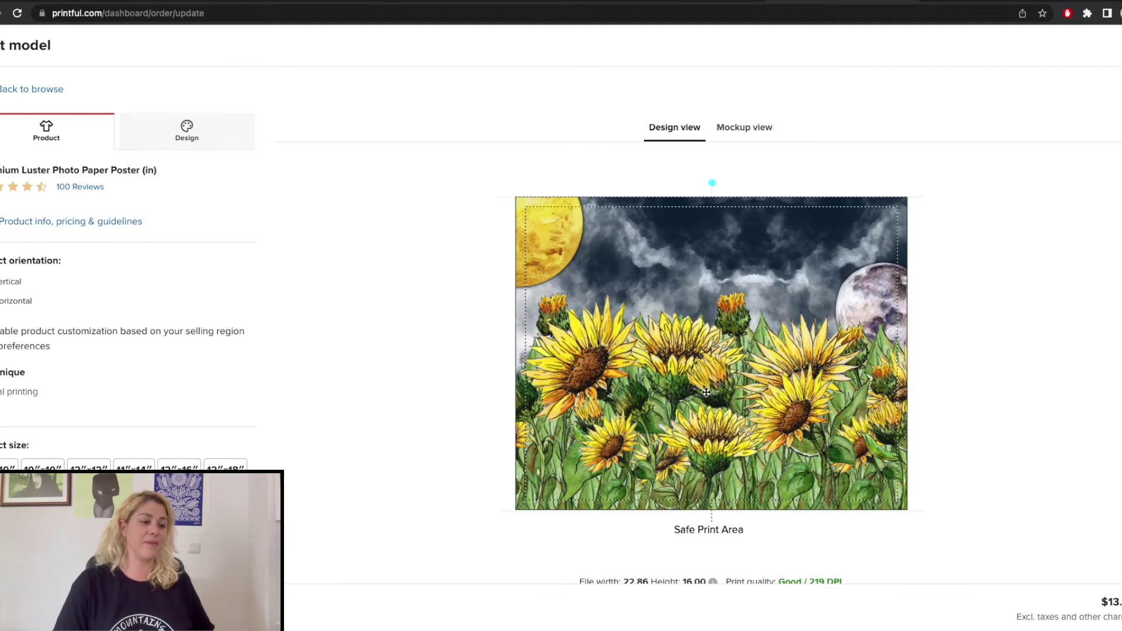
drag(644, 285, 653, 289)
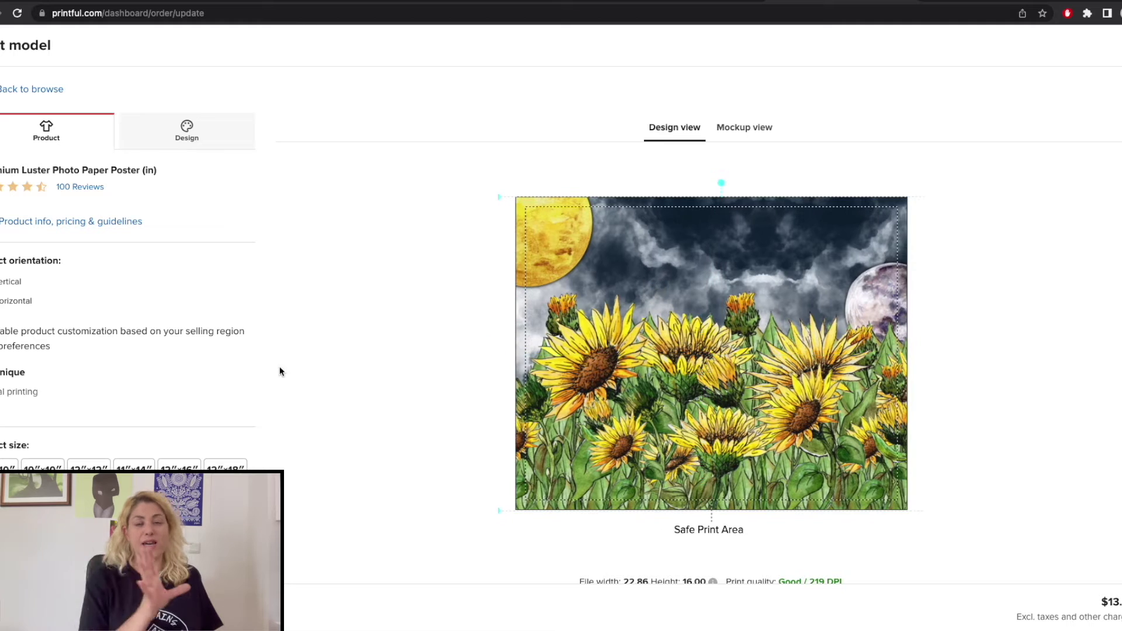
Switch the poster to a larger size, reposition the artwork in the print area and check its print quality
click(226, 468)
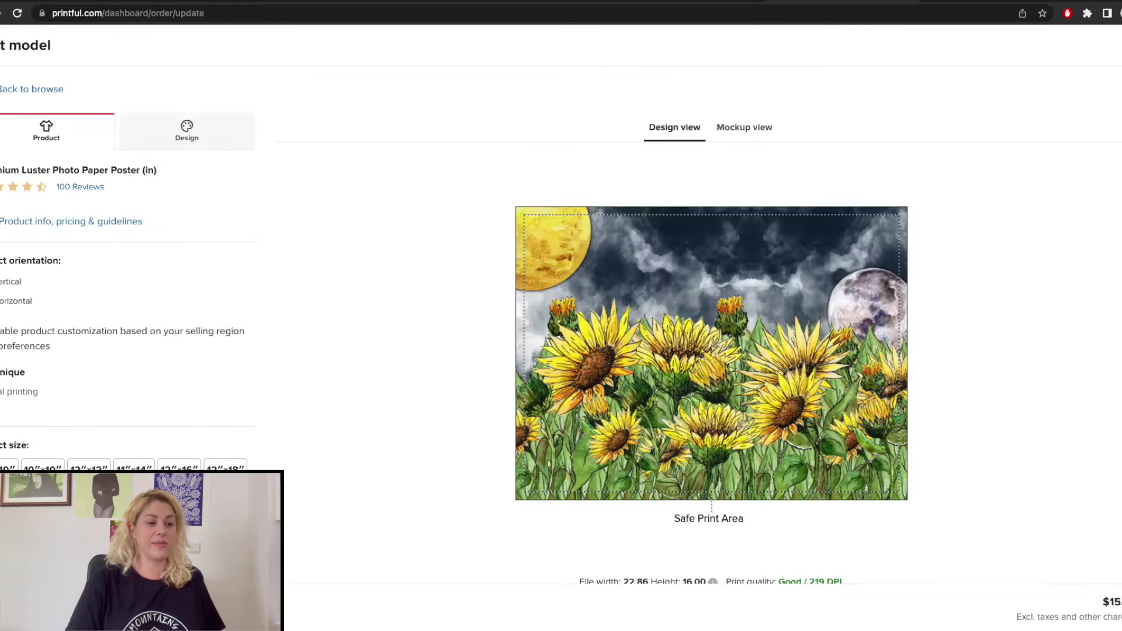
click(682, 378)
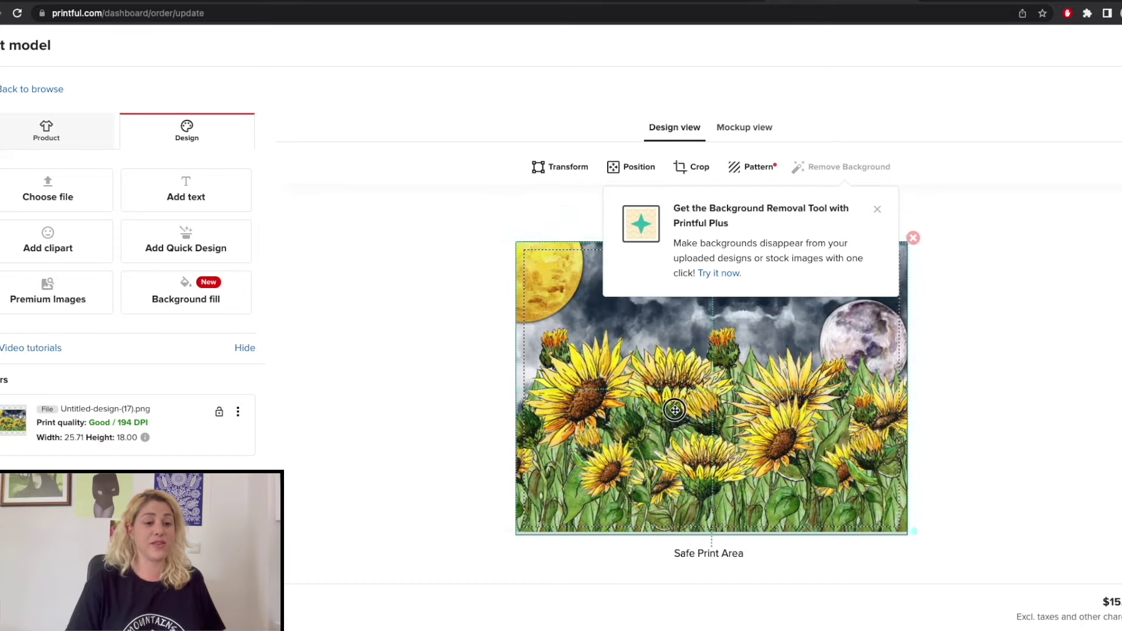
scroll(678, 421, down, 3)
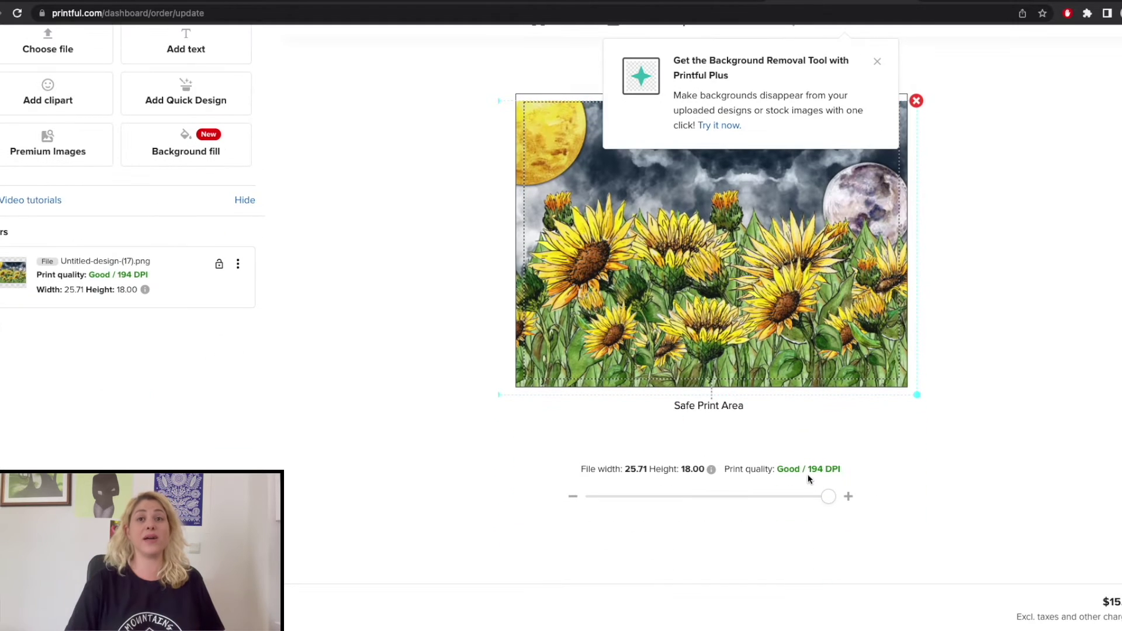
Center the sunflower artwork in the poster's print area and dismiss the background removal promotion
scroll(531, 401, up, 3)
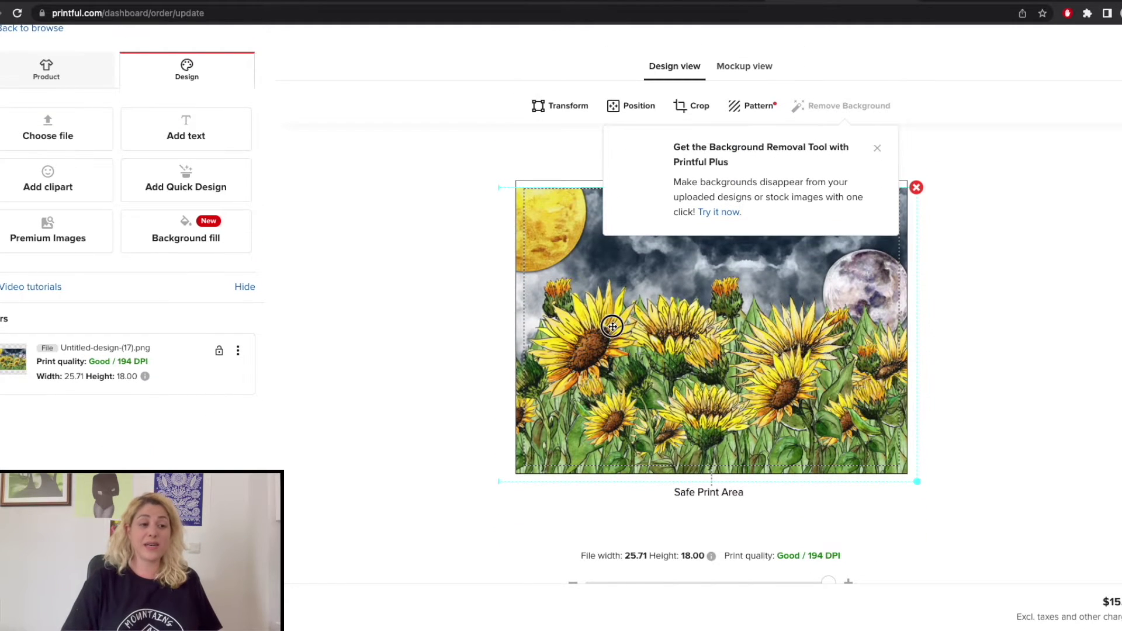
drag(609, 325, 613, 318)
click(637, 109)
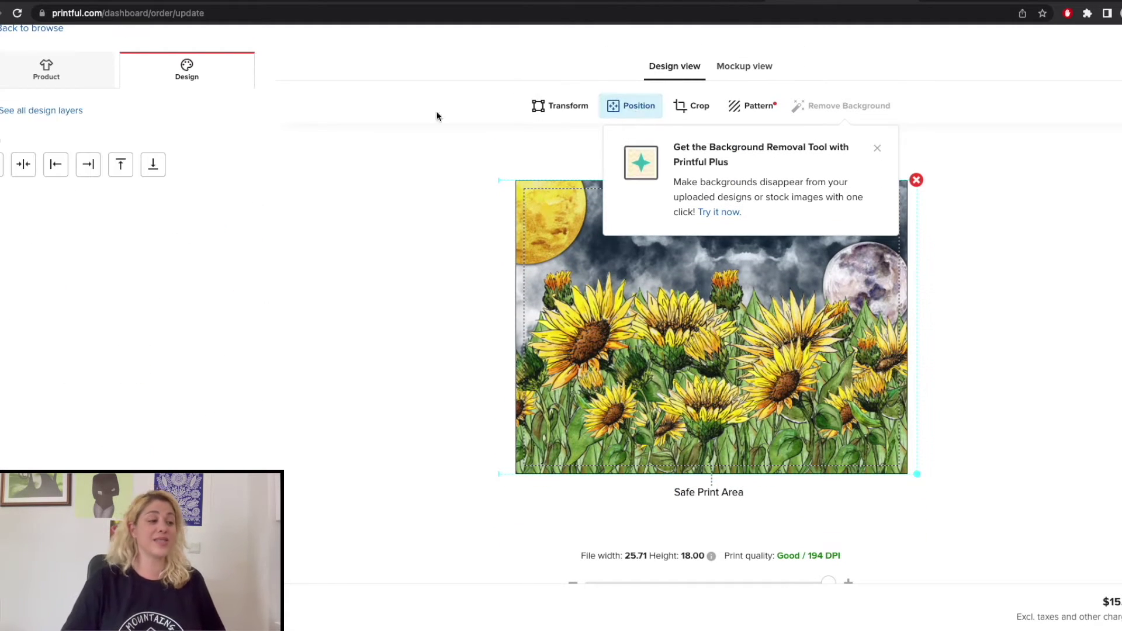
click(24, 164)
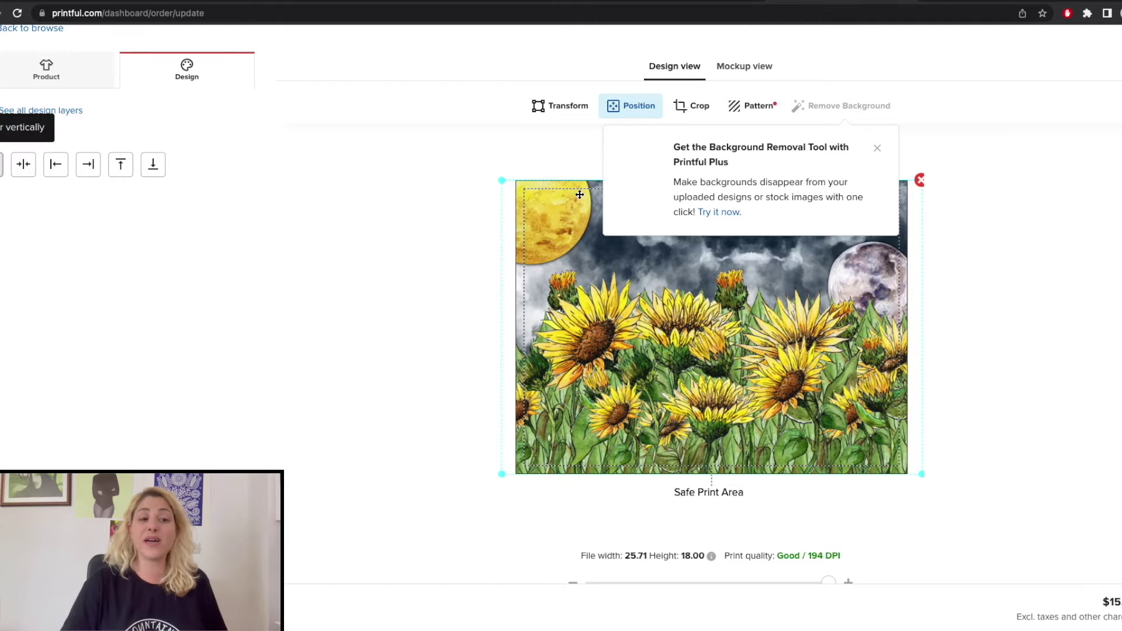
click(879, 150)
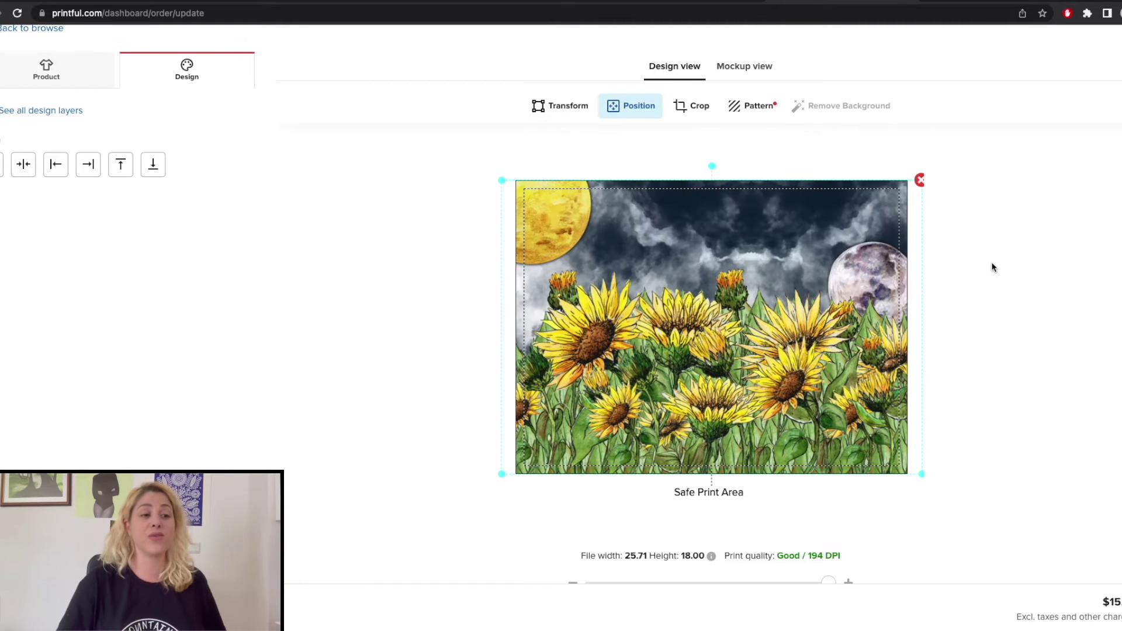
Show the poster's mockups and look over the hanging and hand-held versions
click(744, 67)
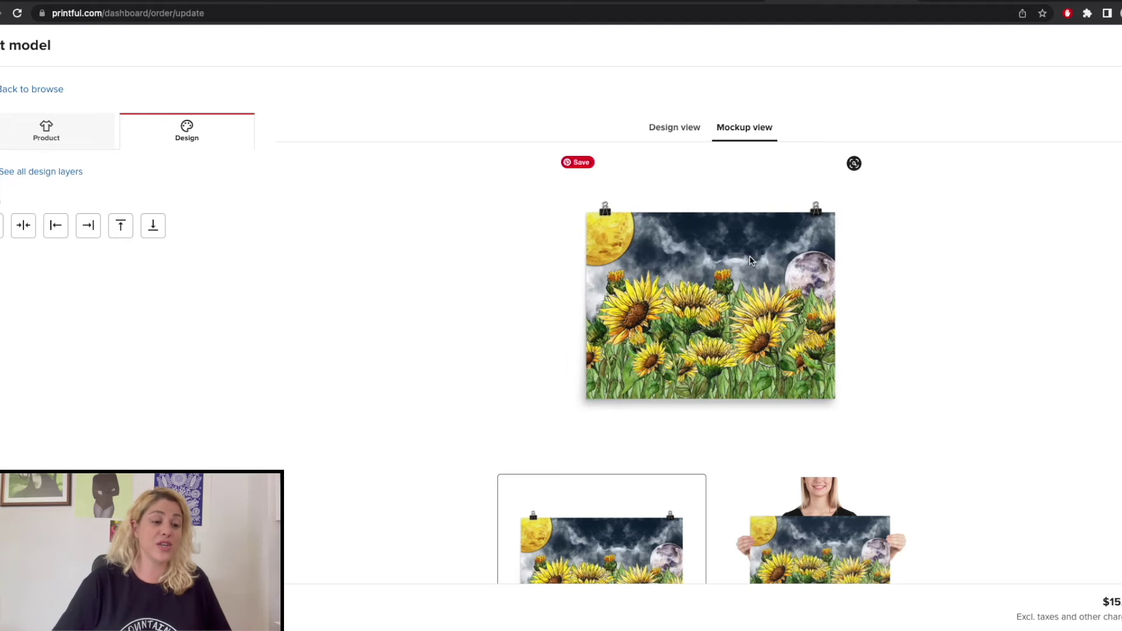
scroll(760, 292, down, 3)
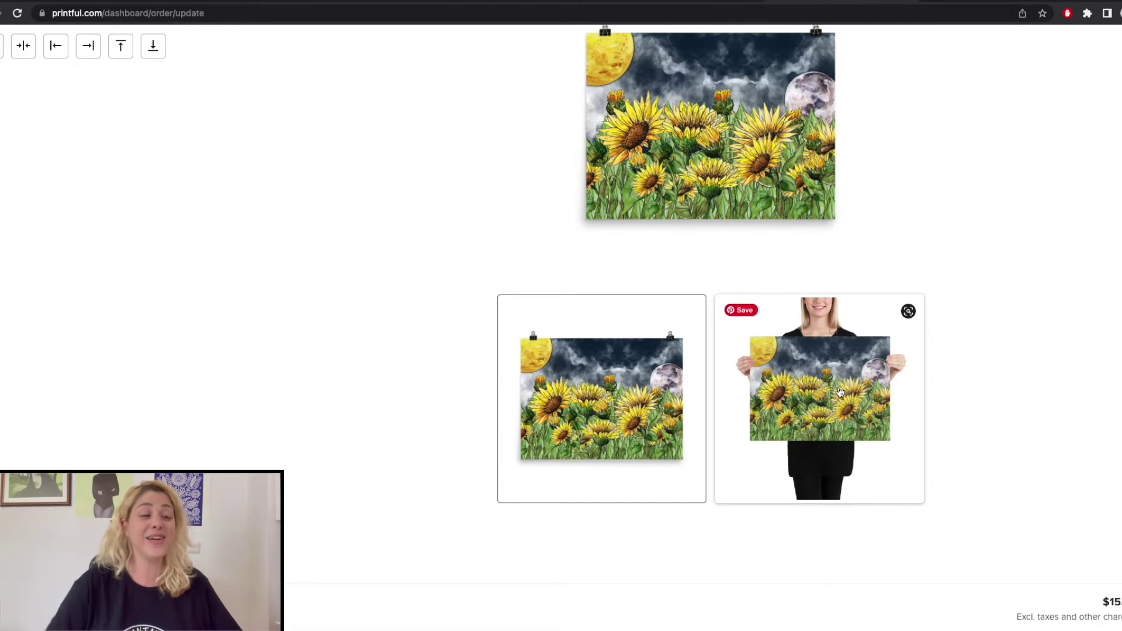
scroll(840, 391, up, 3)
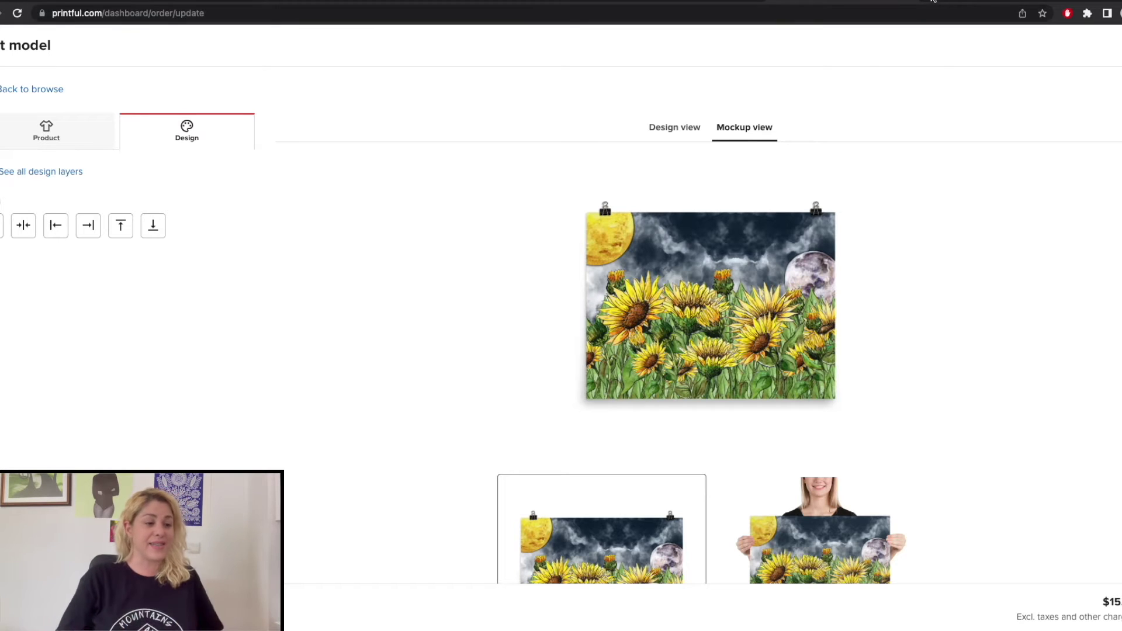
Switch to Zazzle in a new browser tab and open the full catalogue of blank products for creating designs
key(ctrl+t)
text(zazzle)
key(Return)
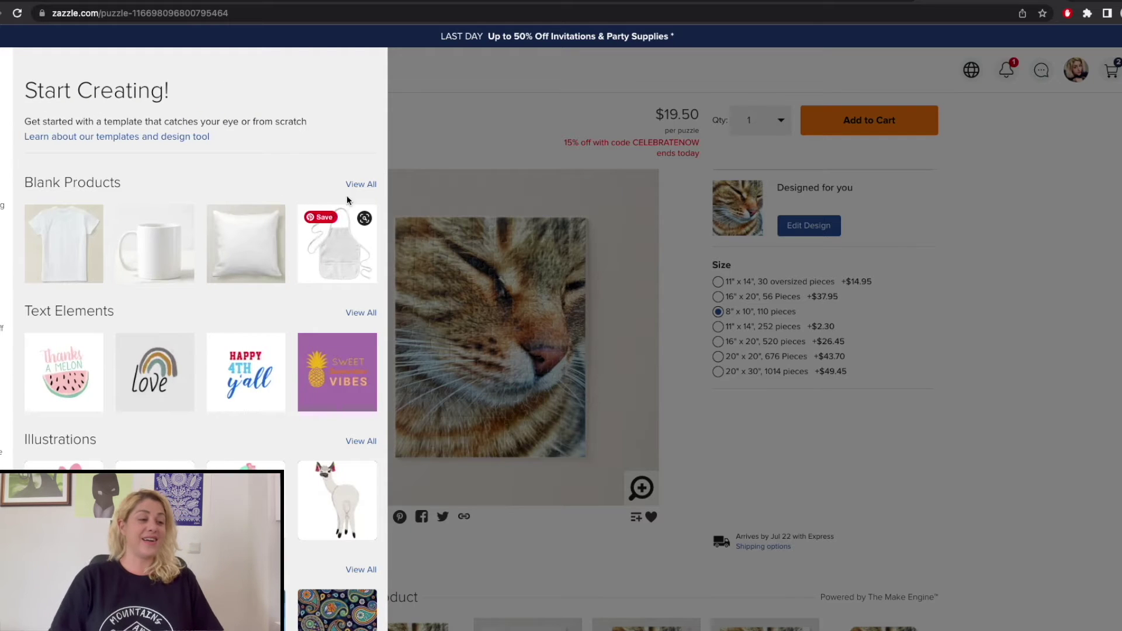
click(358, 186)
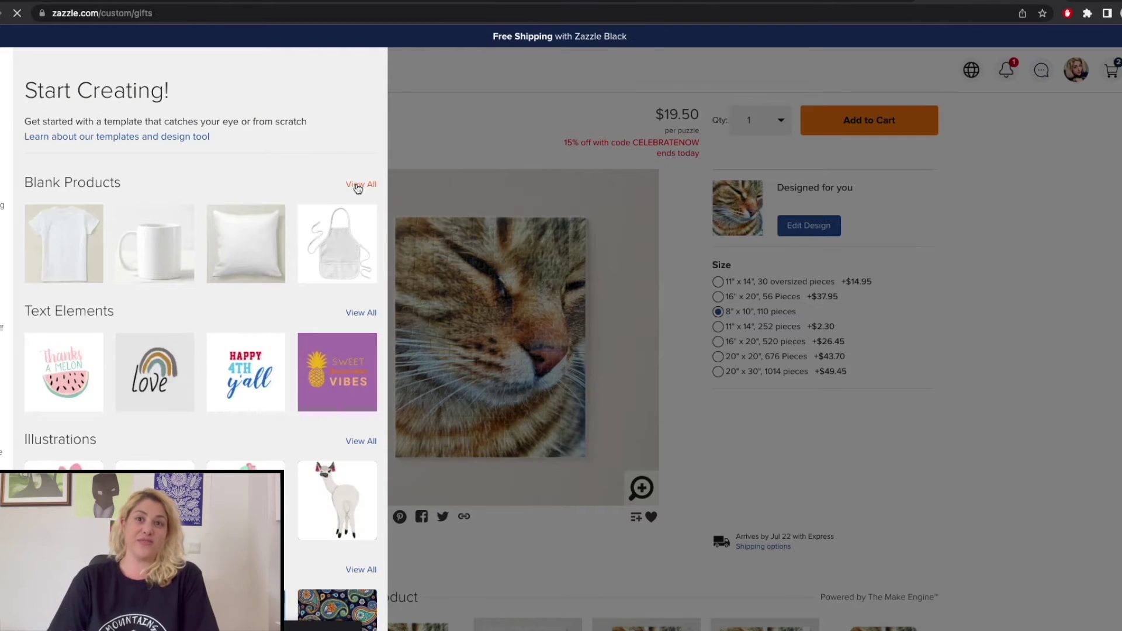
scroll(707, 345, down, 6)
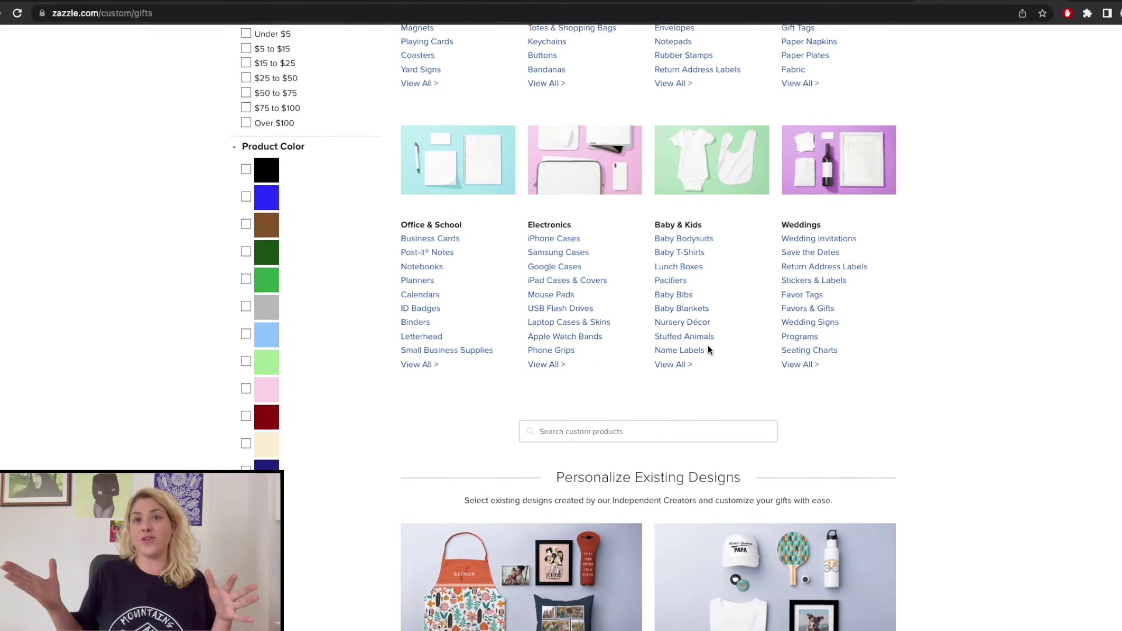
Search the custom products for notebook
click(655, 416)
text(r)
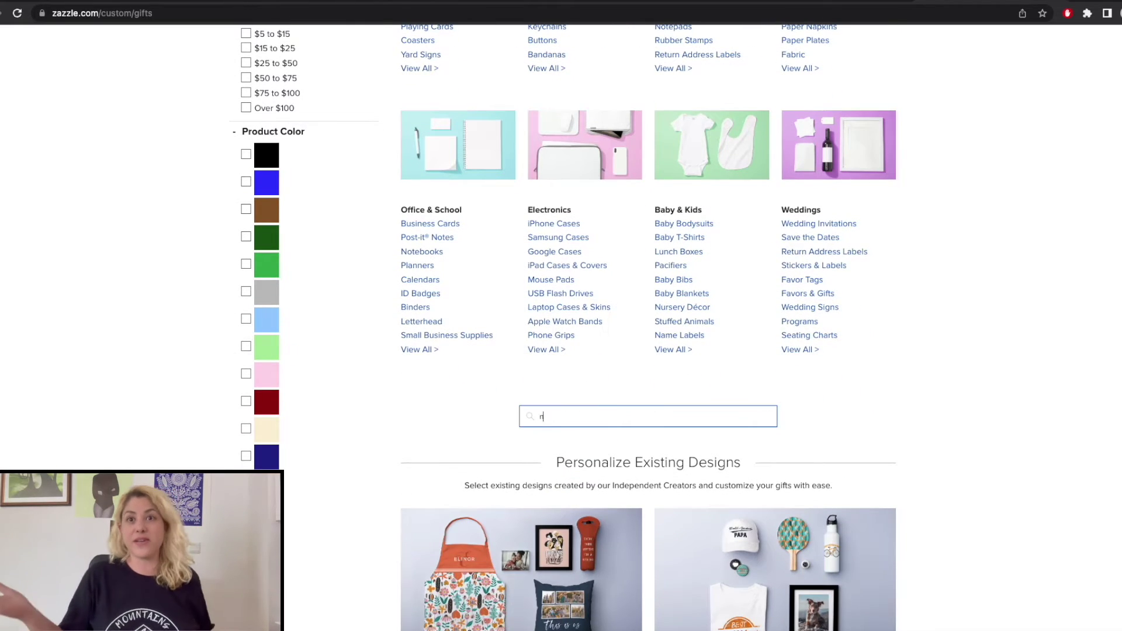
text(otebook)
key(Return)
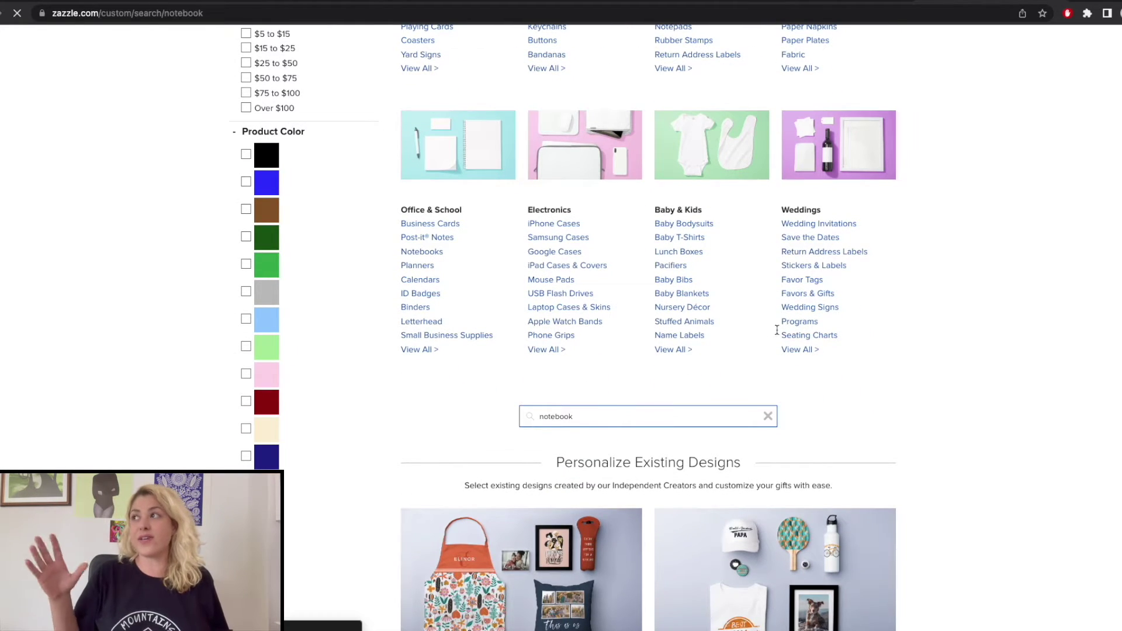
Look through the blank notebooks and open the Custom 5.5" x 8.5" Spiral Notebook and the Spiral Notebook in separate tabs
scroll(669, 299, down, 4)
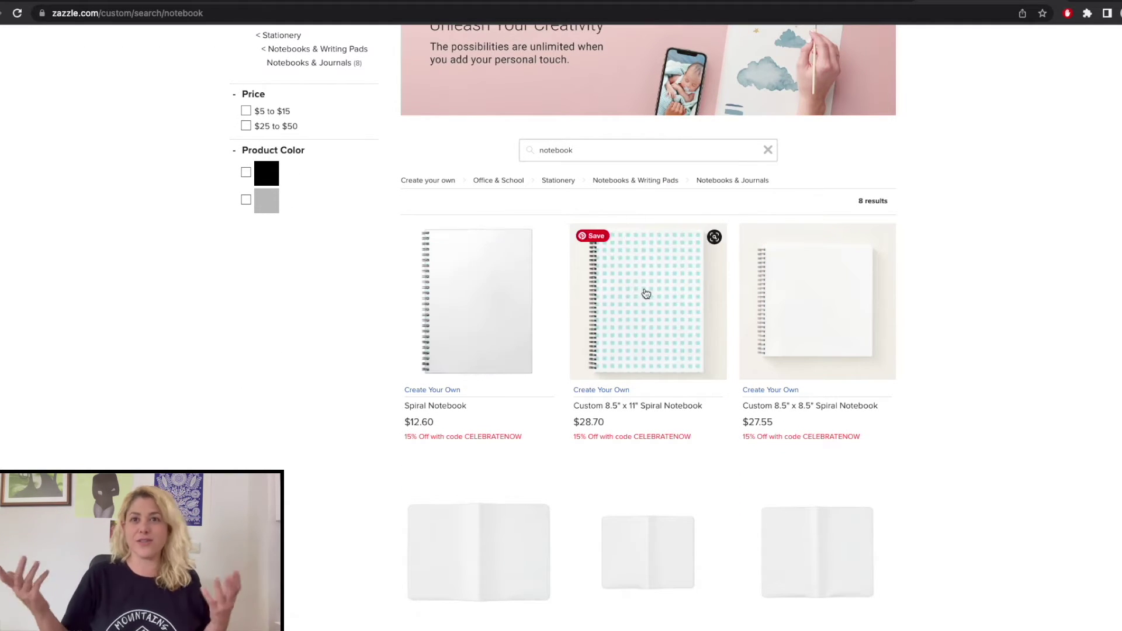
scroll(646, 301, down, 1)
scroll(642, 308, down, 7)
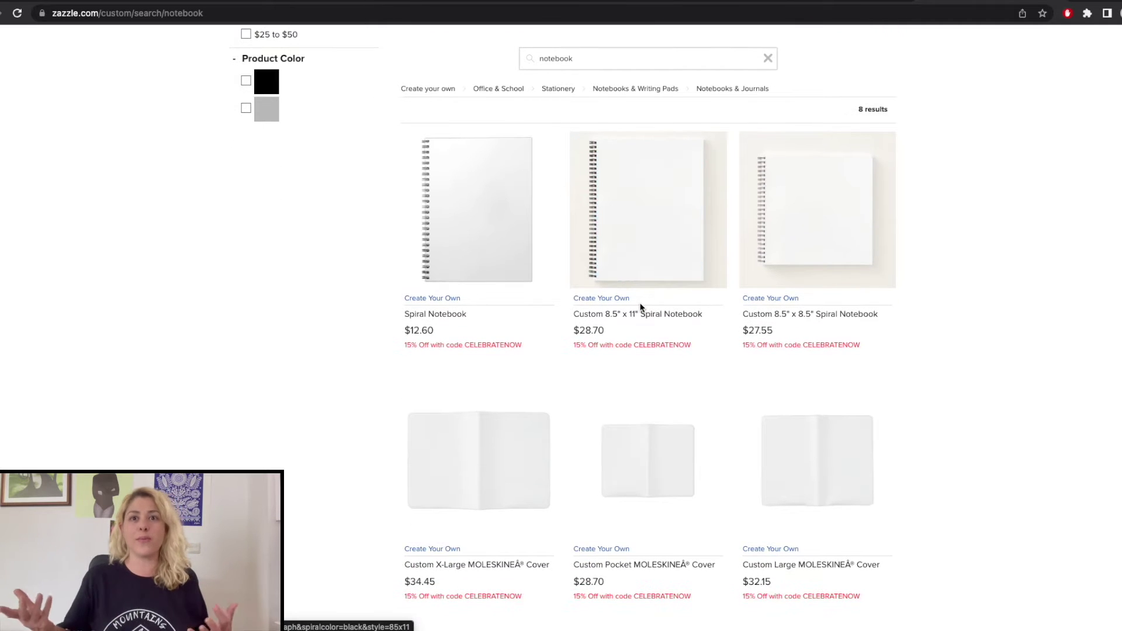
scroll(613, 240, down, 1)
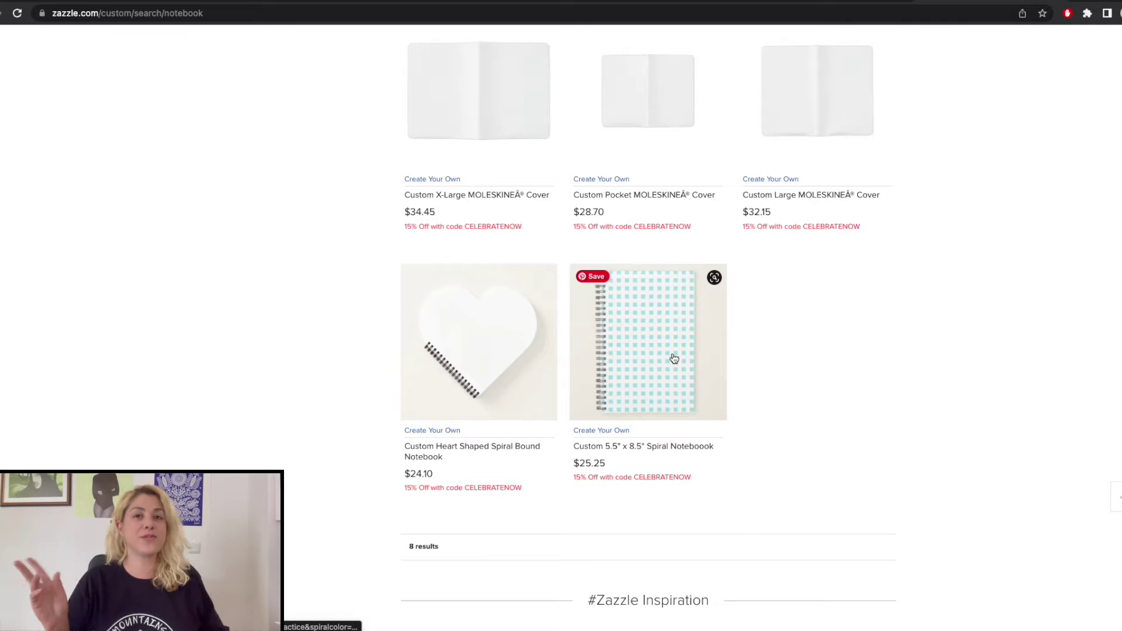
scroll(674, 357, up, 6)
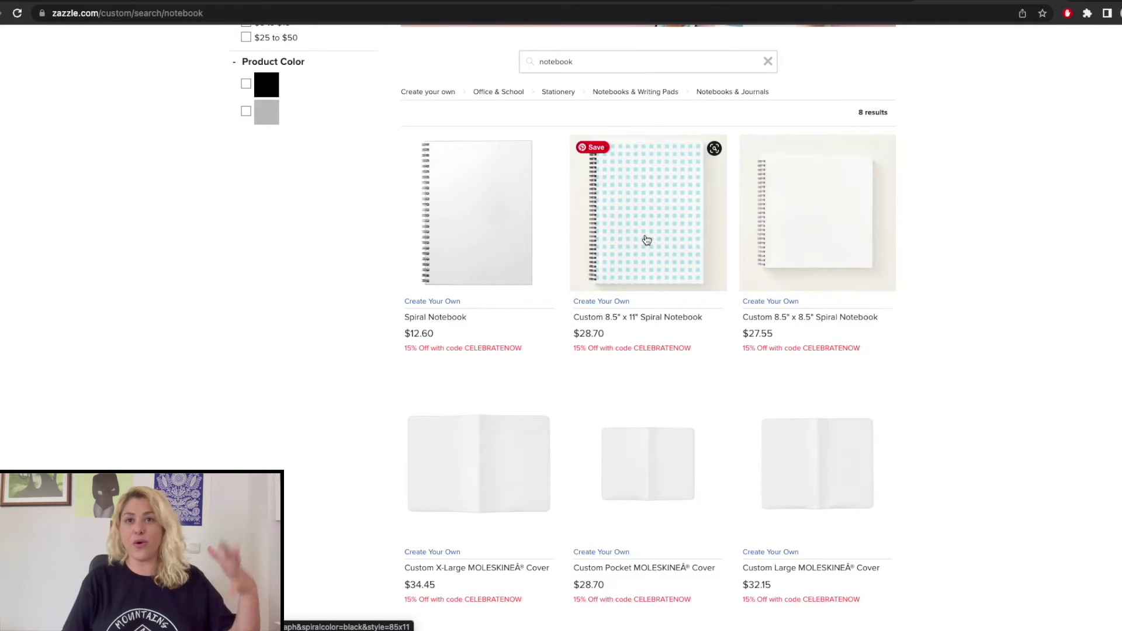
scroll(647, 240, down, 6)
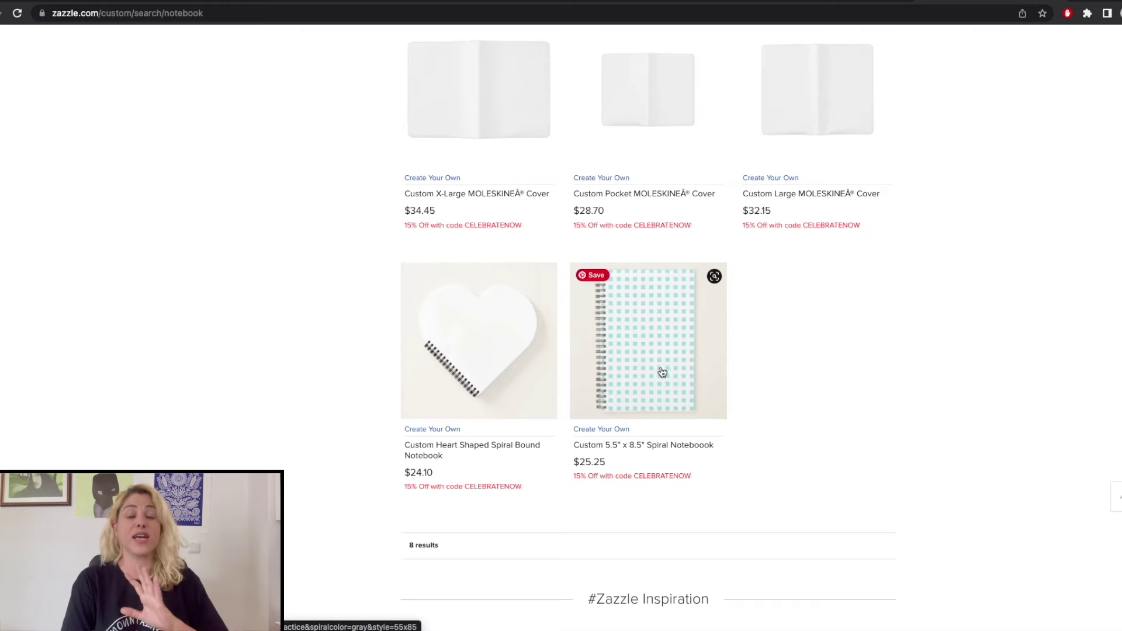
right_click(653, 334)
click(679, 342)
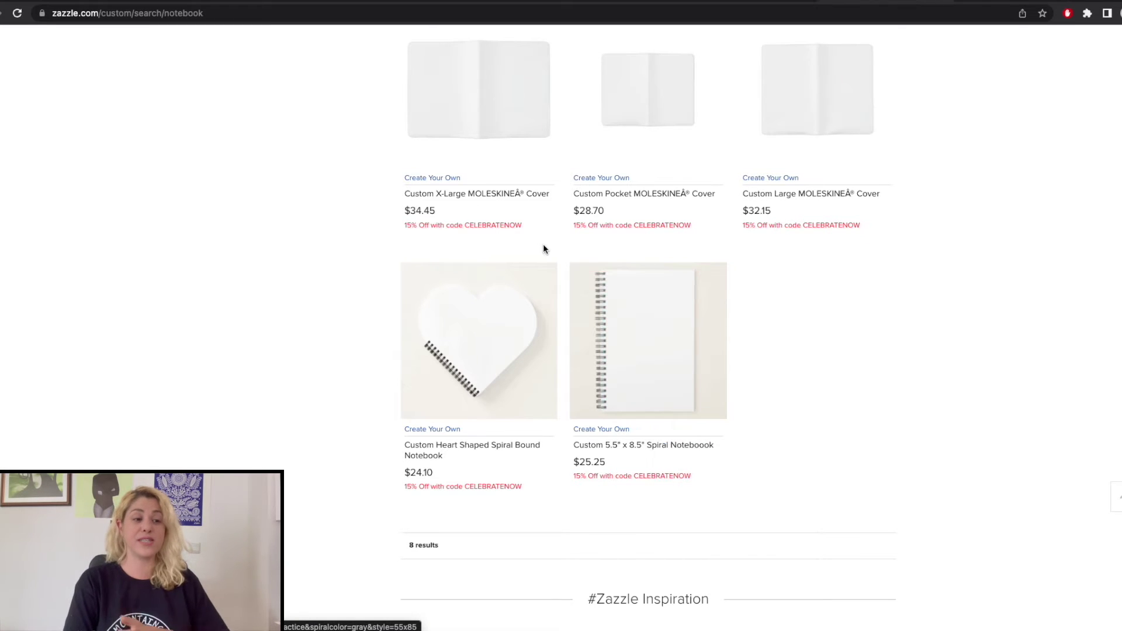
scroll(543, 249, up, 7)
right_click(484, 268)
click(512, 275)
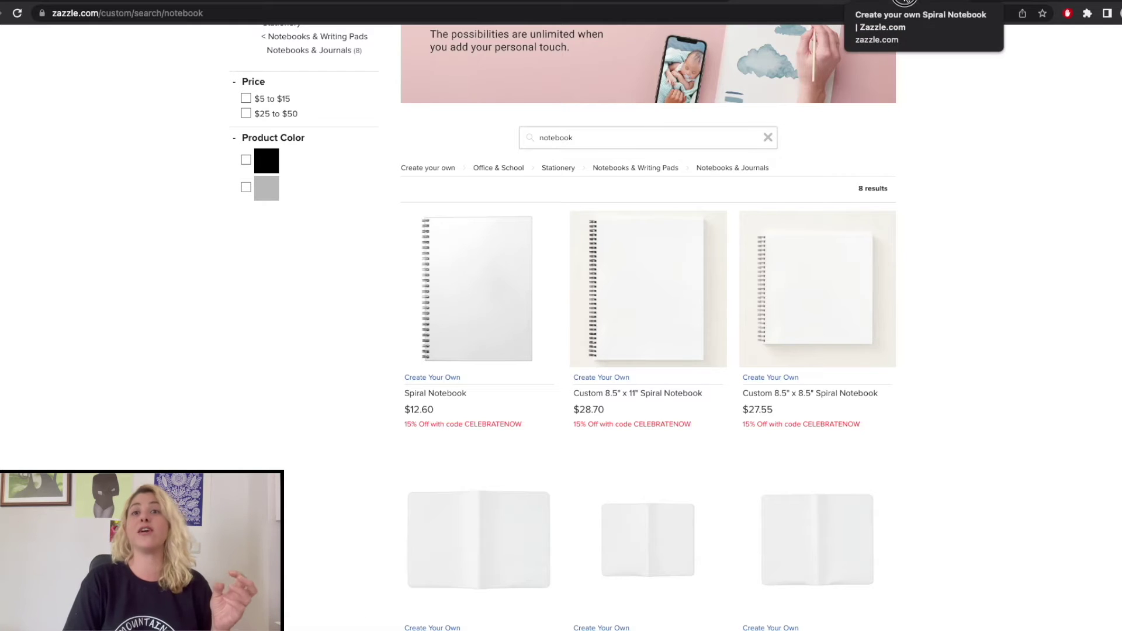
Set the 5.5" x 8.5" spiral notebook to Softcover with Sketch inside paper and view its third product image
click(891, 3)
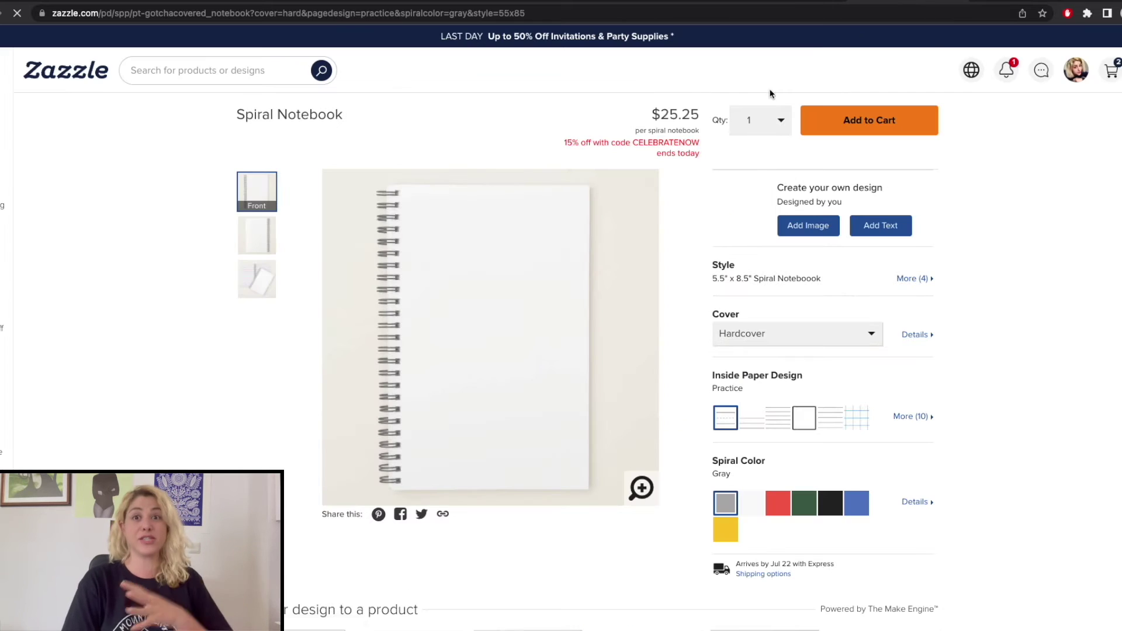
click(769, 336)
click(773, 381)
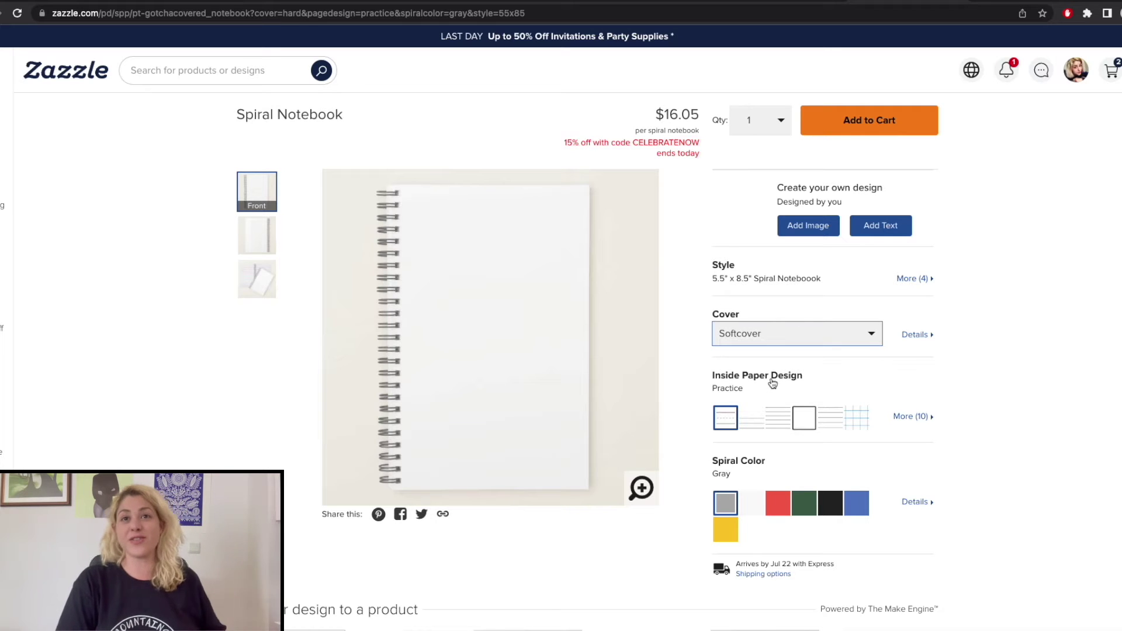
click(808, 426)
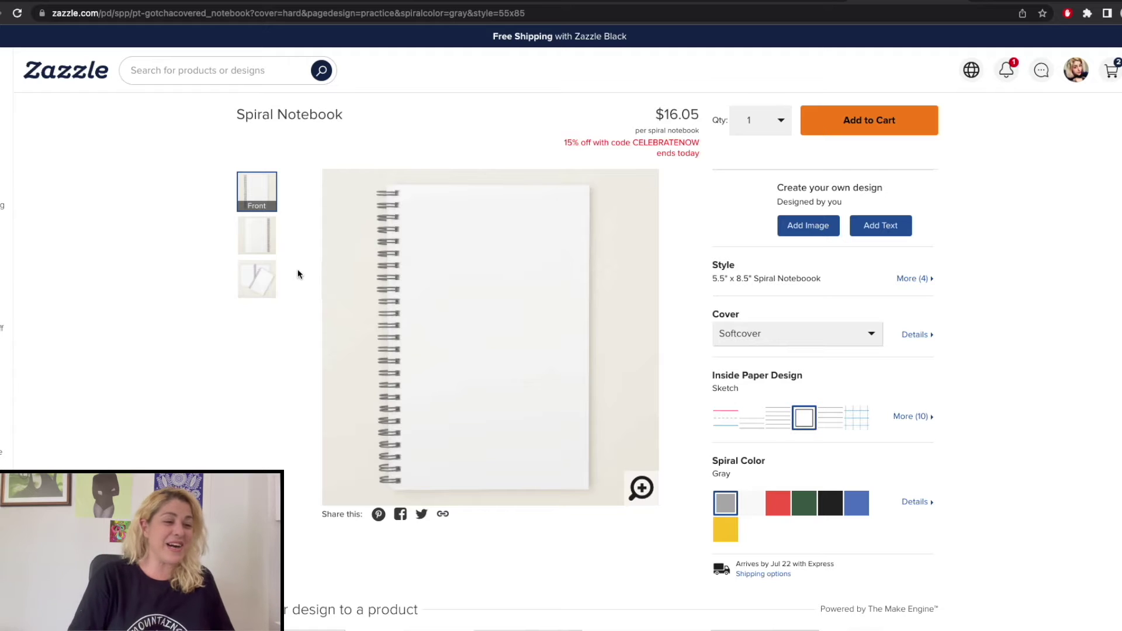
click(258, 284)
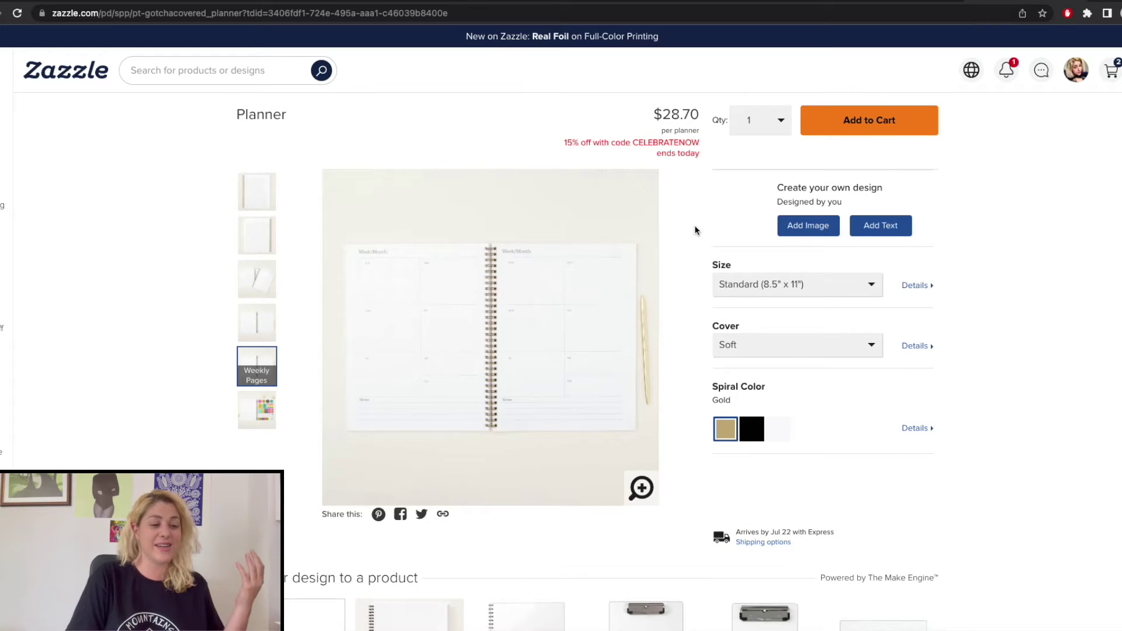
Add the image Untitled design (17).png to the planner and enlarge it to fill the front cover with the moon side
click(805, 225)
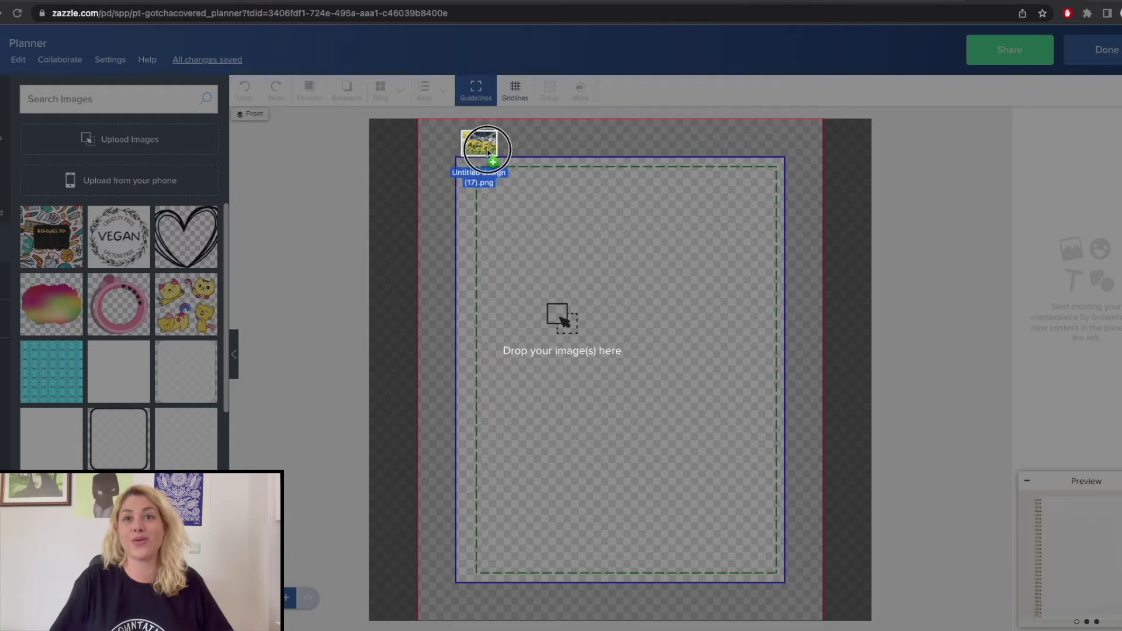
drag(476, 151, 141, 348)
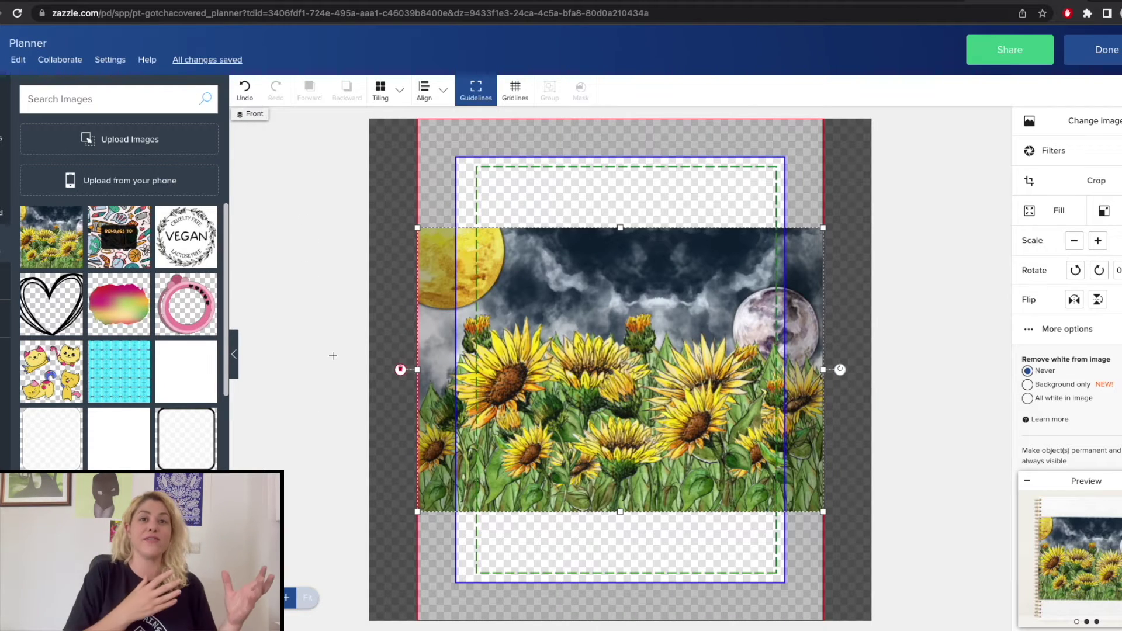
drag(235, 145, 243, 152)
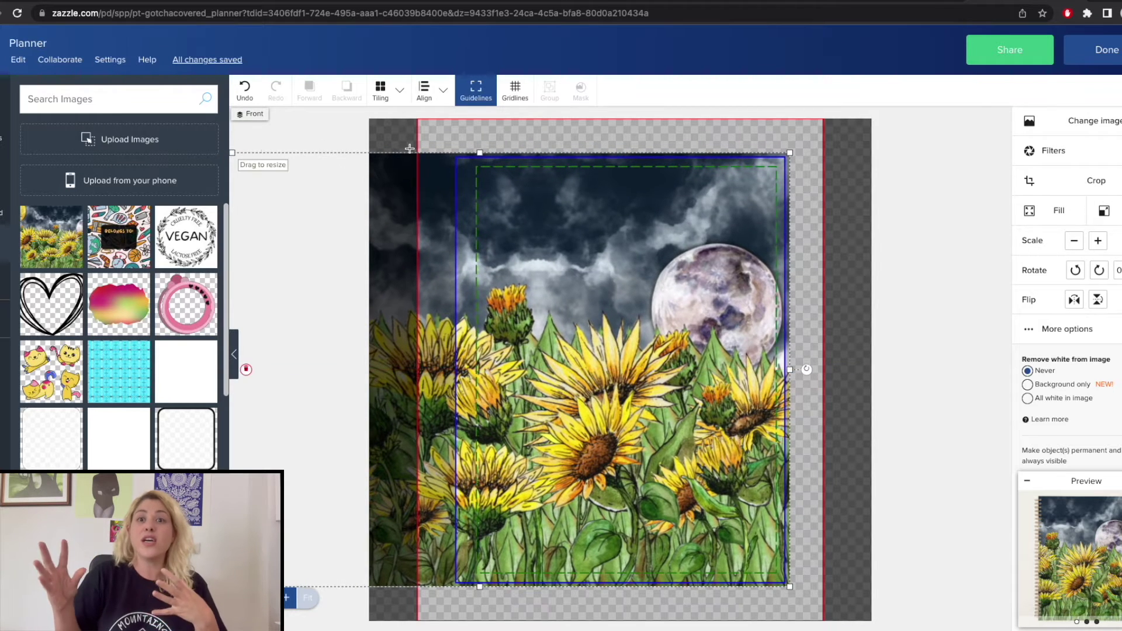
key(ctrl+z)
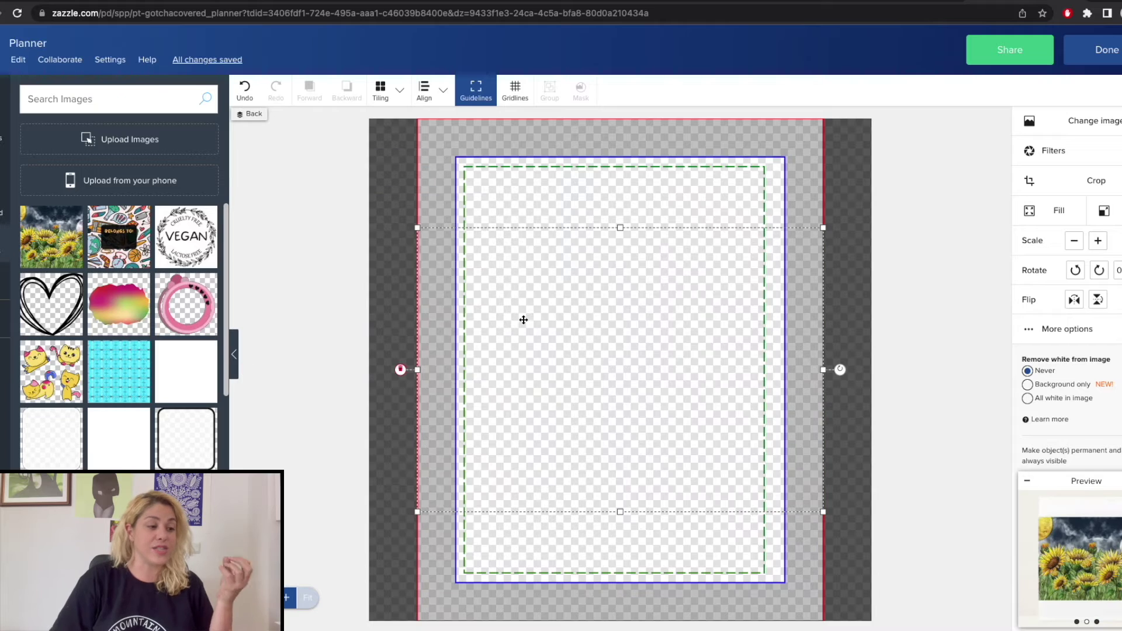
Enlarge the sunflower image to the full height of the planner's back cover and align its sun side with the left edge
drag(829, 228, 929, 154)
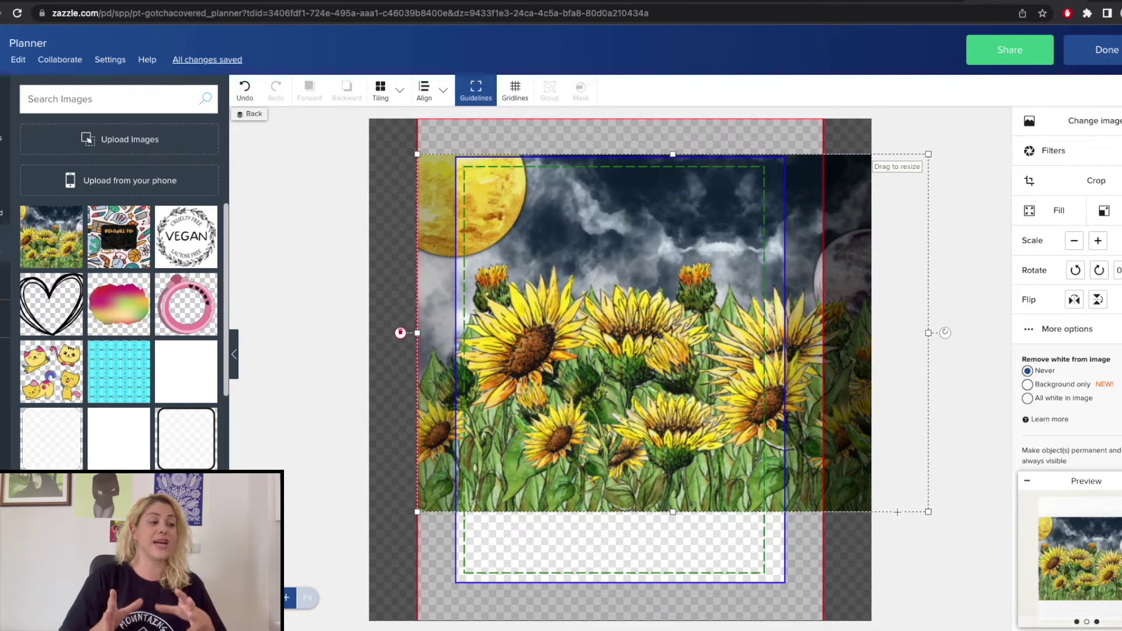
drag(929, 512, 1023, 581)
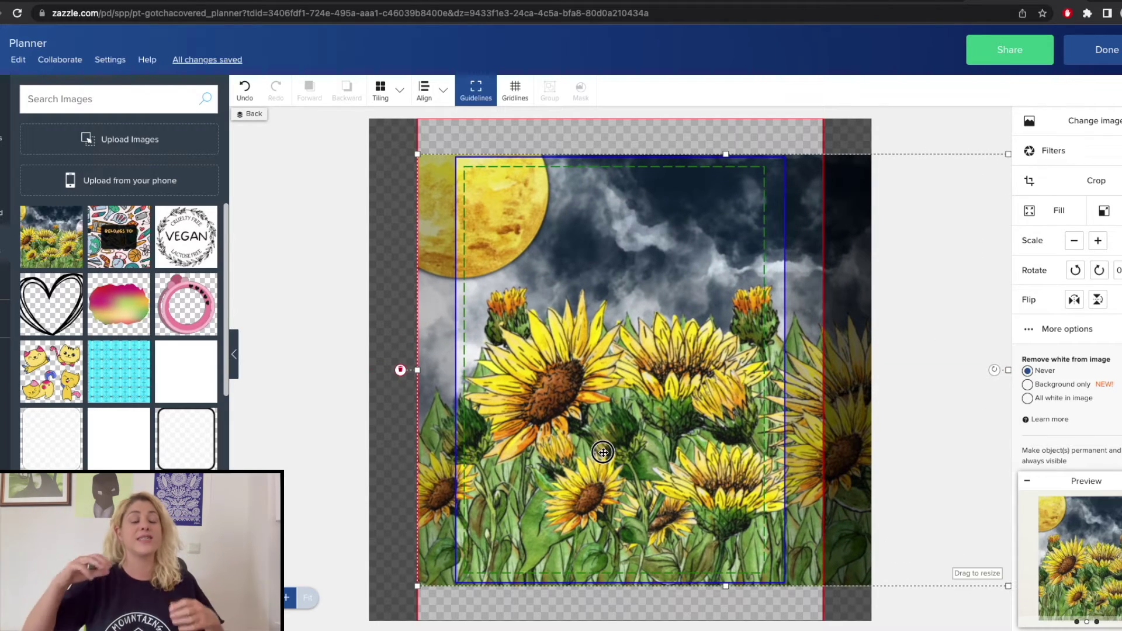
drag(601, 453, 641, 453)
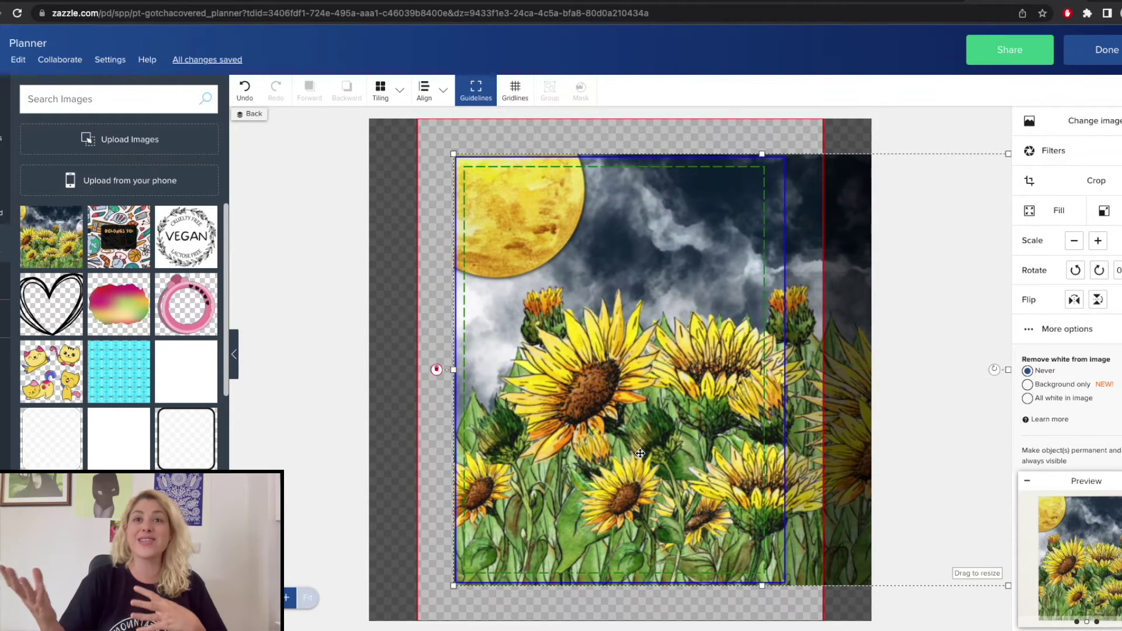
Preview the planner's front and back covers at large size, and show the planner's product information and options
click(1094, 573)
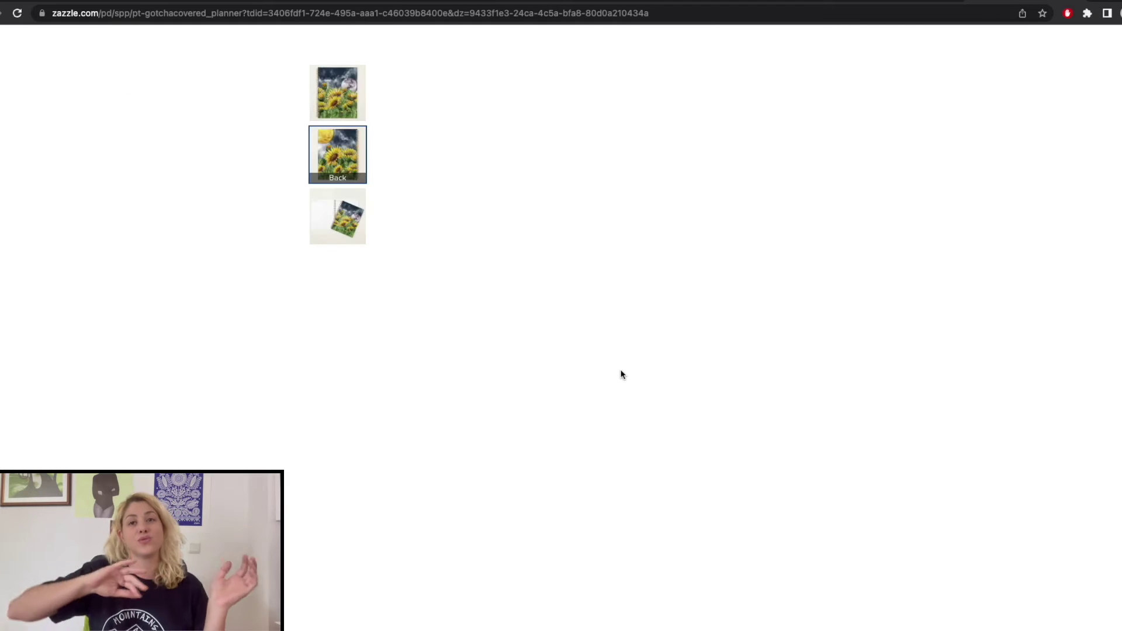
click(336, 102)
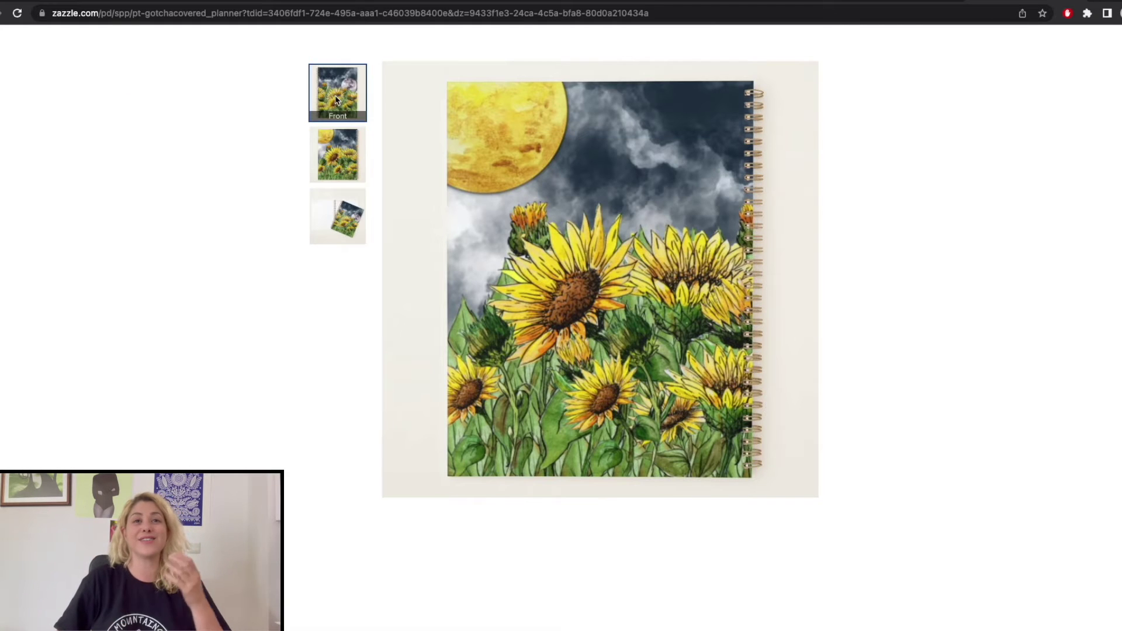
click(343, 146)
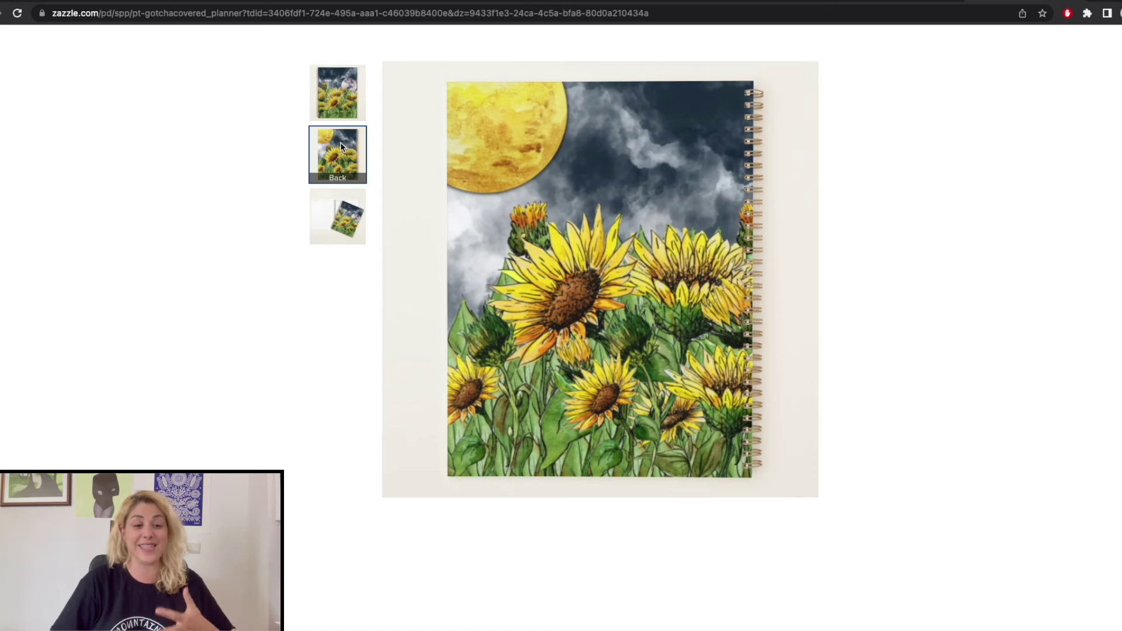
click(343, 102)
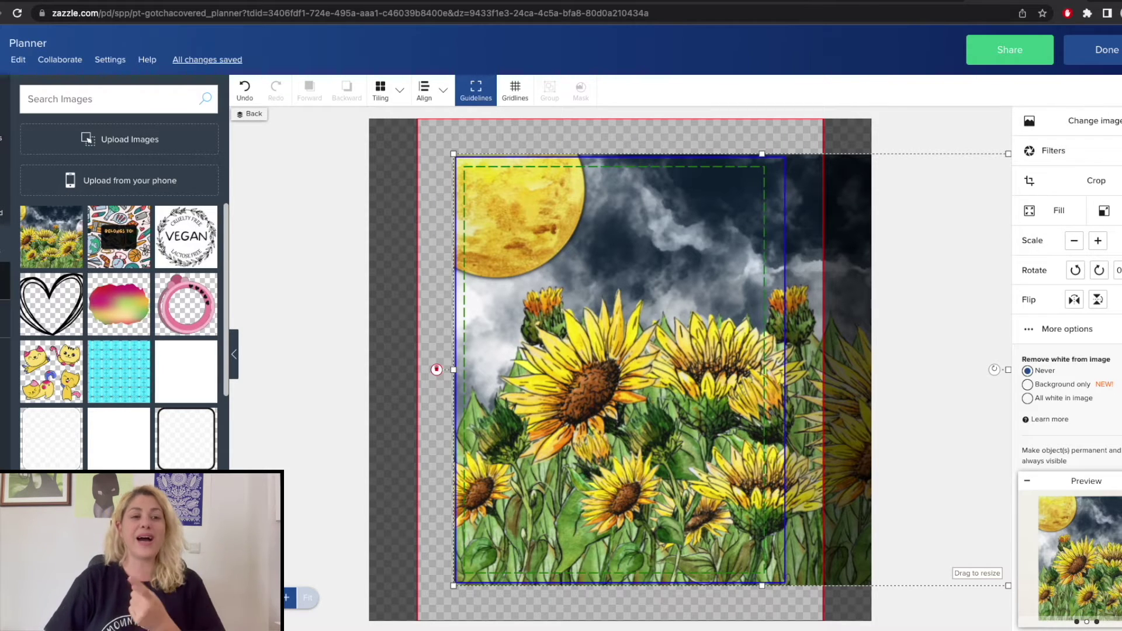
click(4, 282)
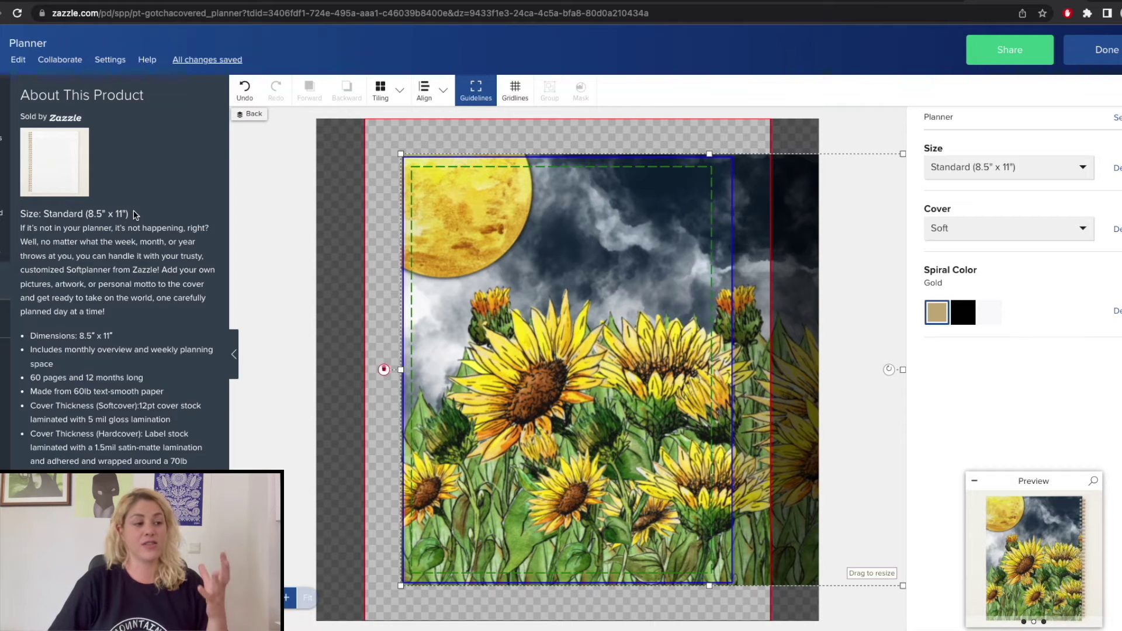
Switch to Canva and create a new custom-size design of 2550 x 3300 px for the 8.5" x 11" planner cover
drag(135, 216, 78, 212)
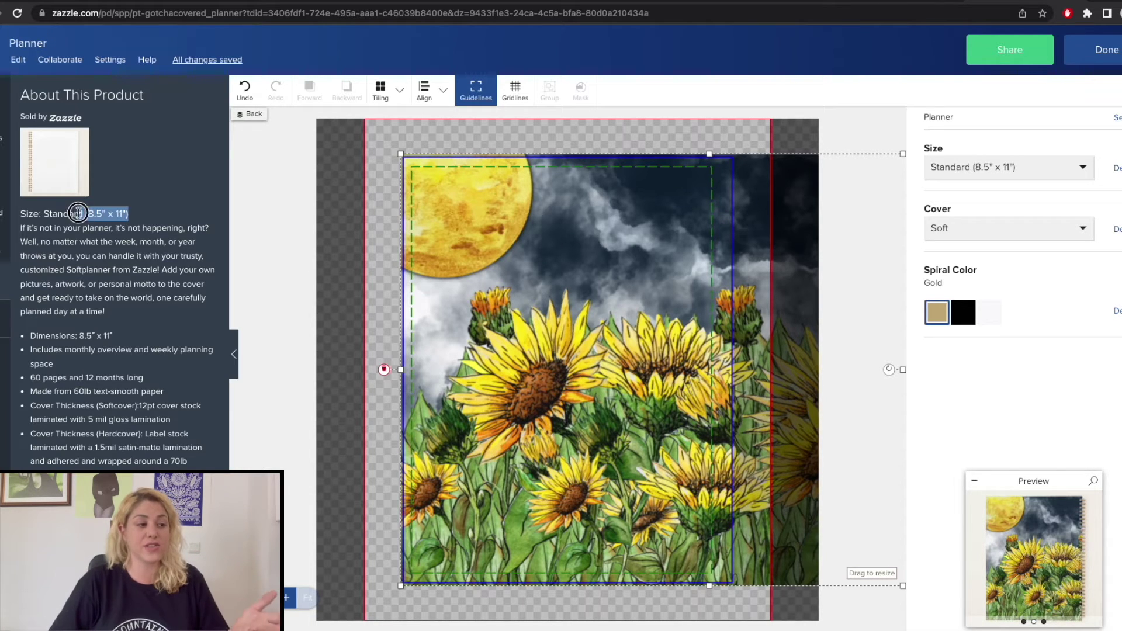
click(210, 2)
scroll(982, 127, up, 3)
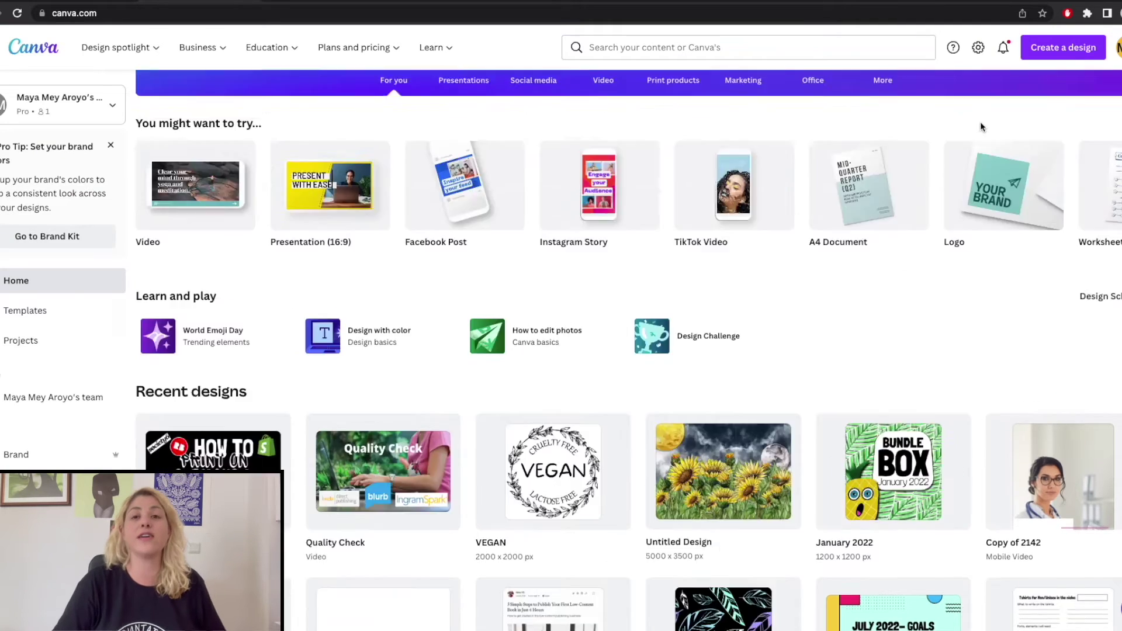
scroll(982, 127, up, 3)
click(1063, 47)
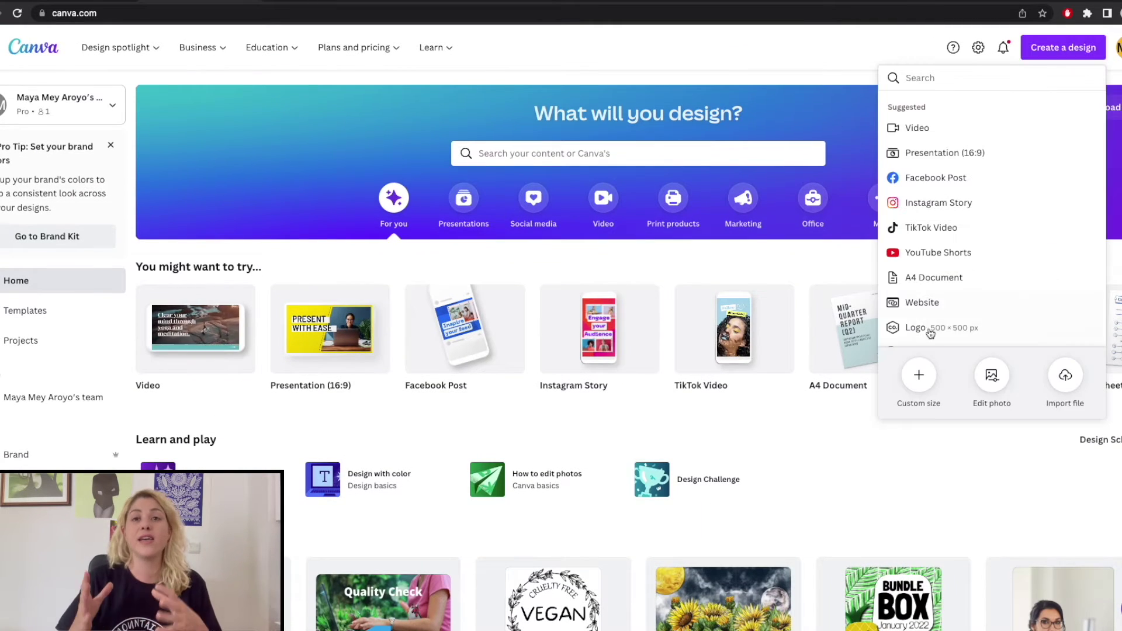
click(919, 375)
click(905, 130)
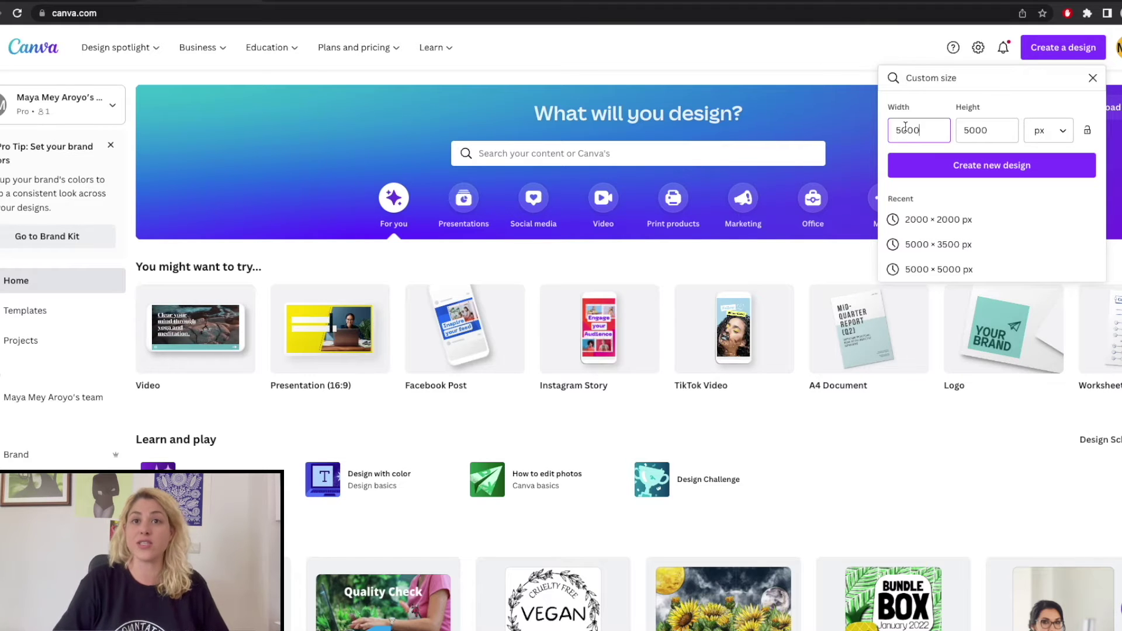
double_click(906, 130)
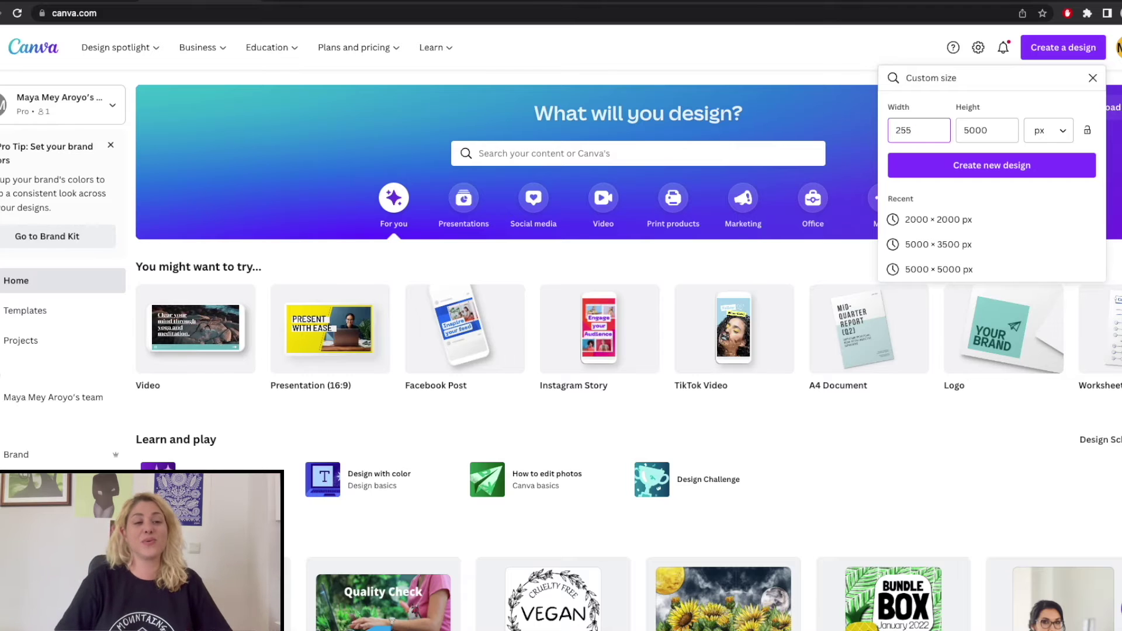
click(976, 132)
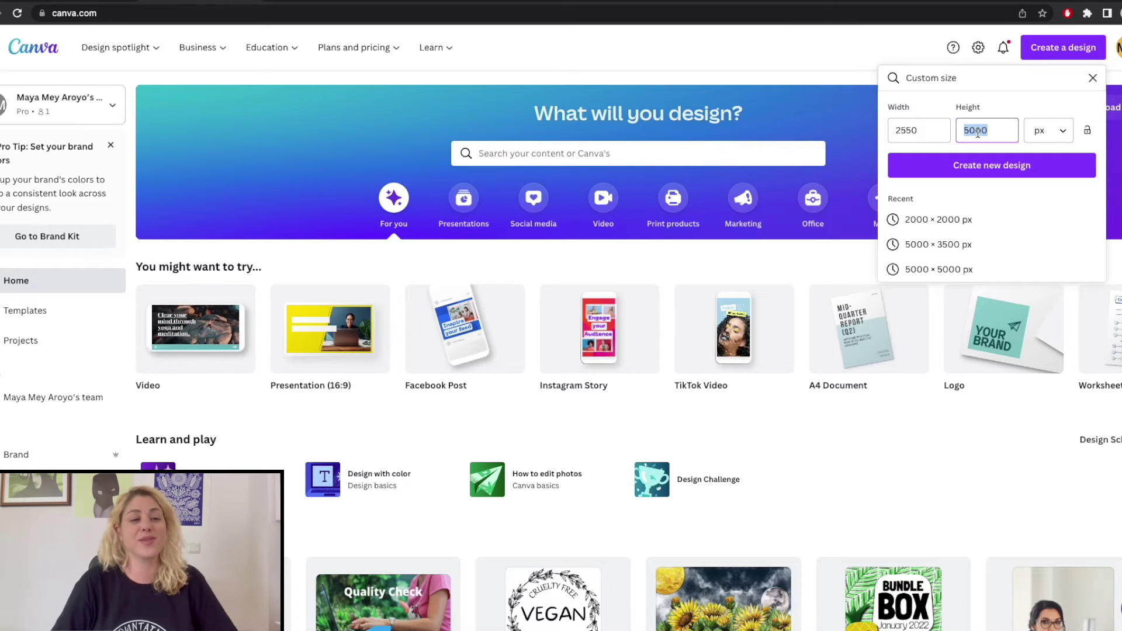
text(3300)
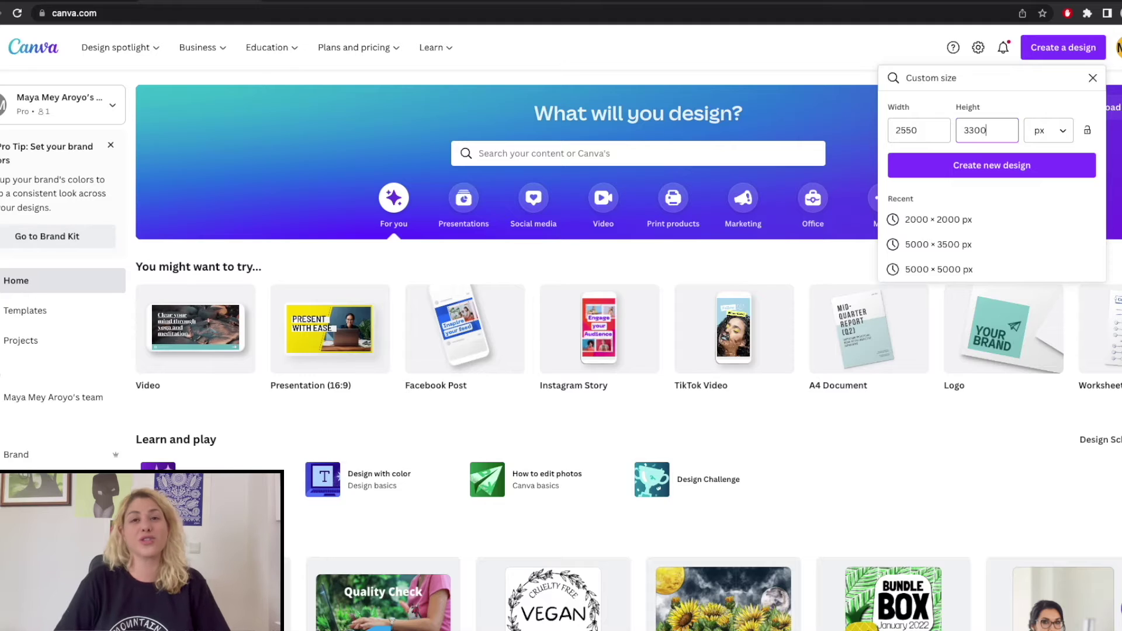
click(985, 174)
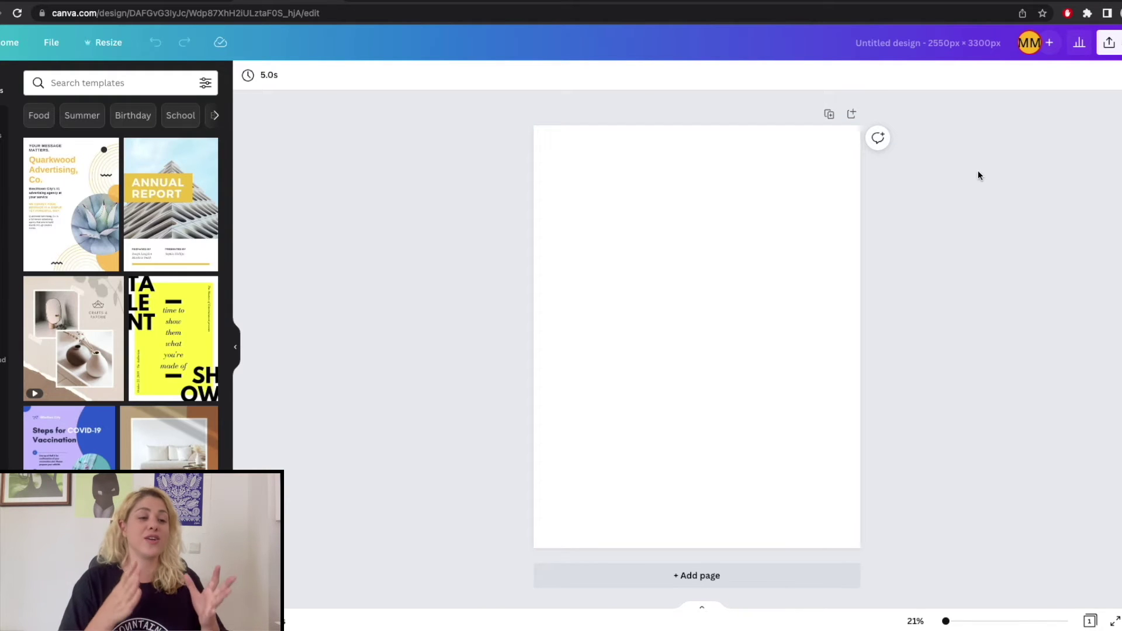
Copy all elements of the 5000 x 3500 px sunflower illustration and paste them into the new 2550 x 3300 px design
click(405, 2)
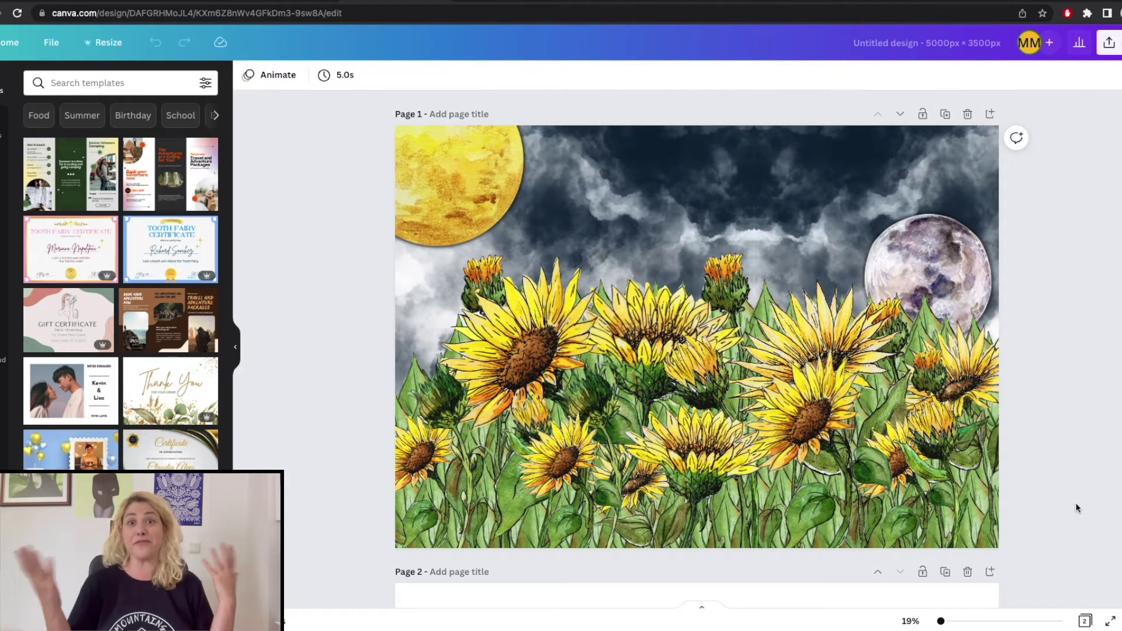
drag(1072, 542, 381, 179)
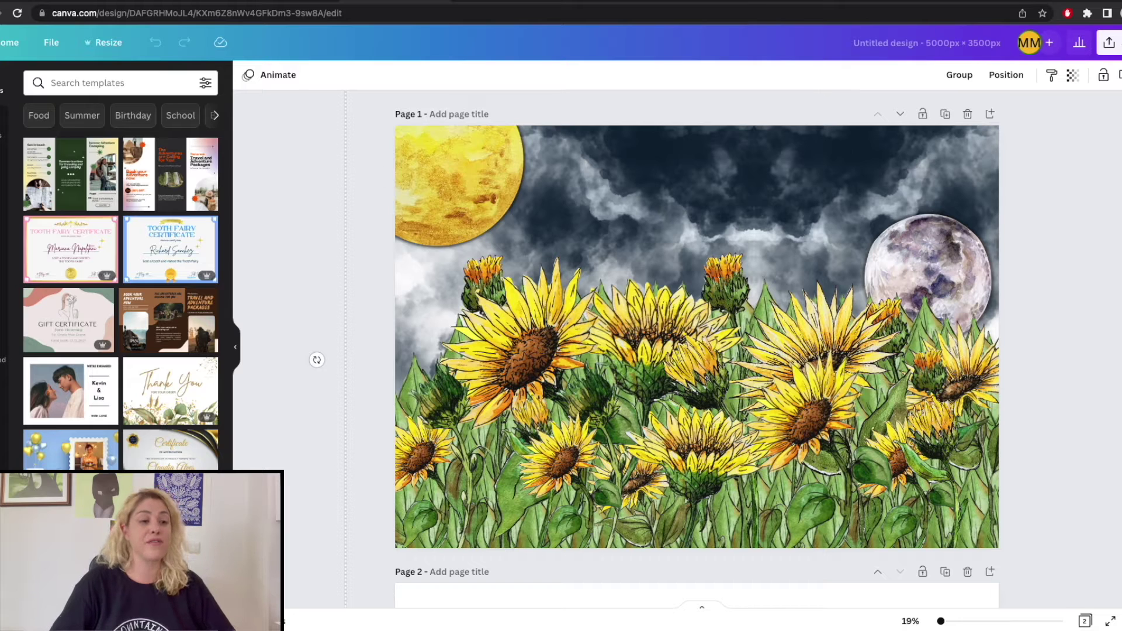
click(357, 2)
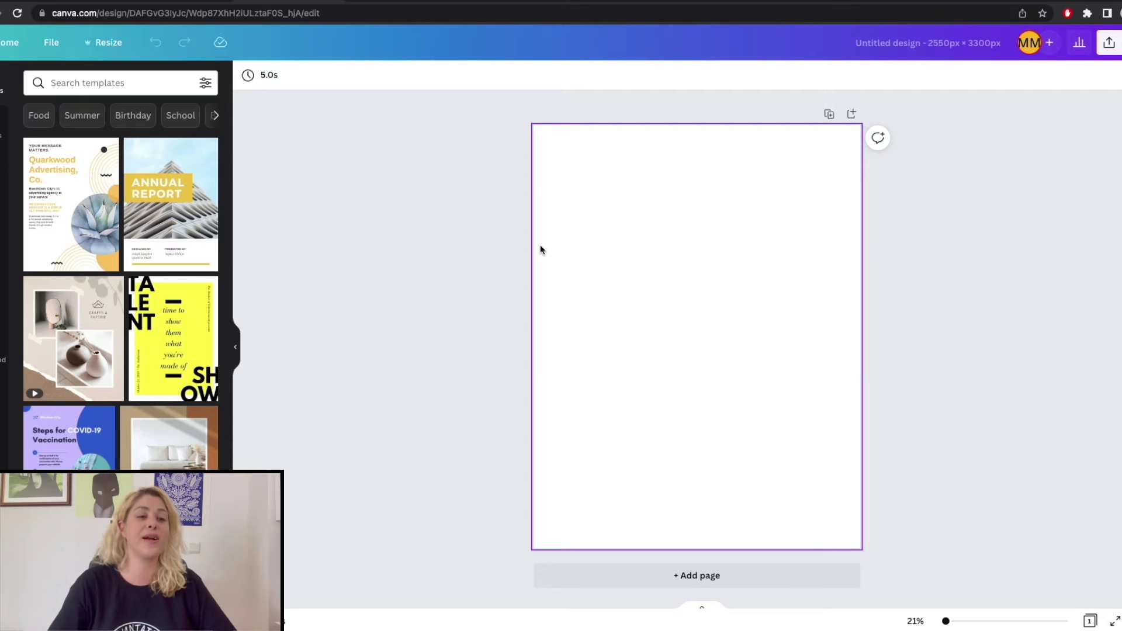
key(ctrl+v)
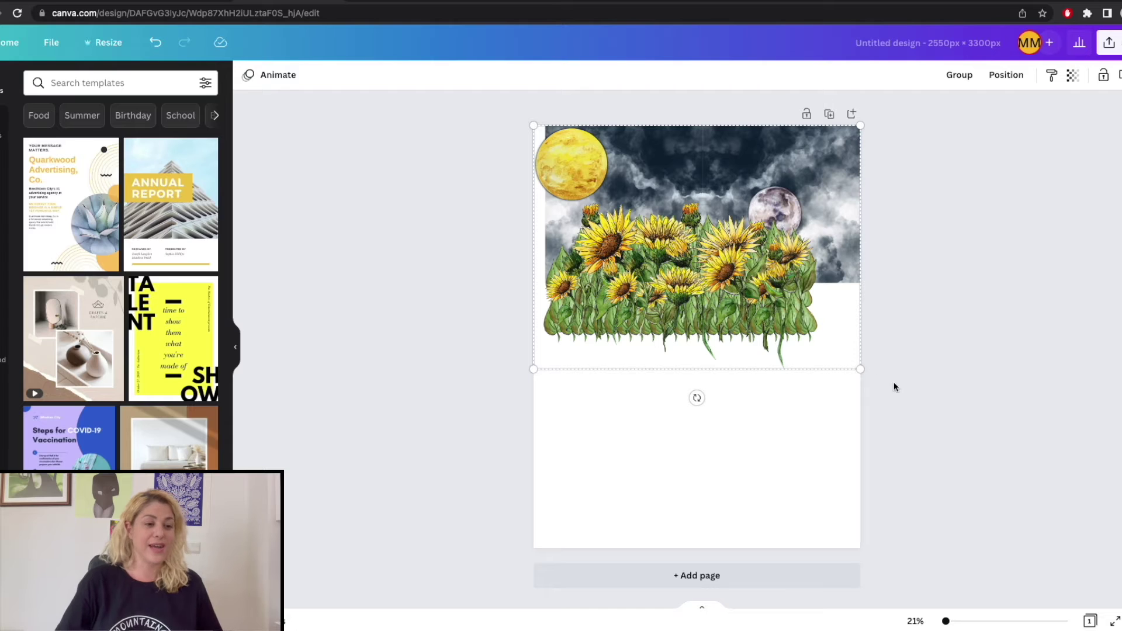
click(932, 362)
Separate the grouped cloud background from the sunflowers, add a second page and move the clouds to the top of that page
double_click(760, 163)
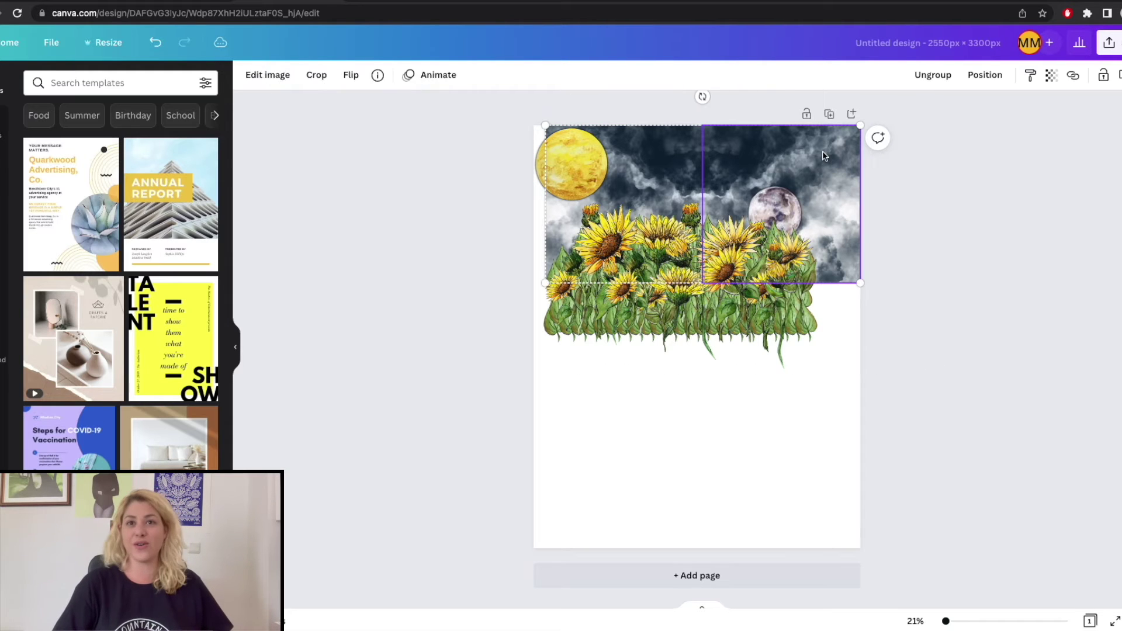
click(743, 177)
drag(744, 177, 731, 401)
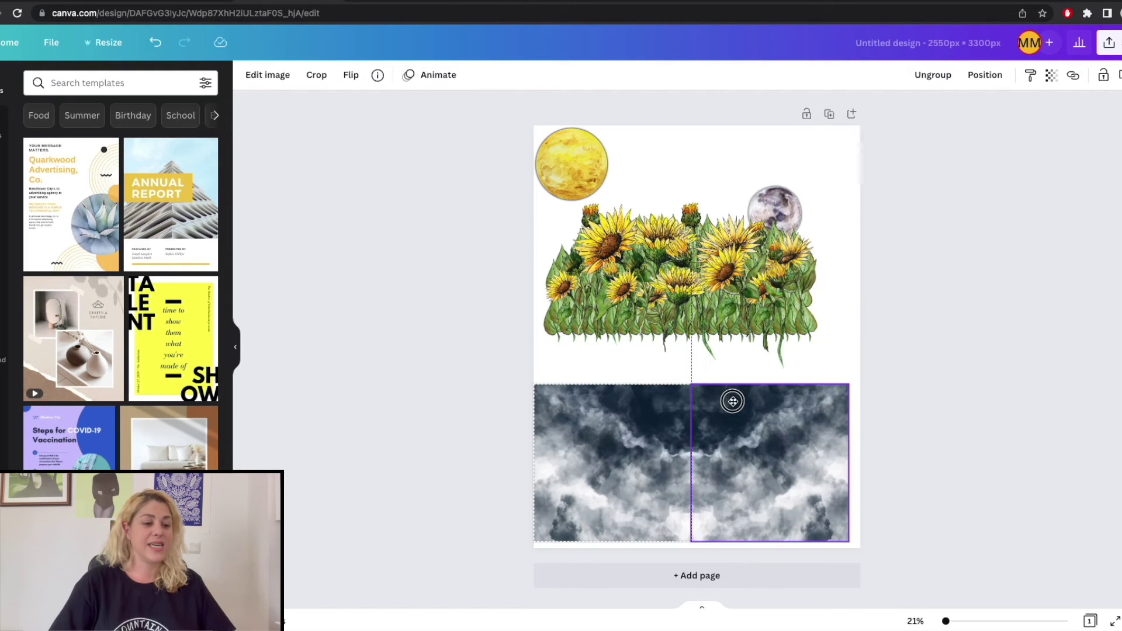
click(712, 574)
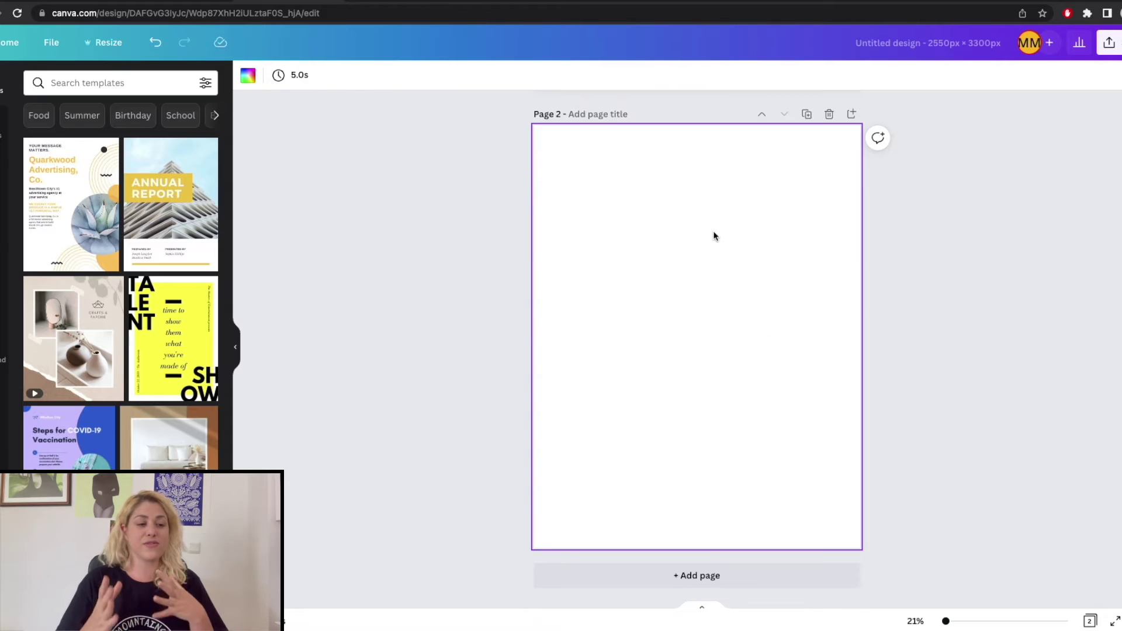
scroll(713, 228, up, 3)
click(711, 151)
drag(711, 151, 713, 348)
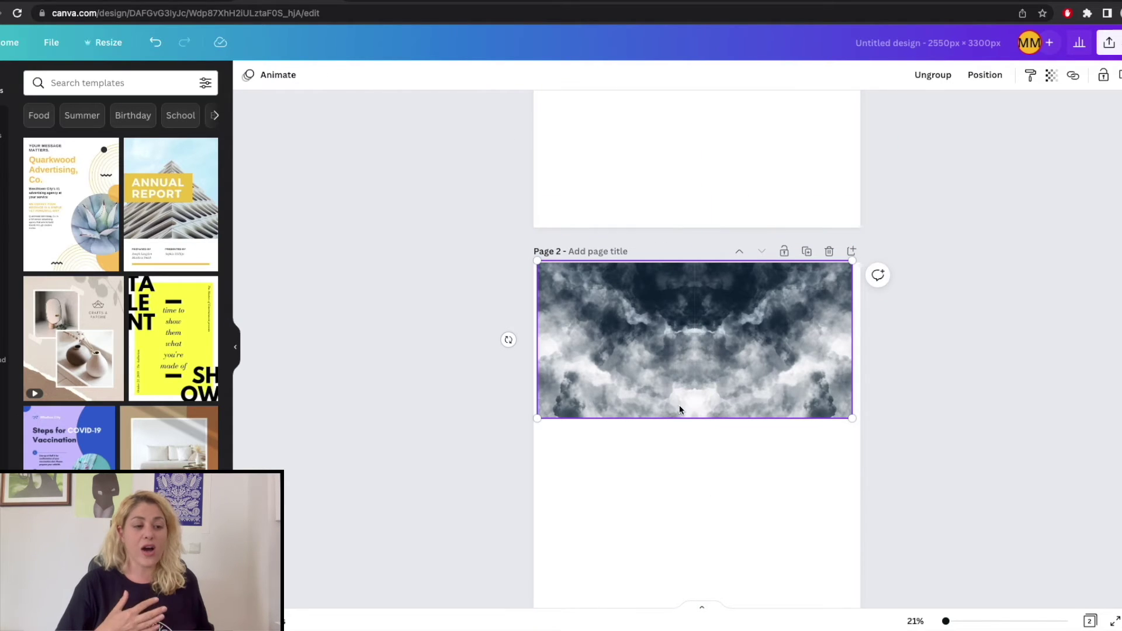
Enlarge the cloud background past the page's width and centre it so it covers about the upper 60% of page 2
drag(536, 419, 345, 514)
click(615, 400)
drag(615, 401, 680, 396)
click(960, 402)
mouse_move(949, 618)
mouse_down()
mouse_move(977, 619)
mouse_move(930, 623)
mouse_up()
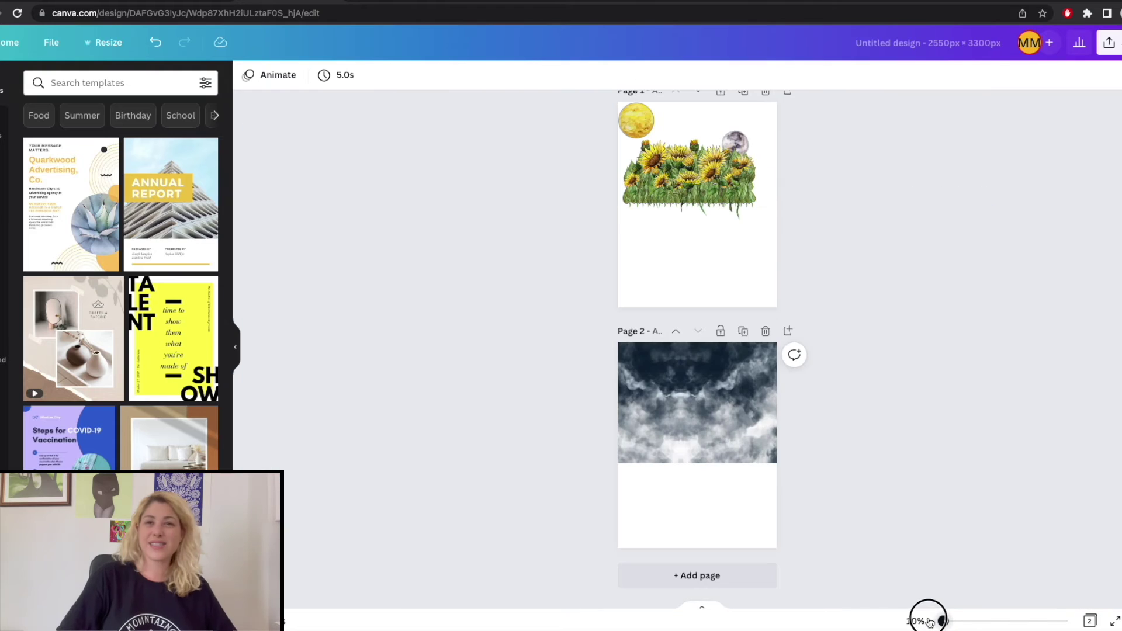
click(759, 445)
drag(806, 463, 843, 483)
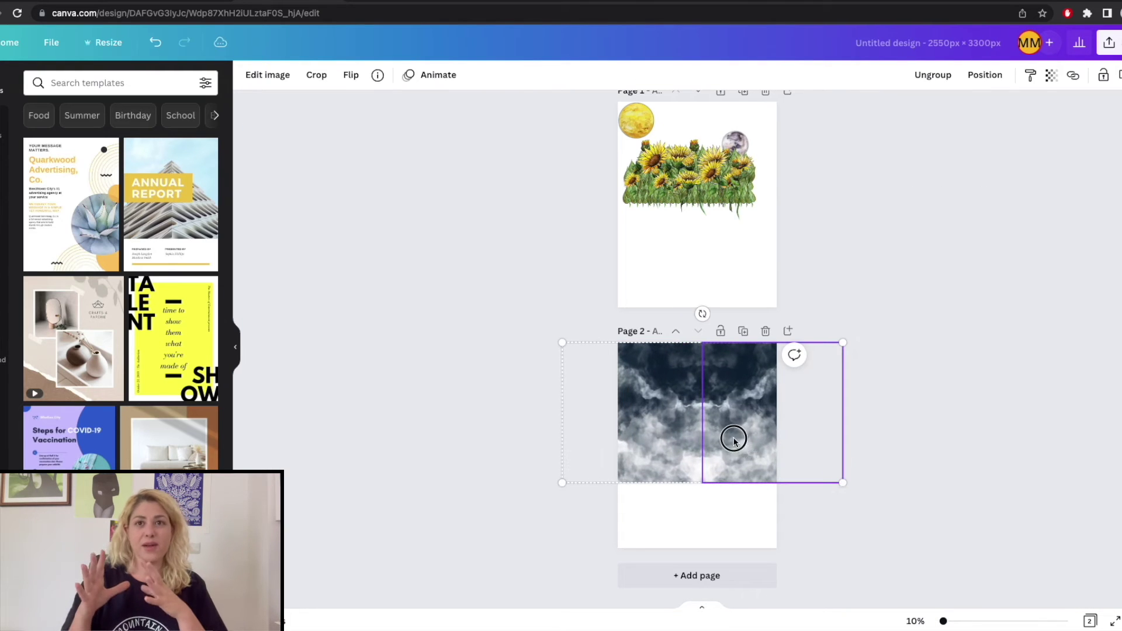
click(887, 296)
scroll(778, 298, up, 1)
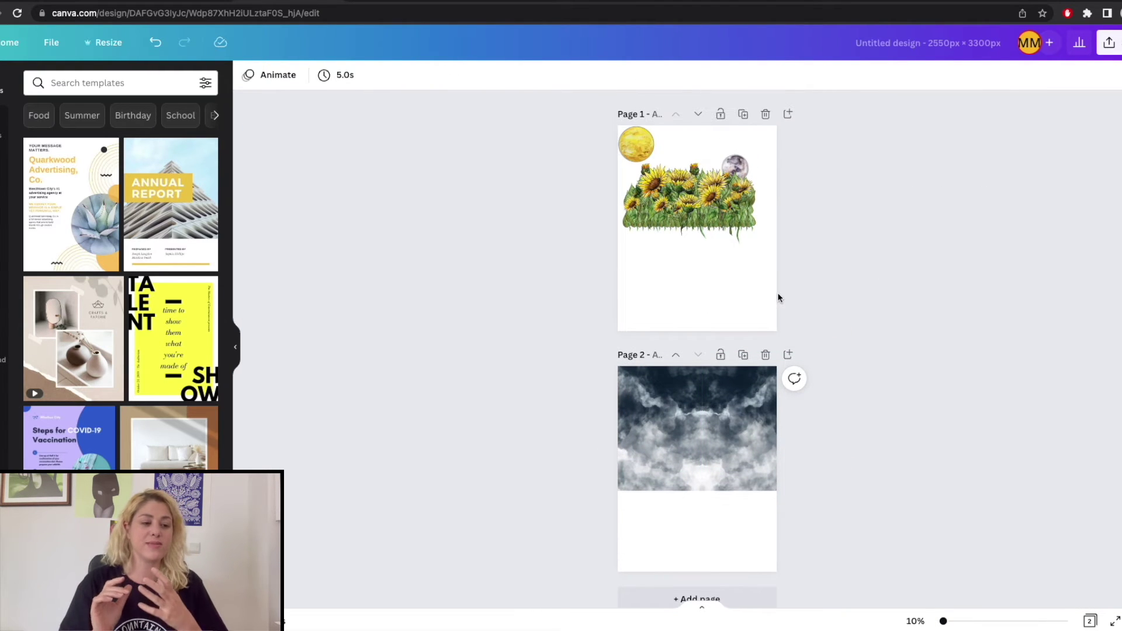
Move the moon and the sun on page 1 up, clear of the sunflowers
click(959, 620)
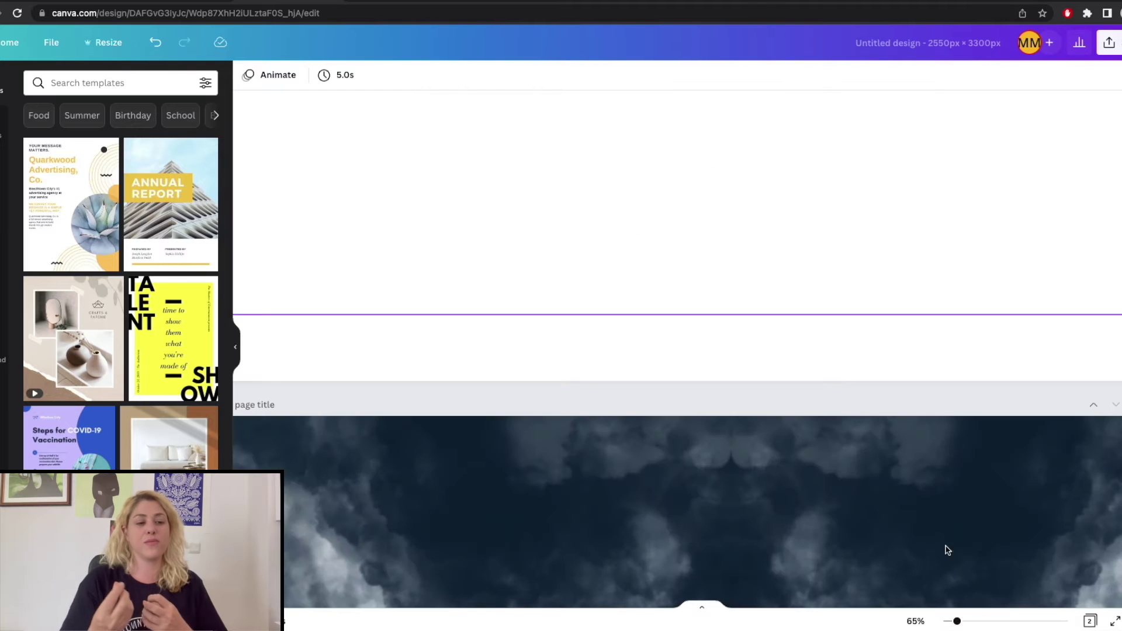
drag(954, 619, 950, 621)
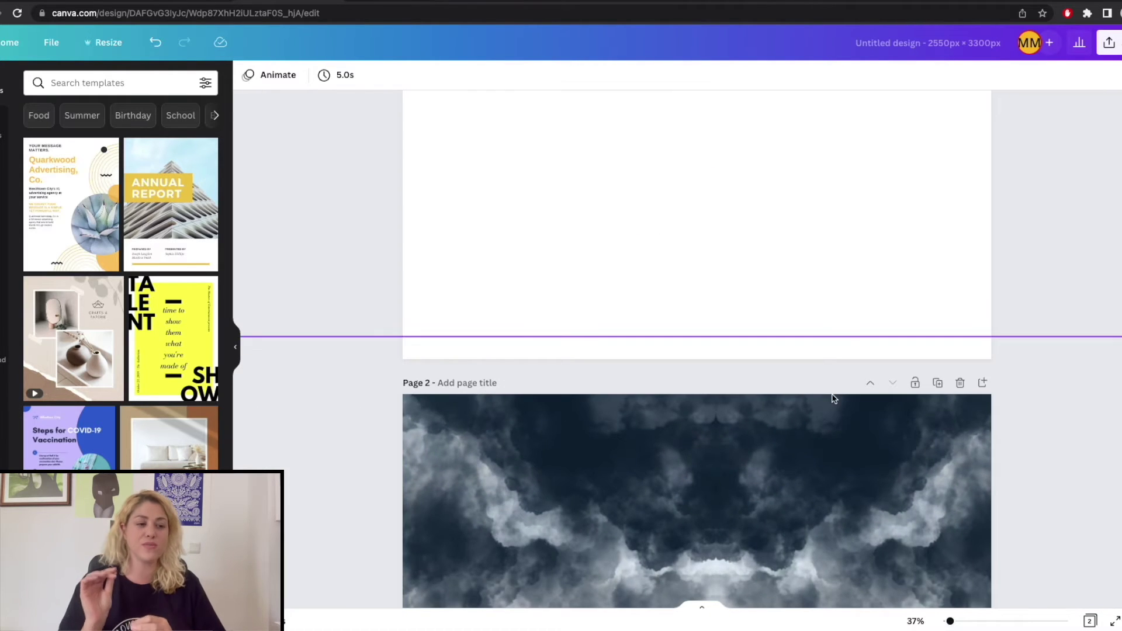
scroll(814, 351, up, 5)
scroll(798, 298, up, 2)
drag(808, 256, 849, 162)
drag(482, 183, 481, 156)
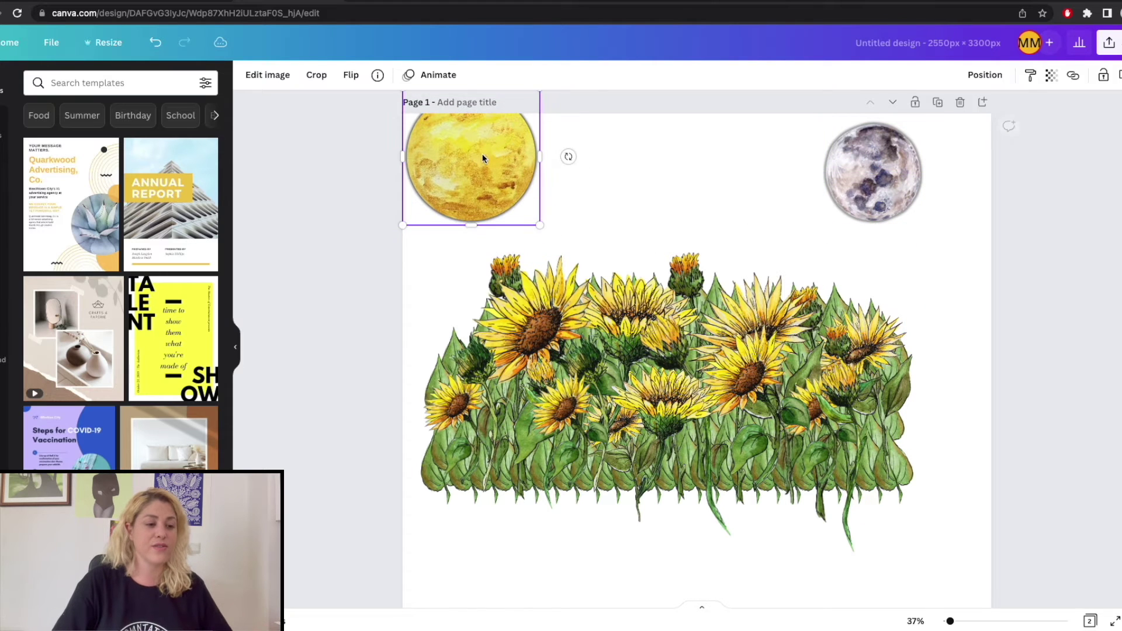
click(978, 367)
Group all the sunflowers and leaves on page 1 and transfer the group onto the clouds on page 2
drag(974, 556, 373, 288)
click(959, 76)
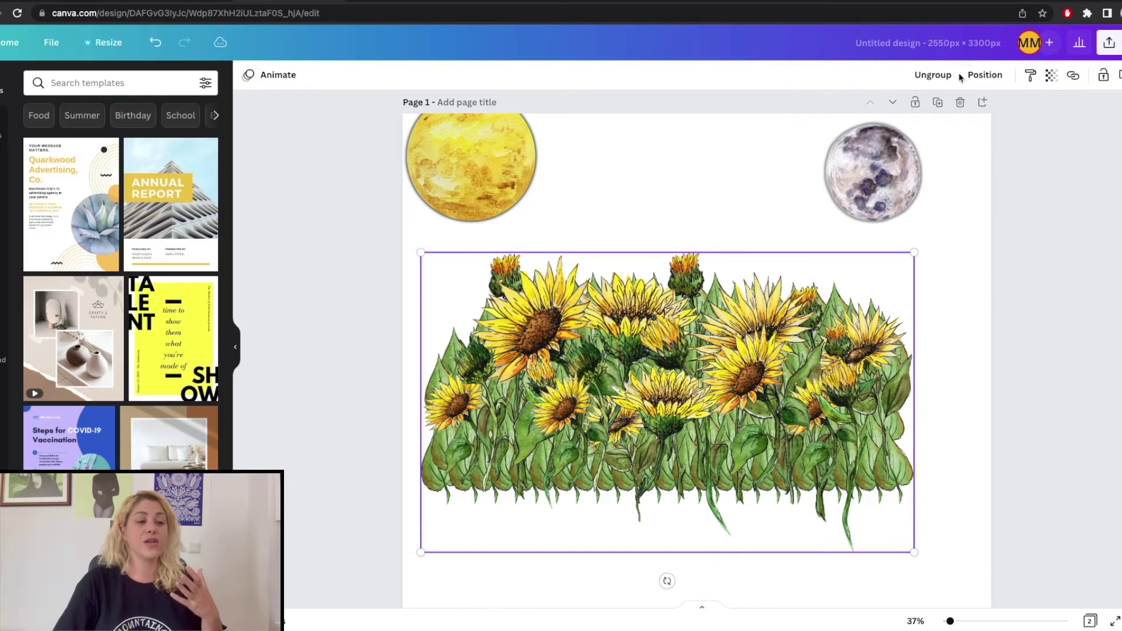
drag(689, 318, 741, 312)
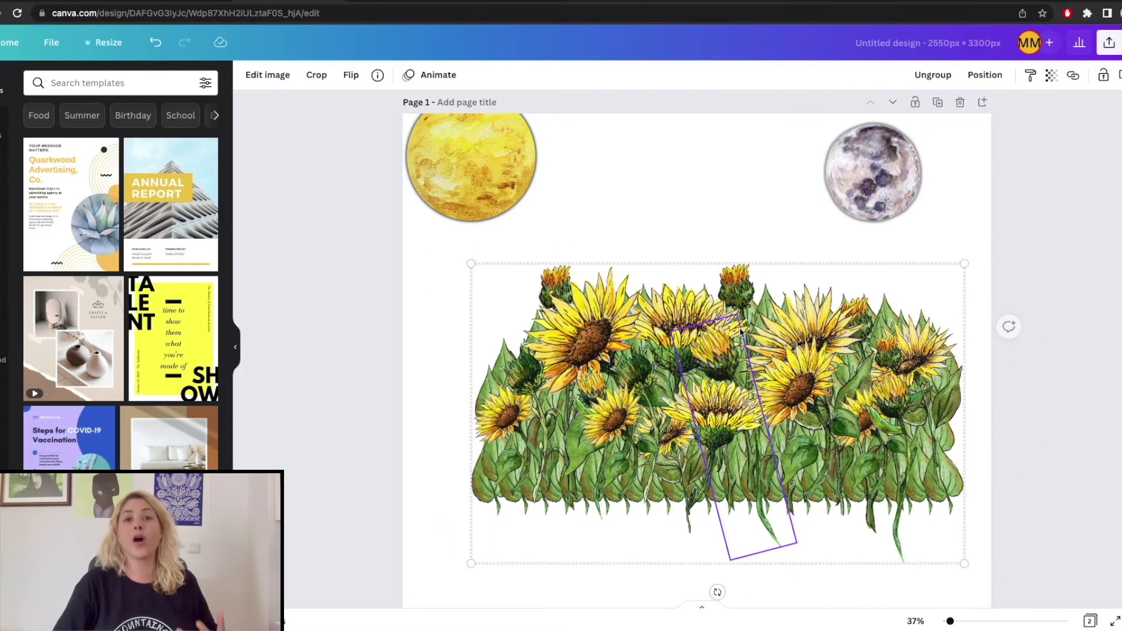
scroll(741, 333, down, 5)
scroll(740, 332, down, 10)
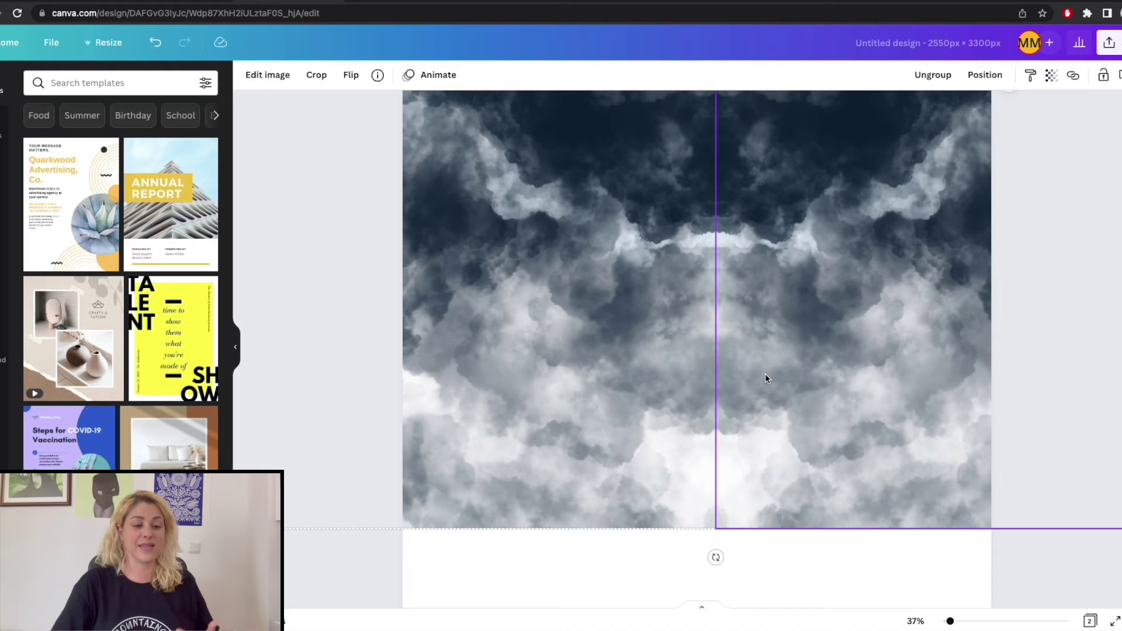
Fit the page in the view and move the sunflower group to the bottom of page 2
click(915, 622)
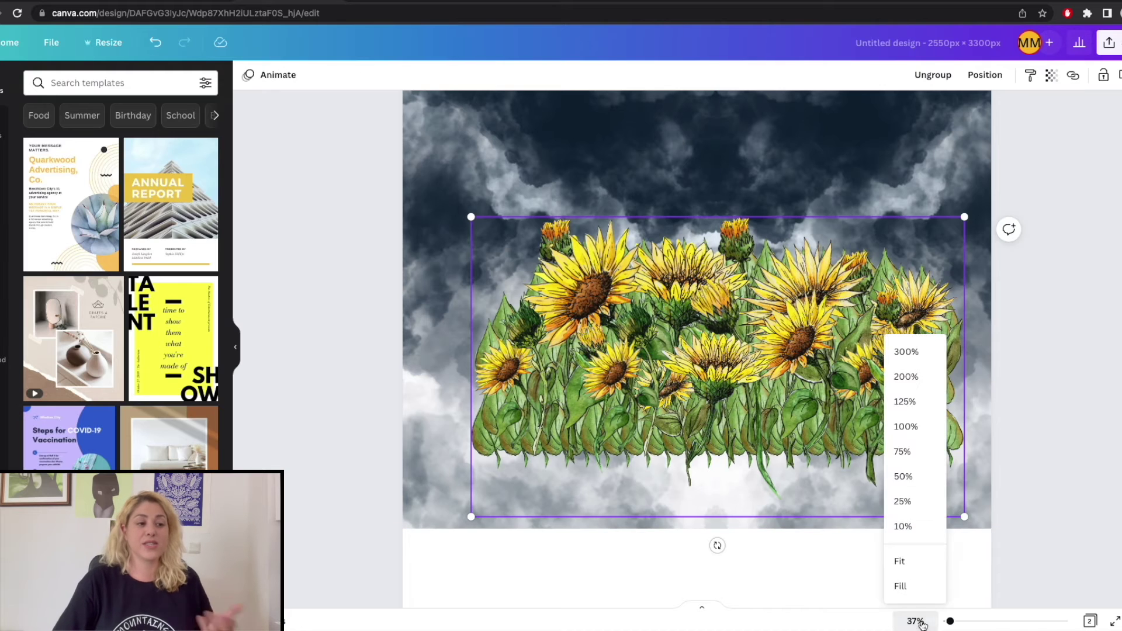
click(909, 554)
click(879, 335)
scroll(879, 334, down, 2)
click(760, 263)
drag(760, 262, 707, 468)
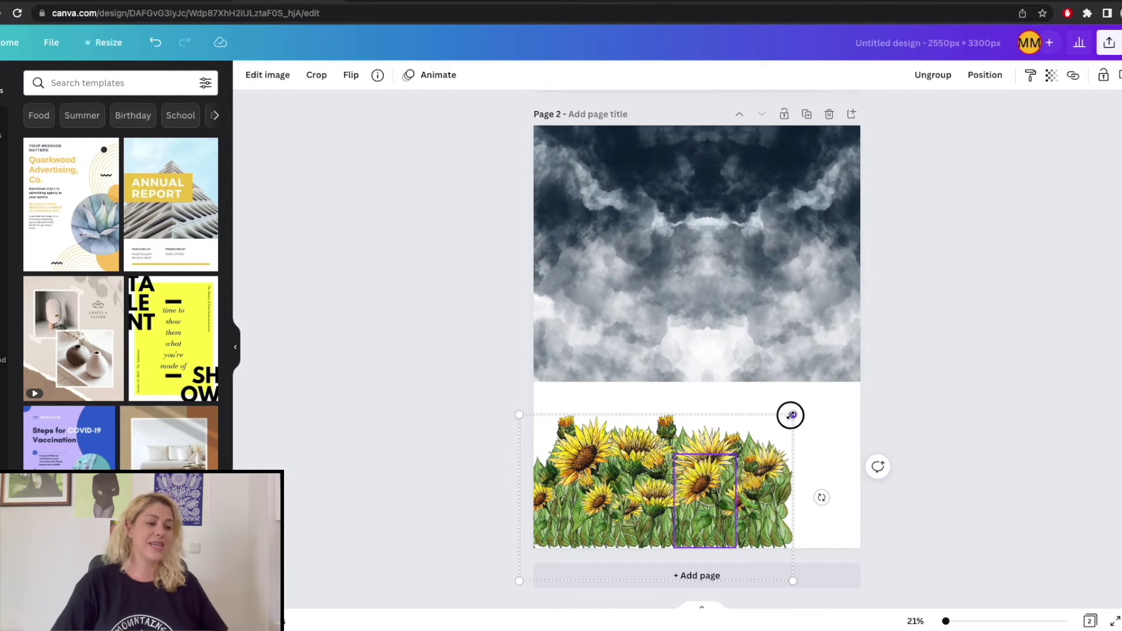
Enlarge the sunflower group past page 2's width and lower it so the stems run off the page's bottom edge
drag(791, 415, 920, 245)
drag(518, 312, 440, 263)
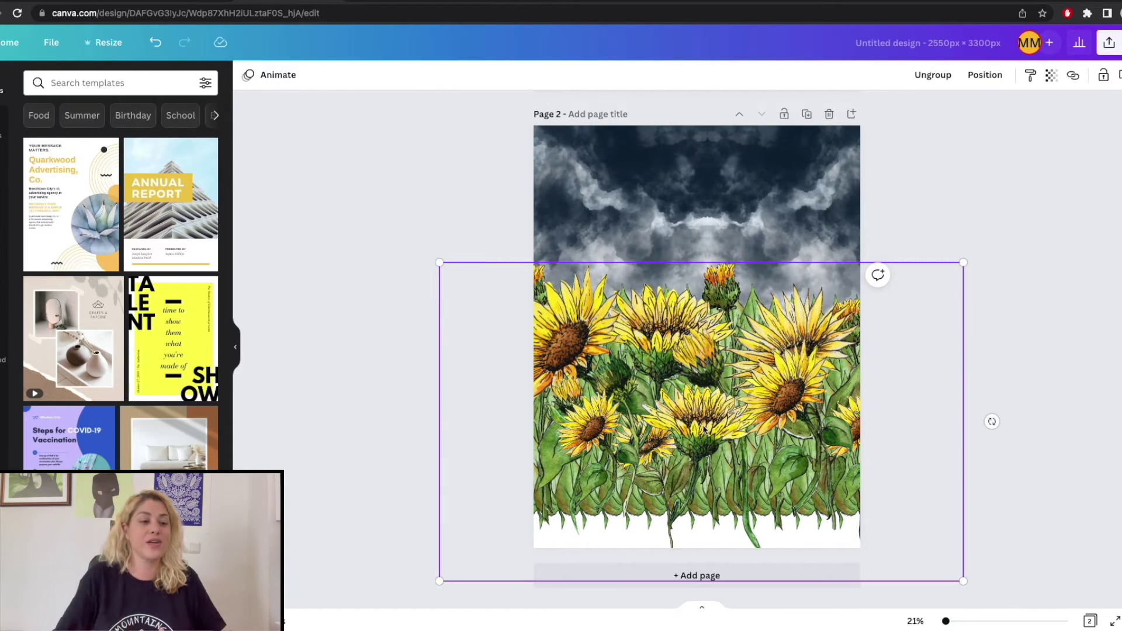
drag(964, 261, 908, 297)
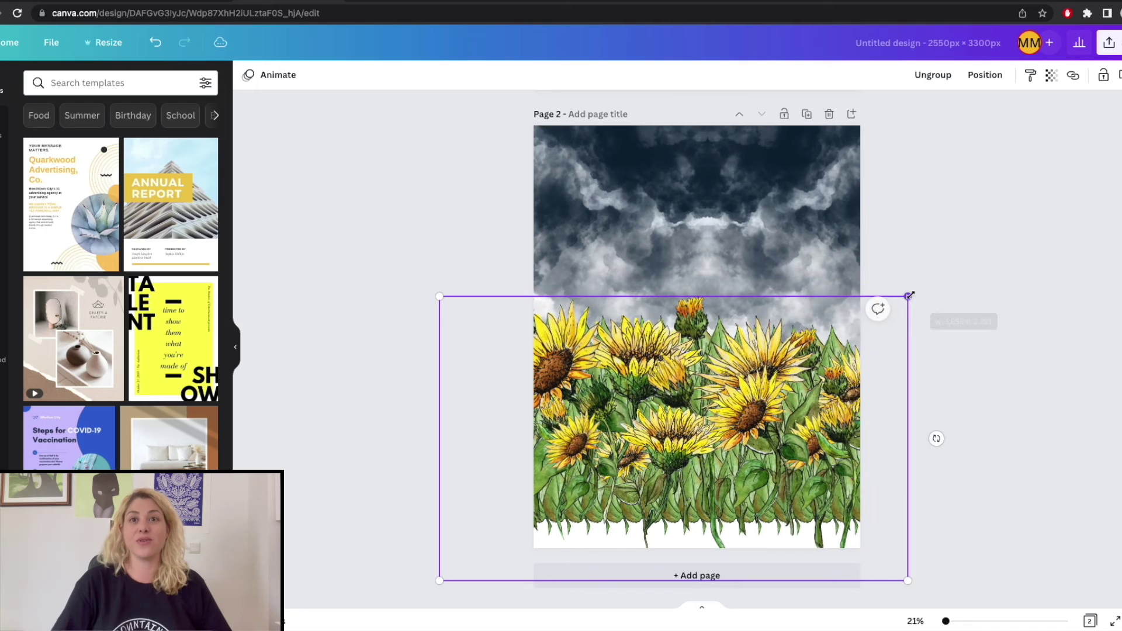
click(763, 435)
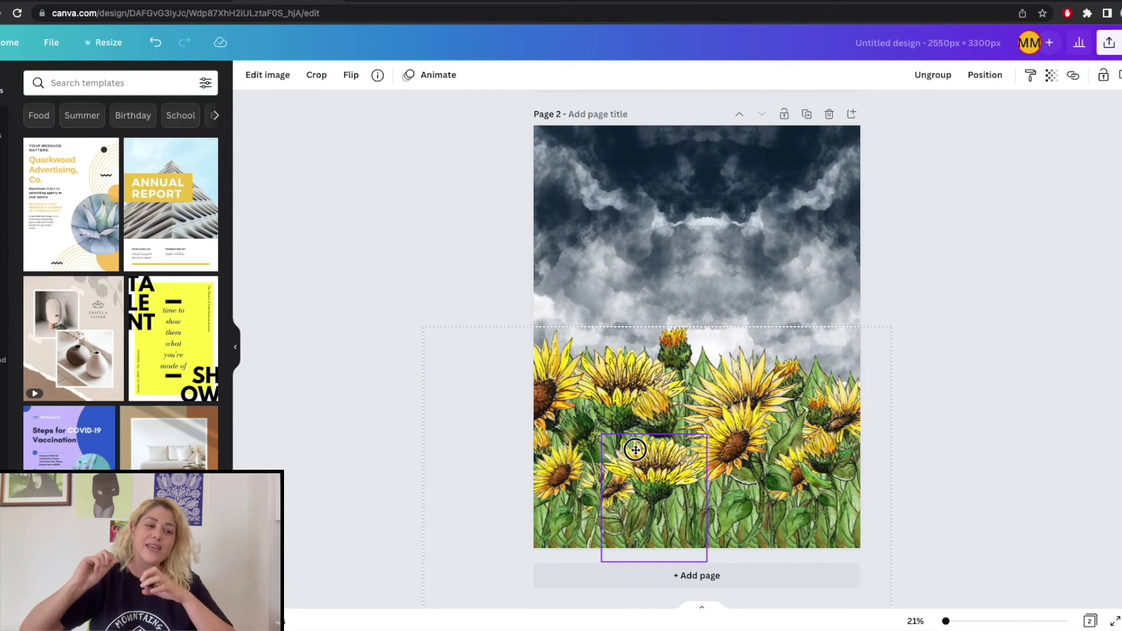
drag(641, 450, 612, 446)
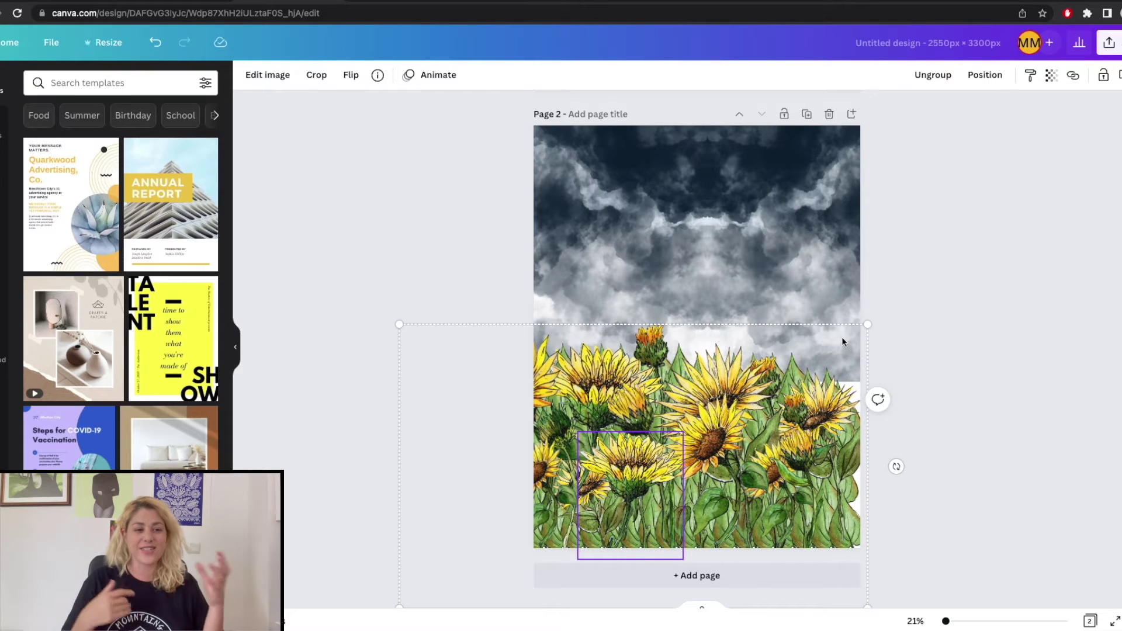
drag(869, 323, 895, 306)
Flip the large sunflower on the page's left side horizontally and move it against the left edge
drag(709, 427, 571, 390)
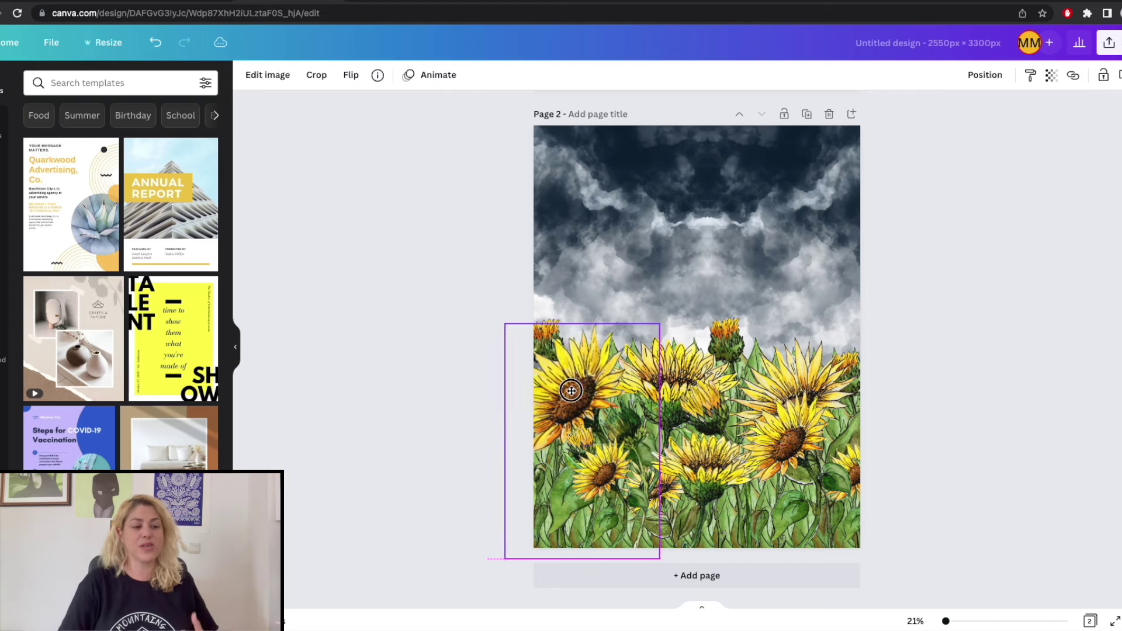
click(349, 78)
click(363, 106)
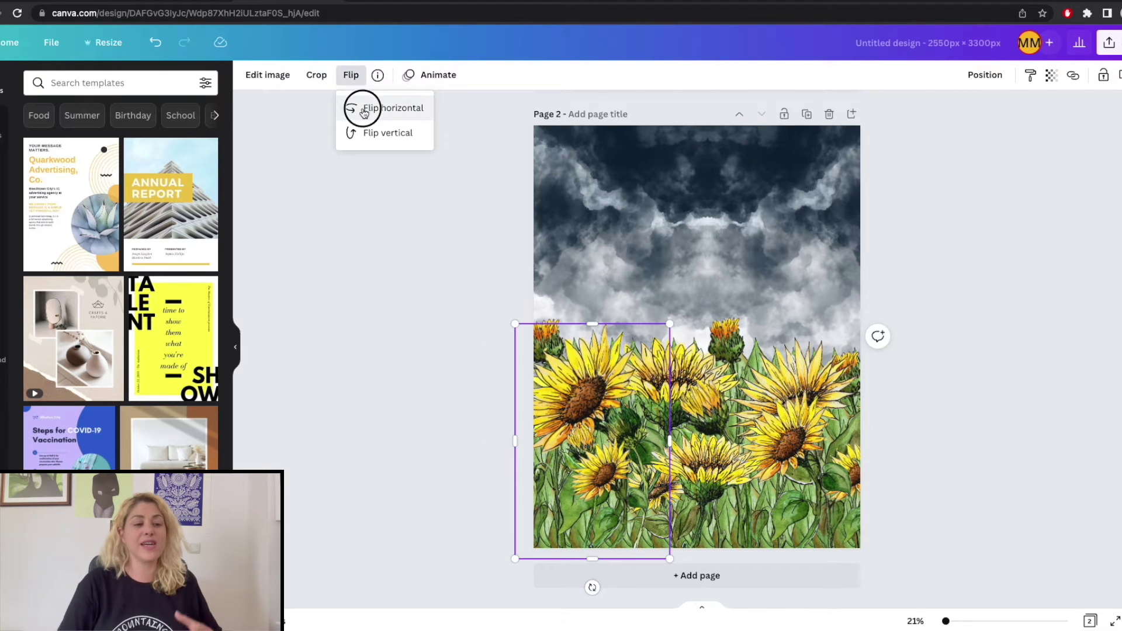
drag(612, 398, 566, 411)
click(439, 288)
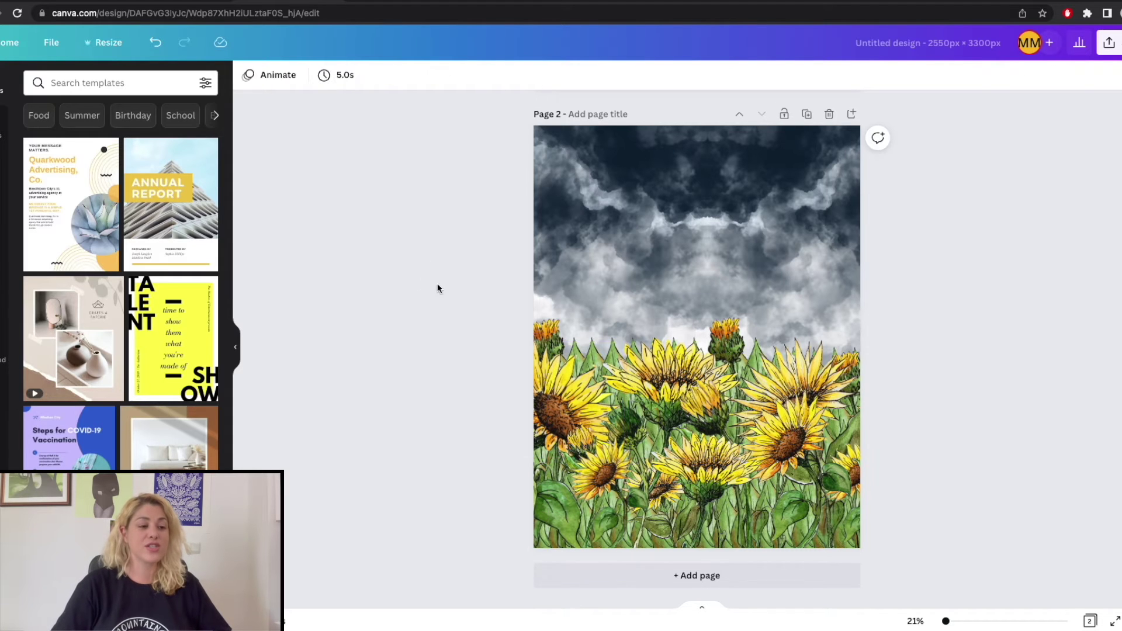
Pull the flower bud at page 2's left edge up into the sky and shift a leaf toward the left edge
drag(532, 333, 772, 159)
click(588, 343)
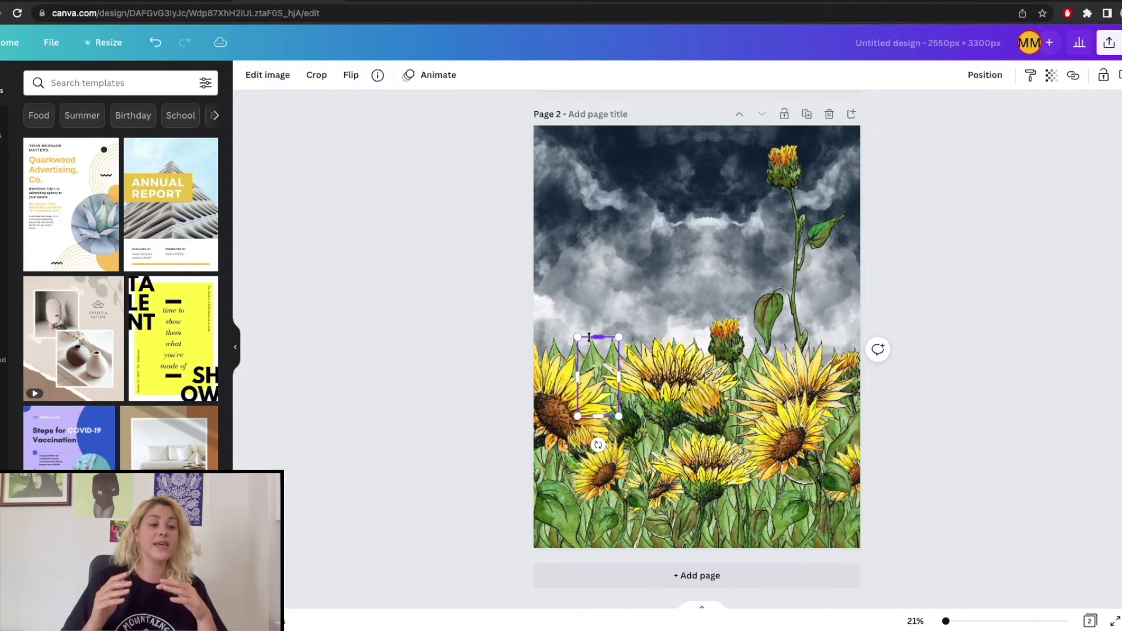
drag(589, 337, 559, 337)
key(Escape)
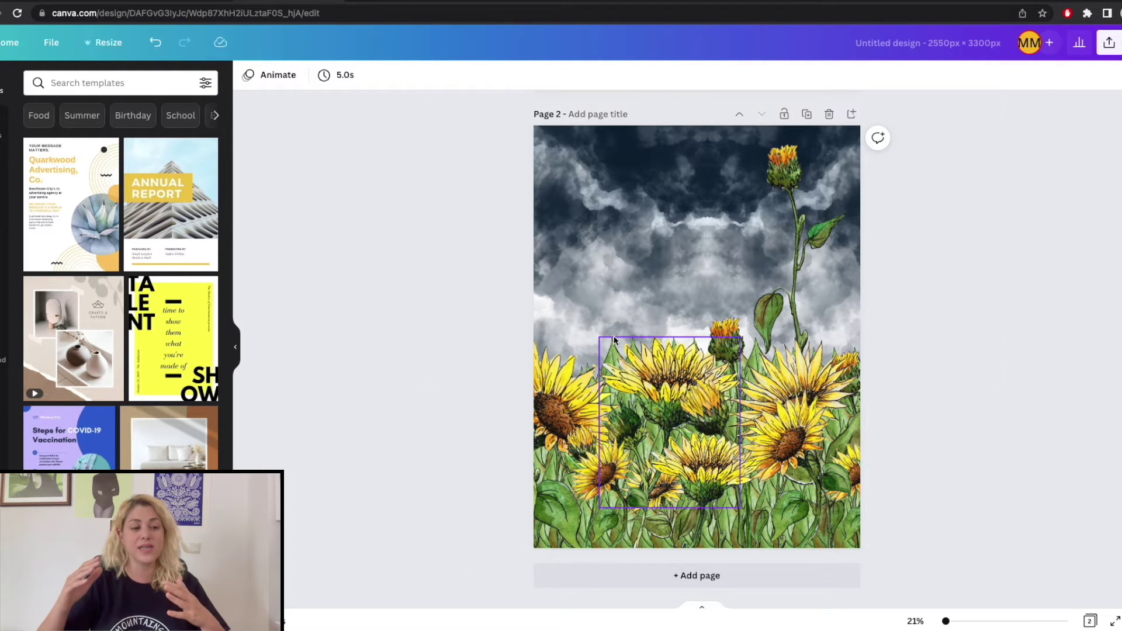
Move the upper central sunflower slightly up and to the left so it rises above the surrounding leaves
drag(614, 340, 611, 345)
drag(631, 386, 652, 381)
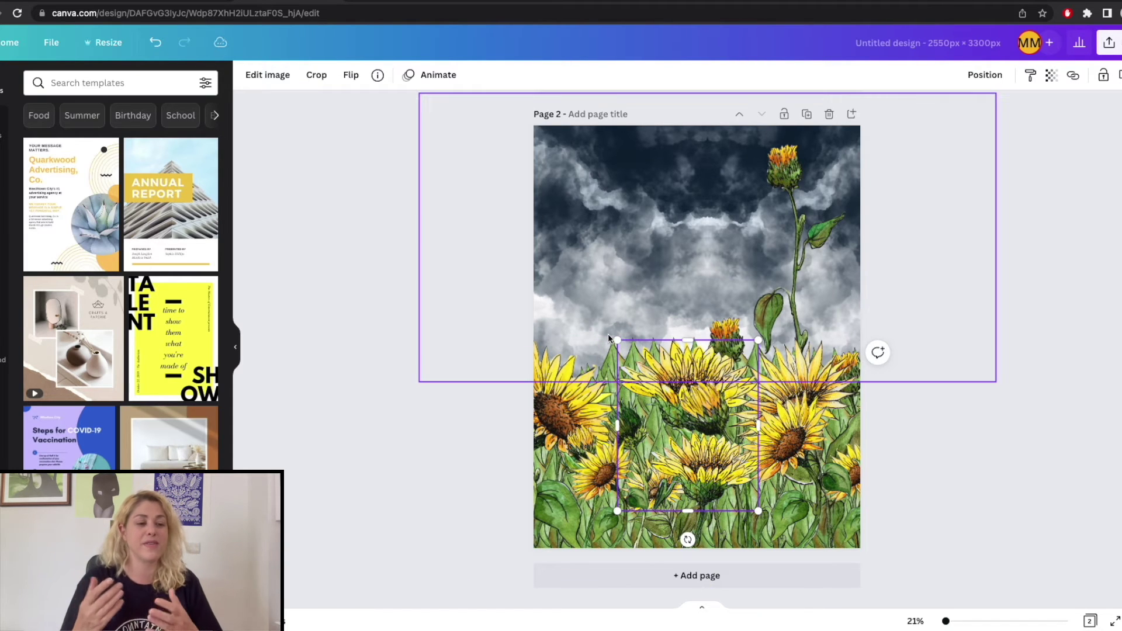
key(Escape)
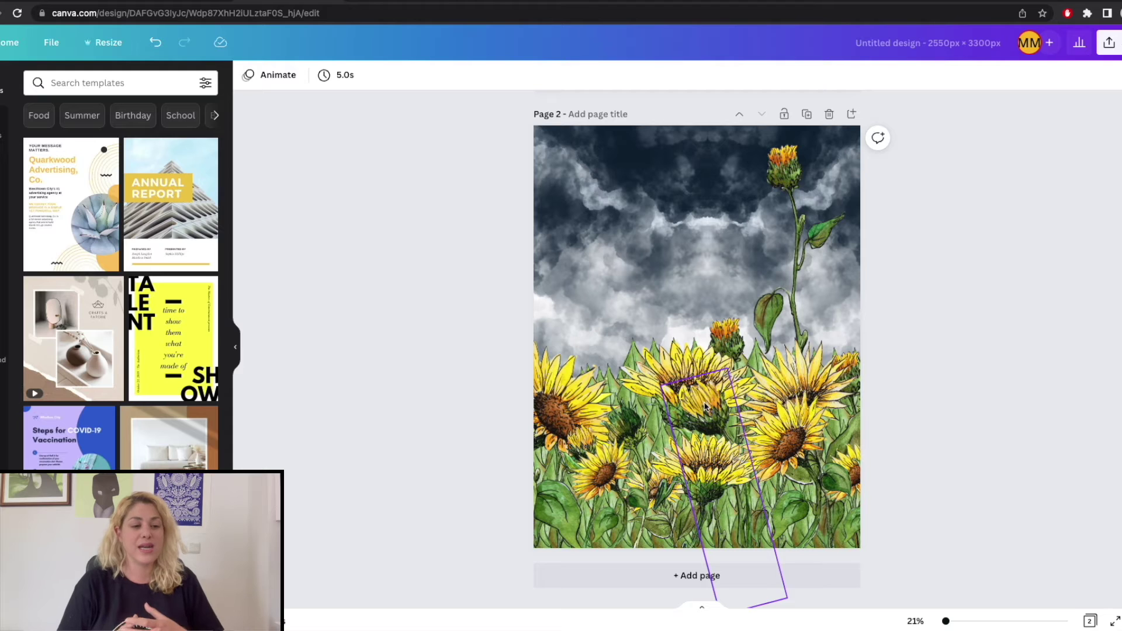
drag(672, 366, 653, 352)
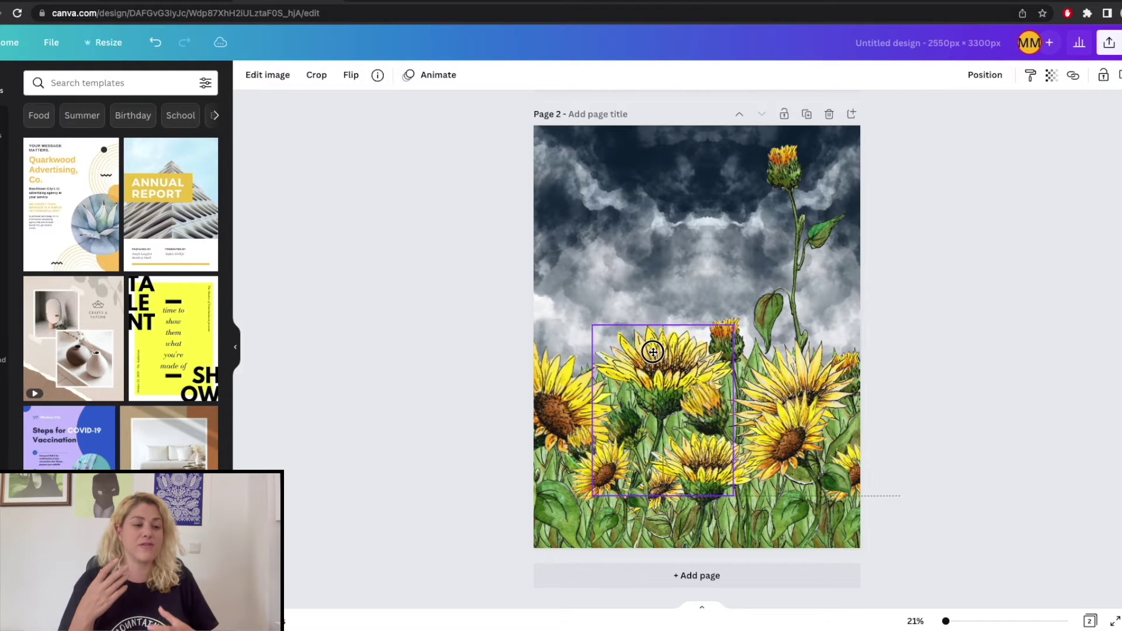
Move the long-stemmed bud above the large sunflower near the left edge and flip it horizontally
click(803, 220)
drag(803, 220, 581, 375)
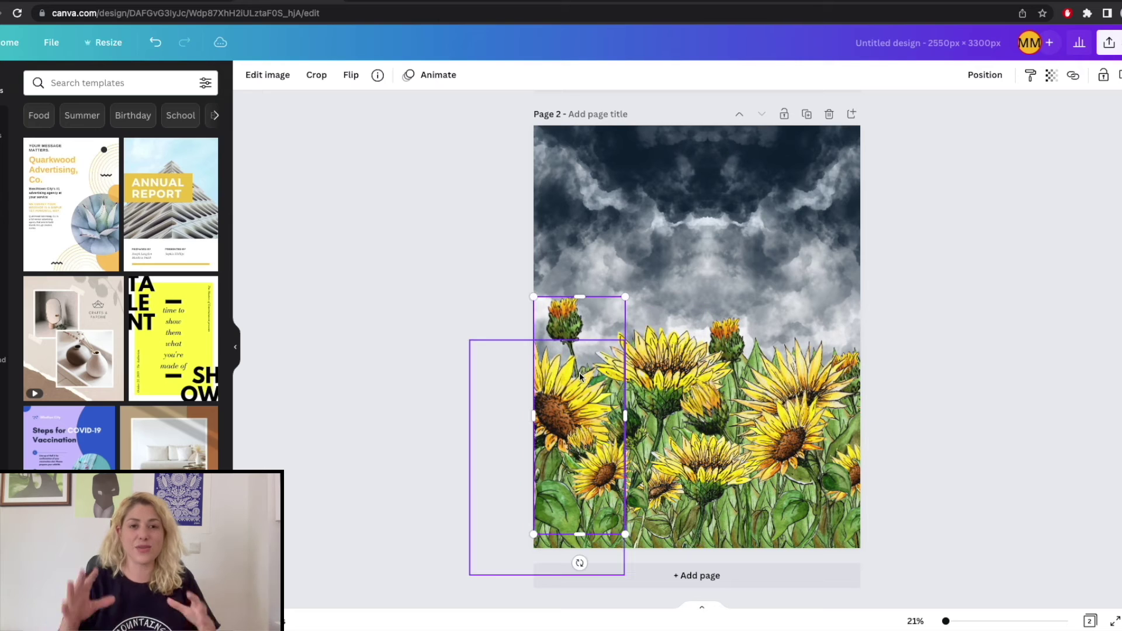
click(351, 74)
click(368, 108)
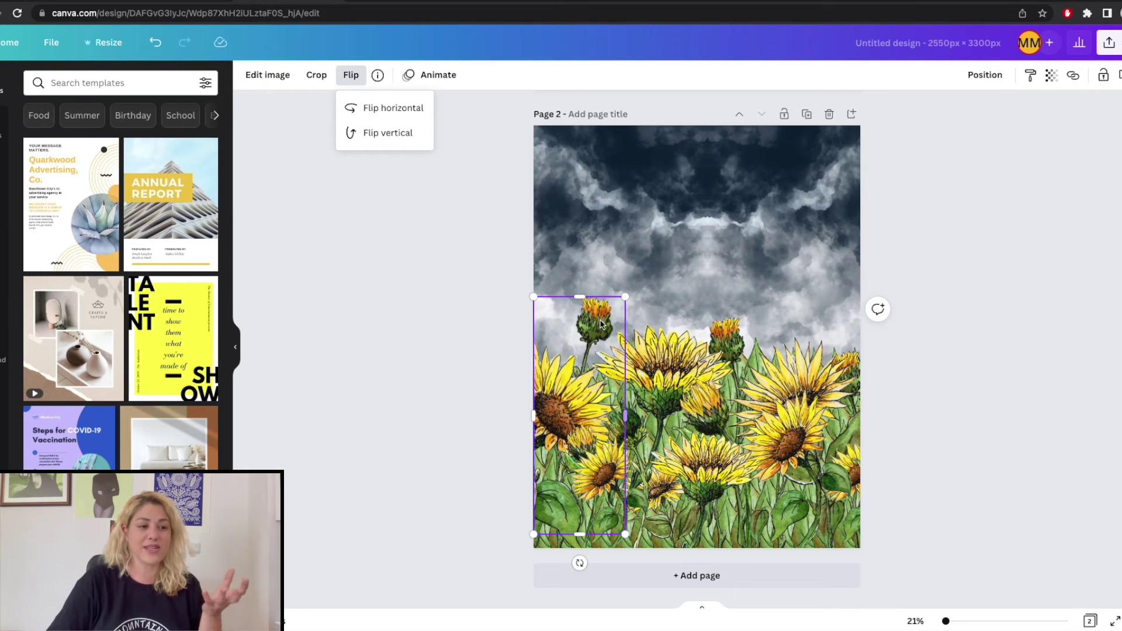
drag(593, 323, 588, 324)
Try the yellow moon at a larger size in page 2's upper-left sky and remove it
scroll(587, 324, up, 3)
key(ctrl+v)
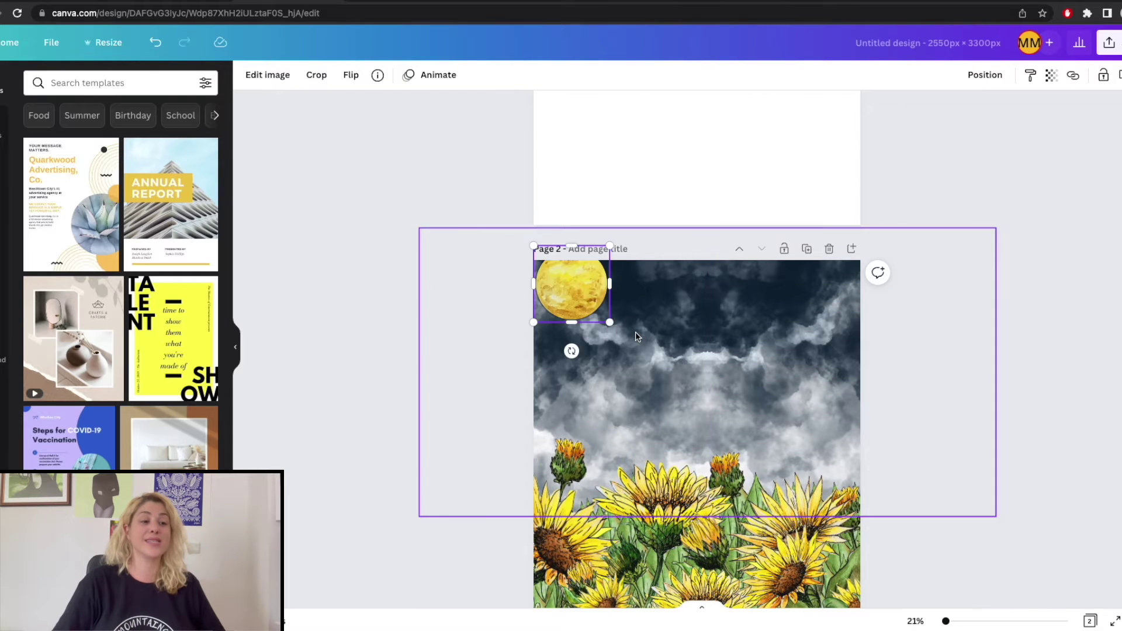
drag(576, 297, 578, 344)
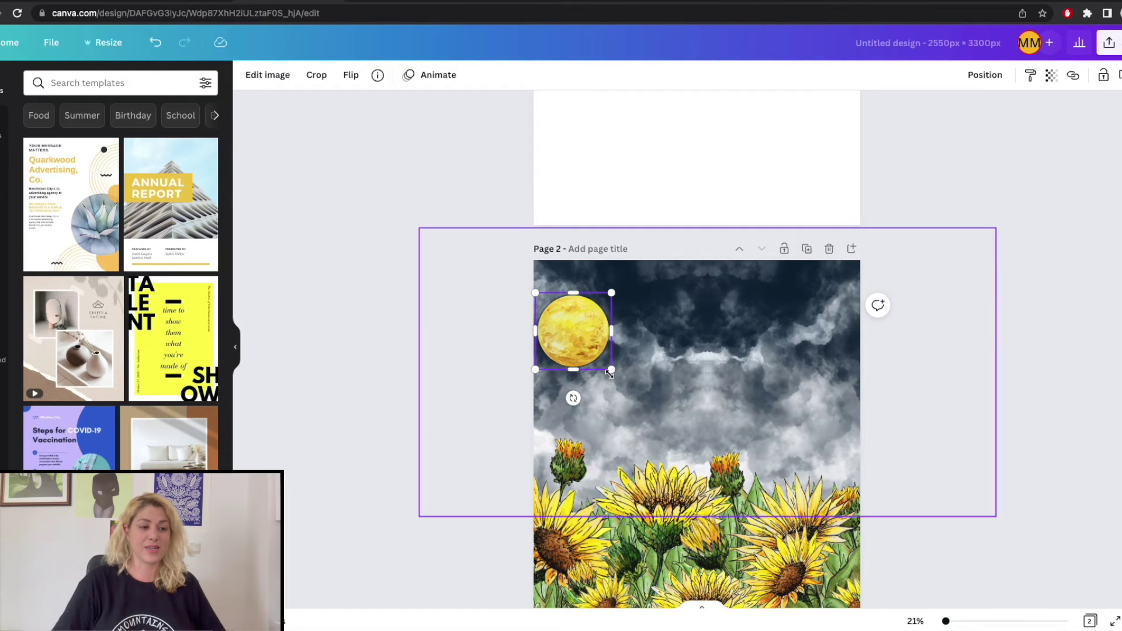
drag(627, 376, 649, 404)
drag(591, 341, 604, 336)
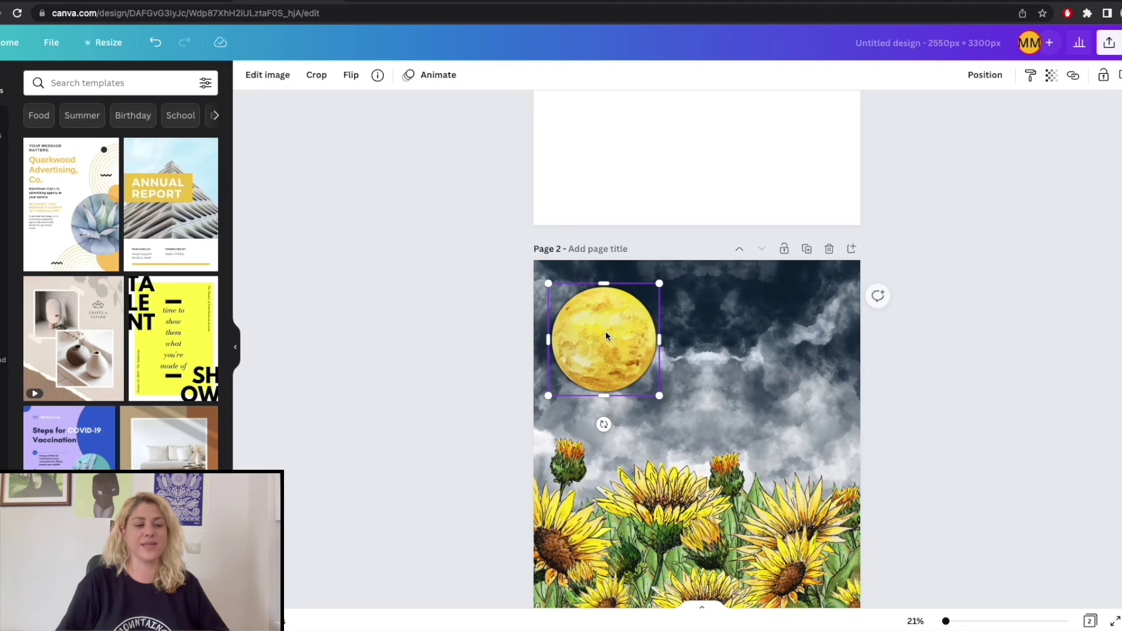
key(Delete)
Copy the grey moon from page 1 to page 2, enlarge it and place it in the upper-right sky
scroll(695, 350, up, 5)
click(798, 216)
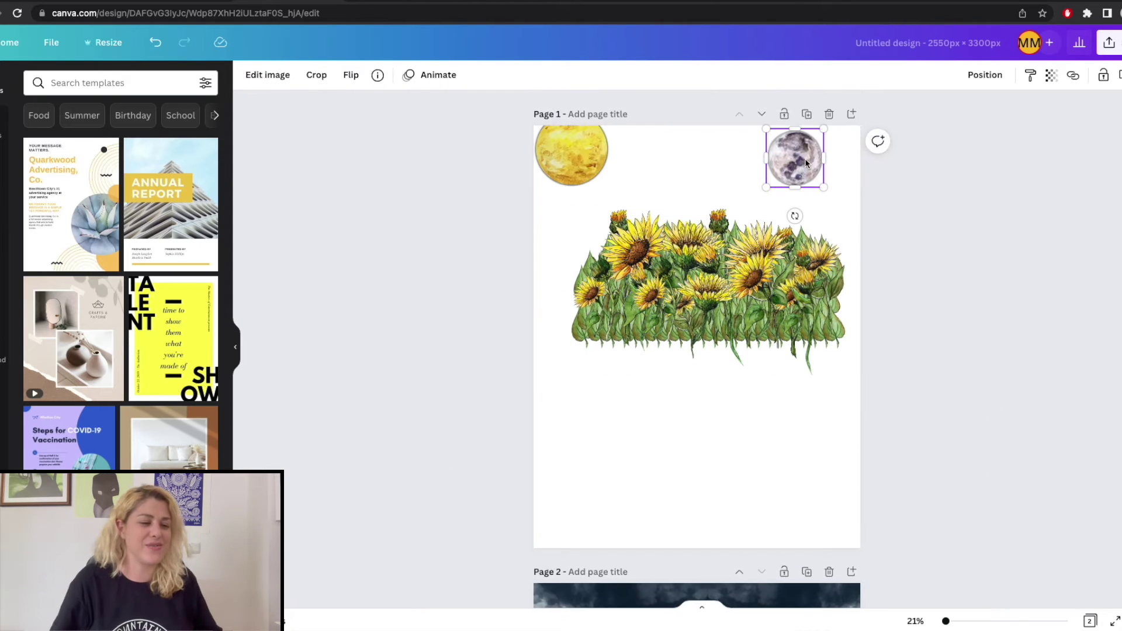
scroll(807, 163, down, 2)
scroll(806, 164, down, 3)
key(ctrl+z)
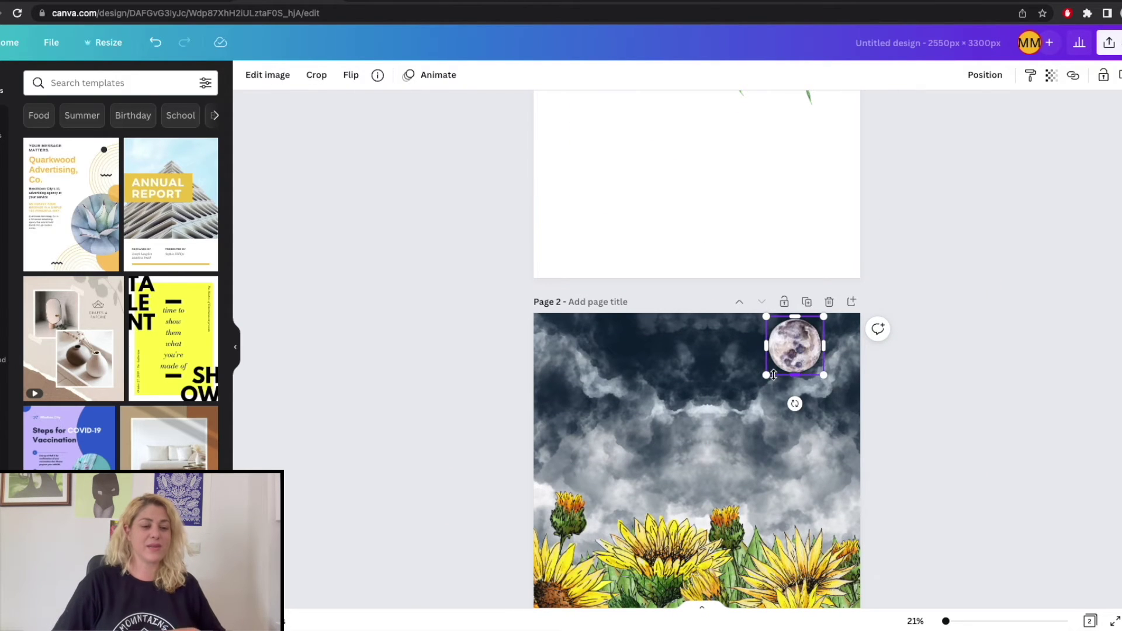
drag(765, 380, 702, 449)
drag(766, 389, 789, 399)
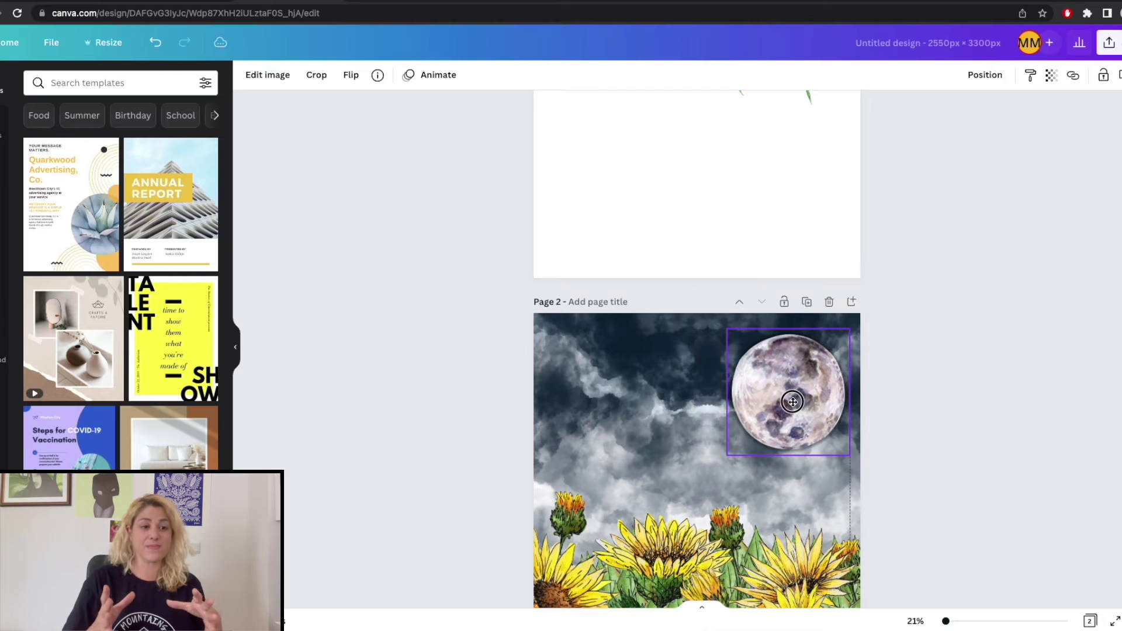
click(930, 394)
scroll(929, 395, down, 3)
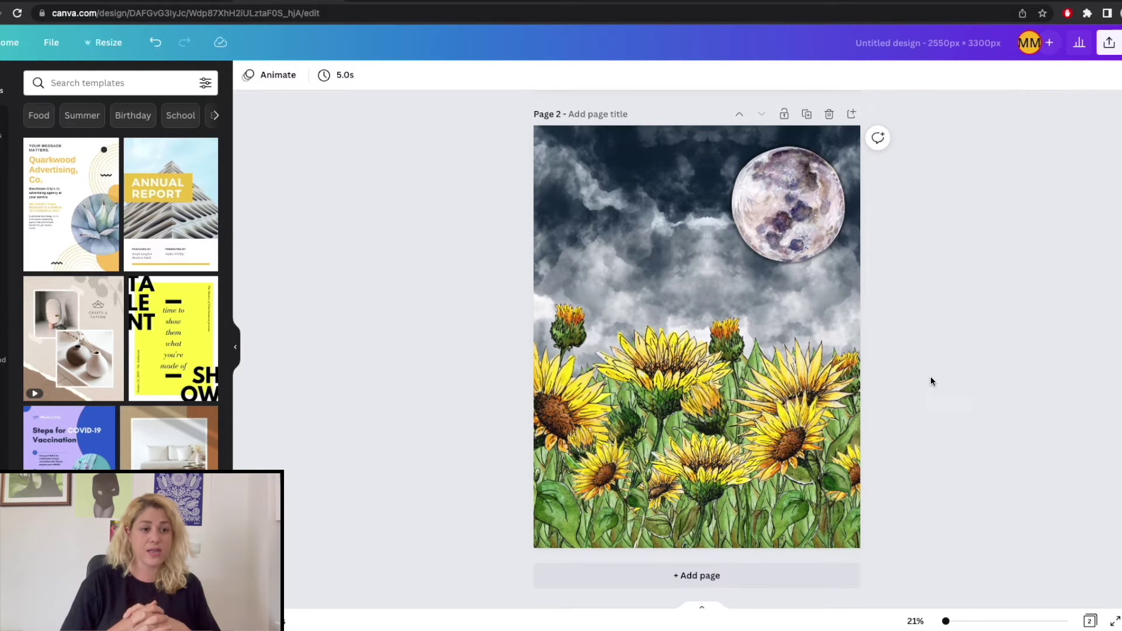
Download only page 2 as a PNG at 2550 × 3300 px
click(1113, 50)
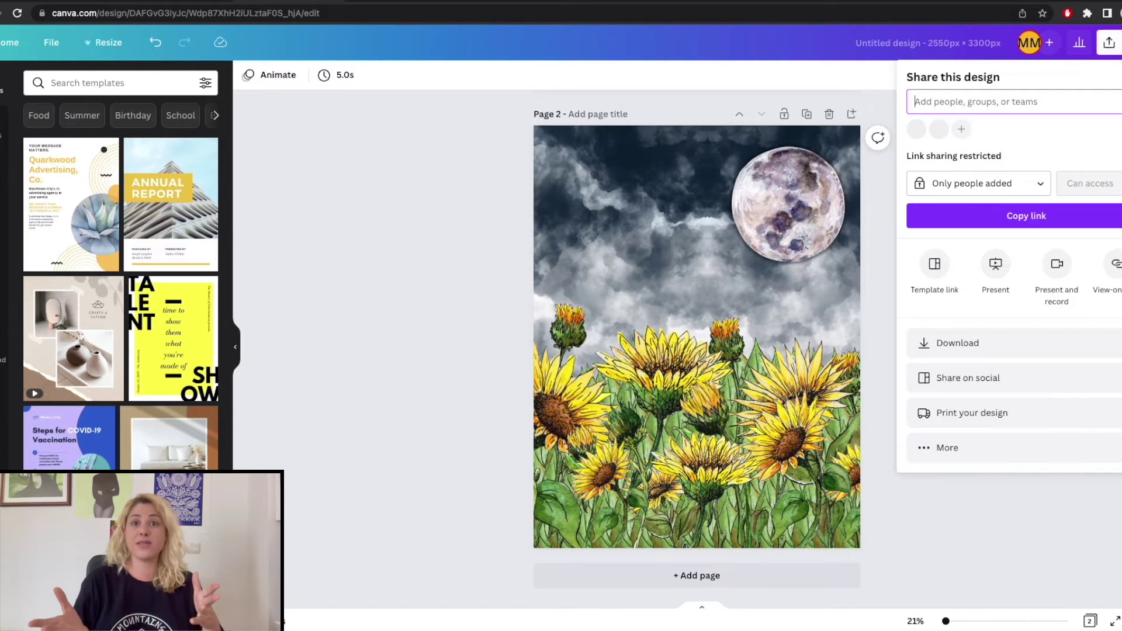
click(1007, 342)
click(974, 276)
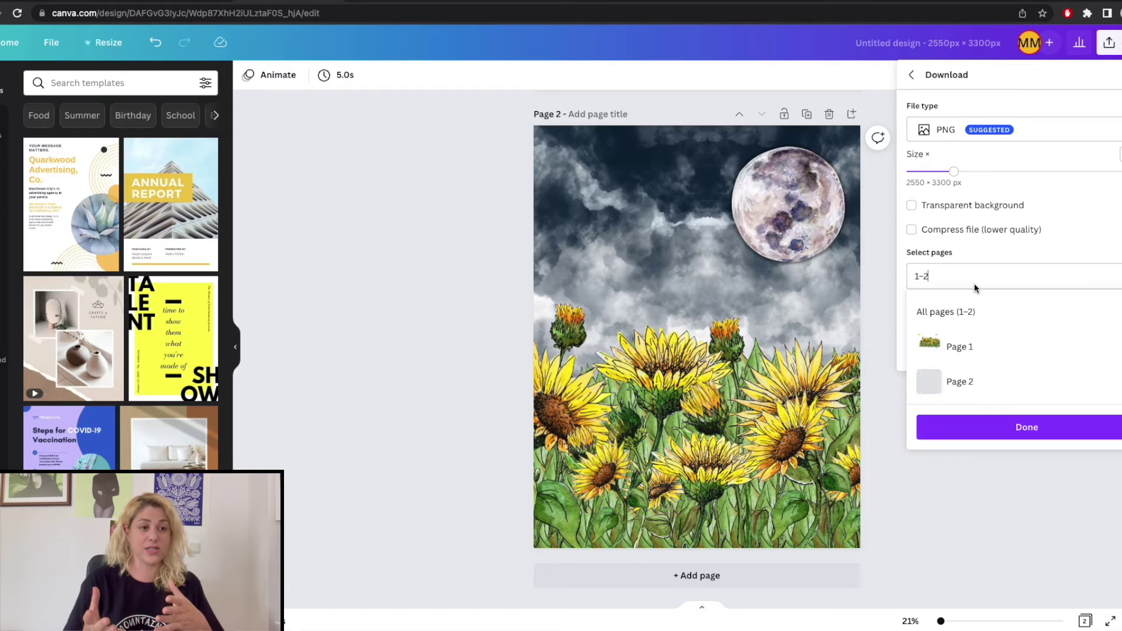
click(975, 310)
click(975, 381)
click(992, 434)
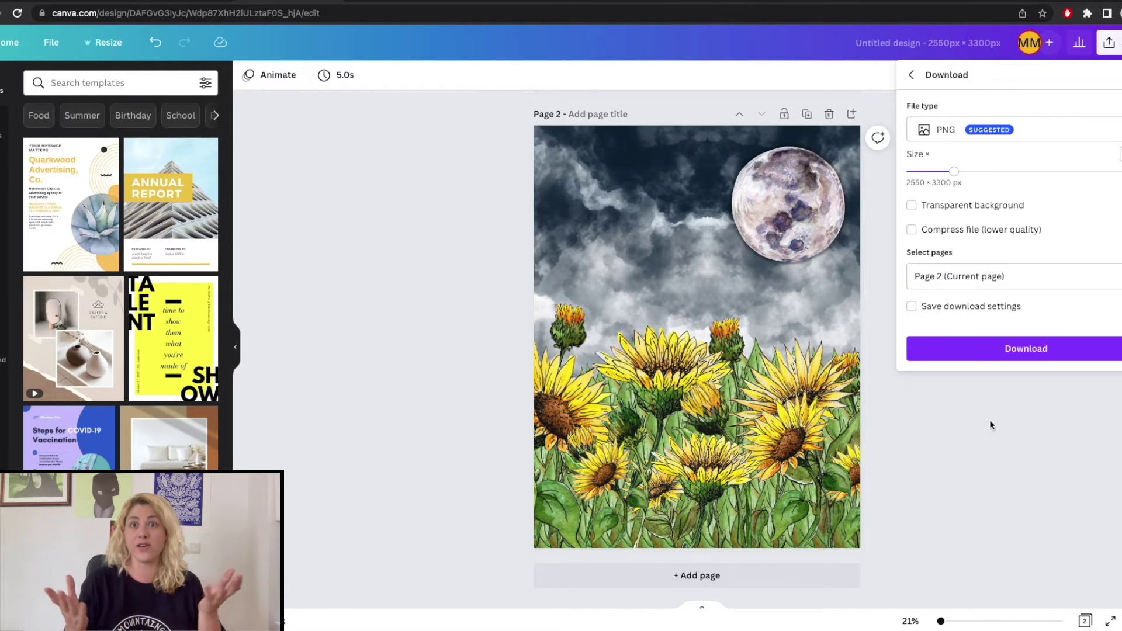
click(982, 350)
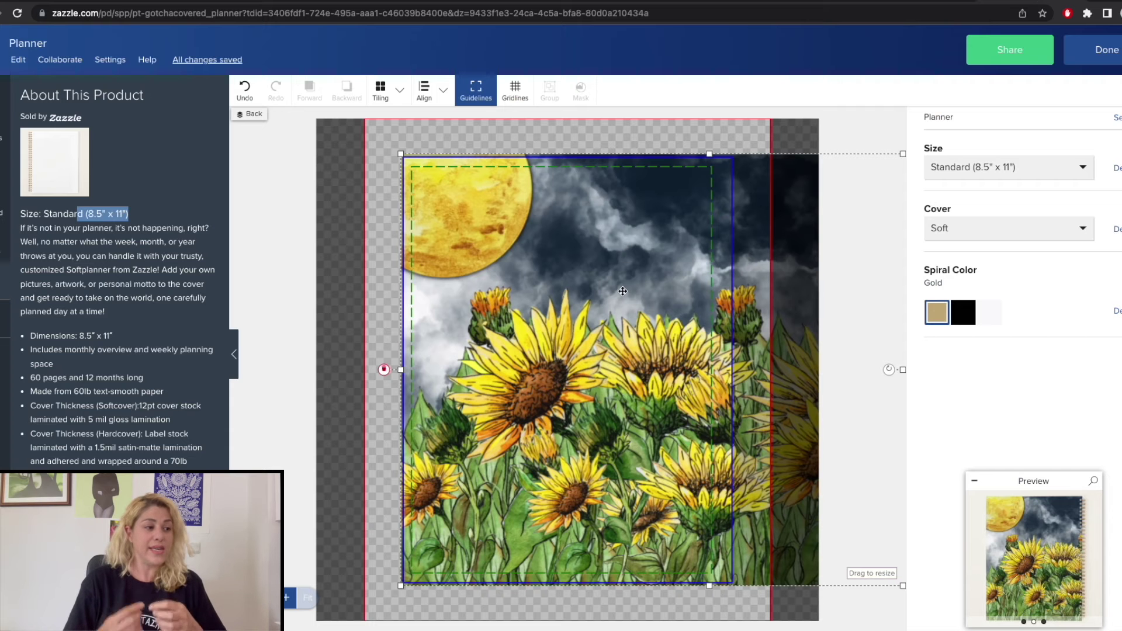
Switch to the Zazzle planner design and delete the old sunflower images from its back and front covers
key(Delete)
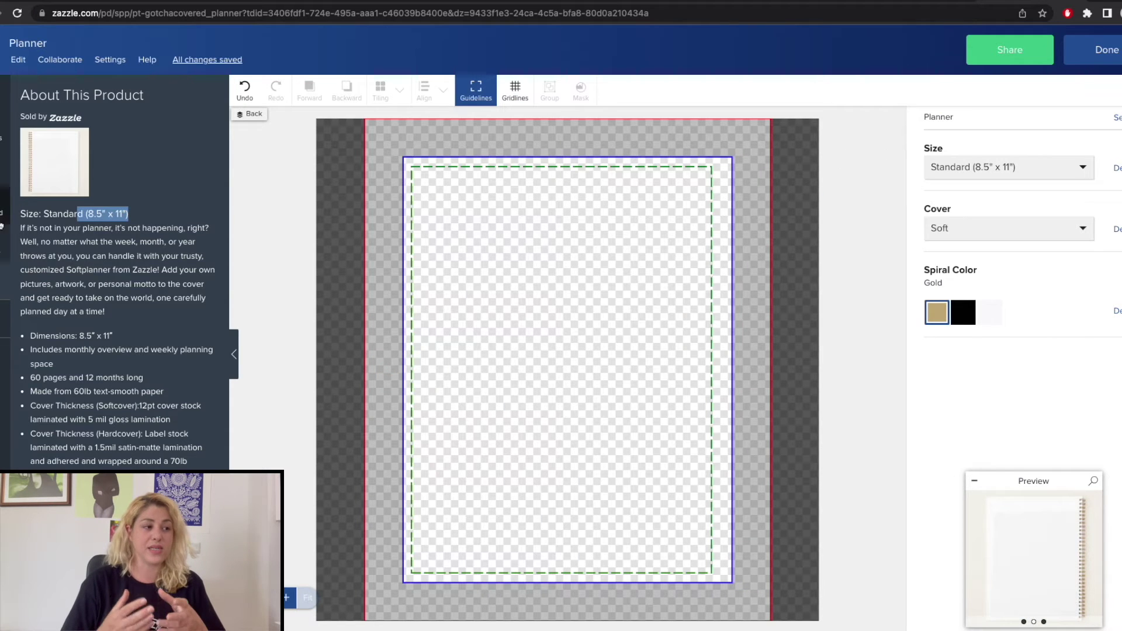
click(2, 325)
click(86, 123)
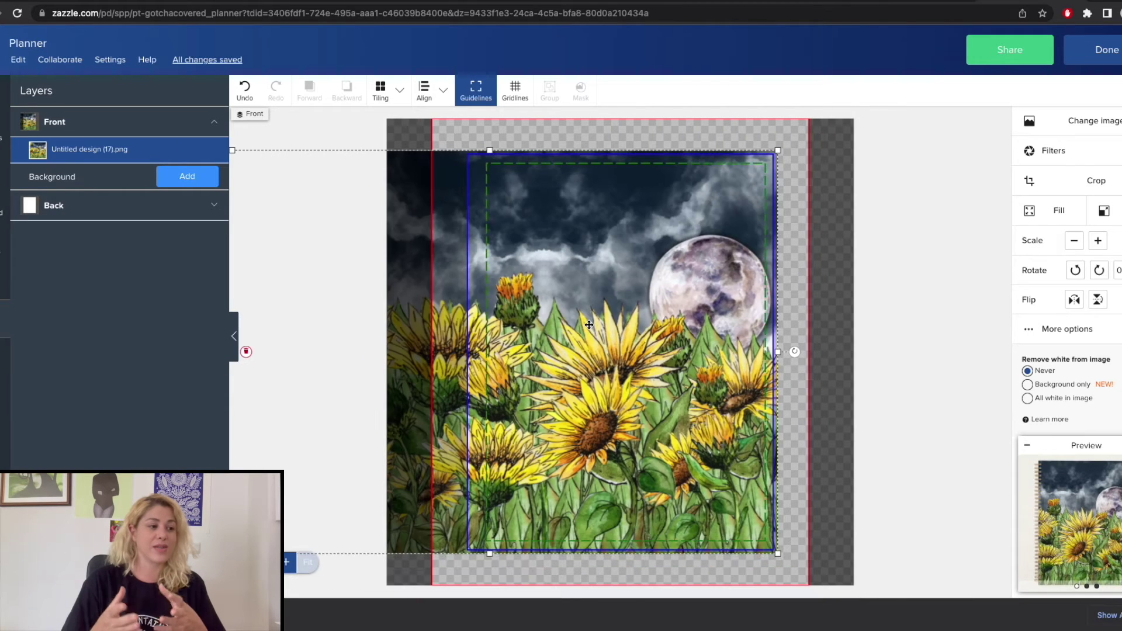
key(Delete)
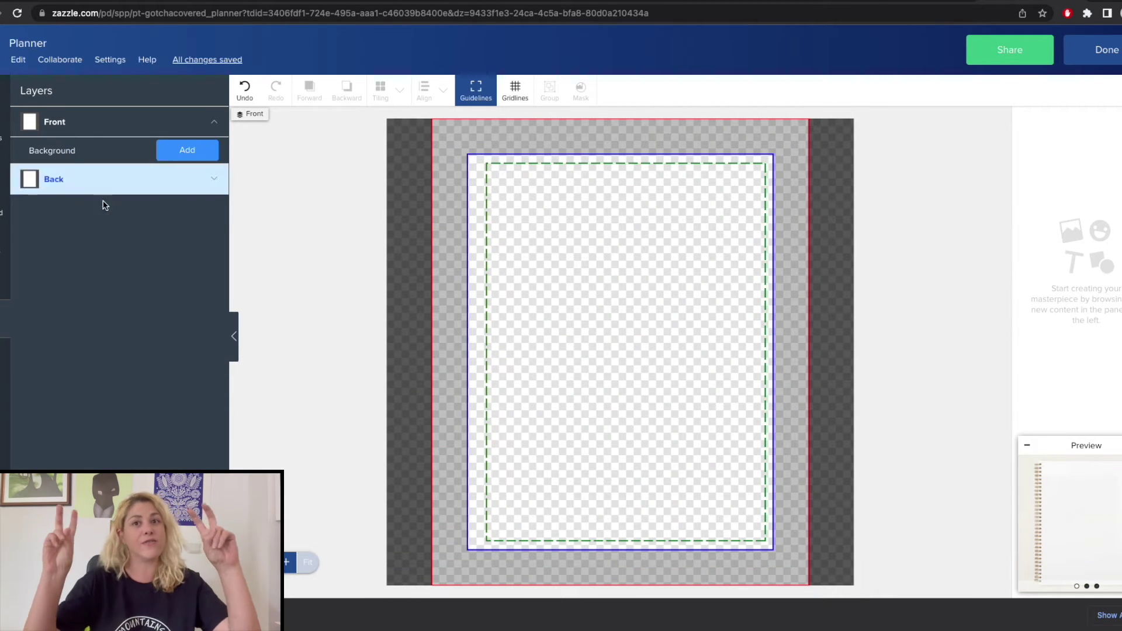
Upload the downloaded moon cover image onto the planner's front and apply Fill to it
click(2, 281)
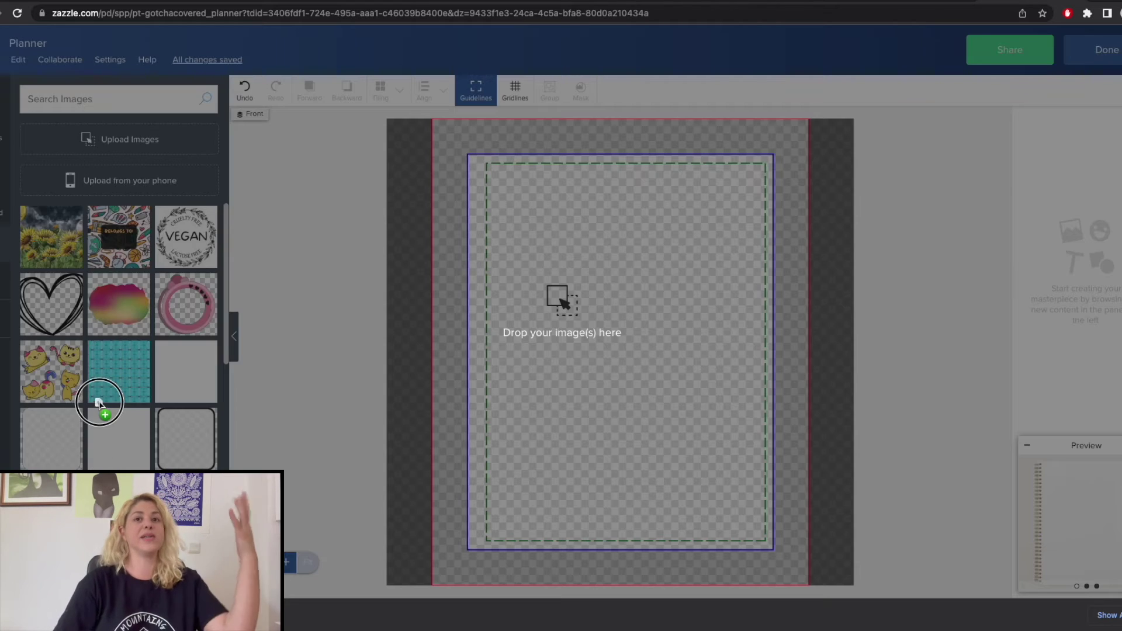
drag(99, 401, 101, 407)
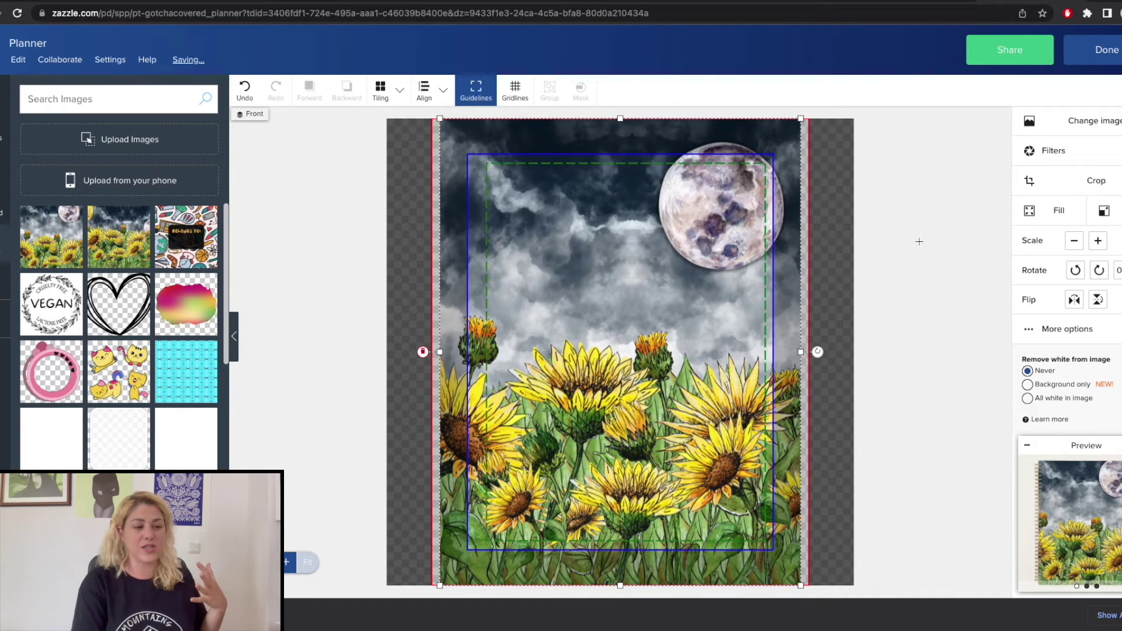
click(1116, 212)
click(1057, 213)
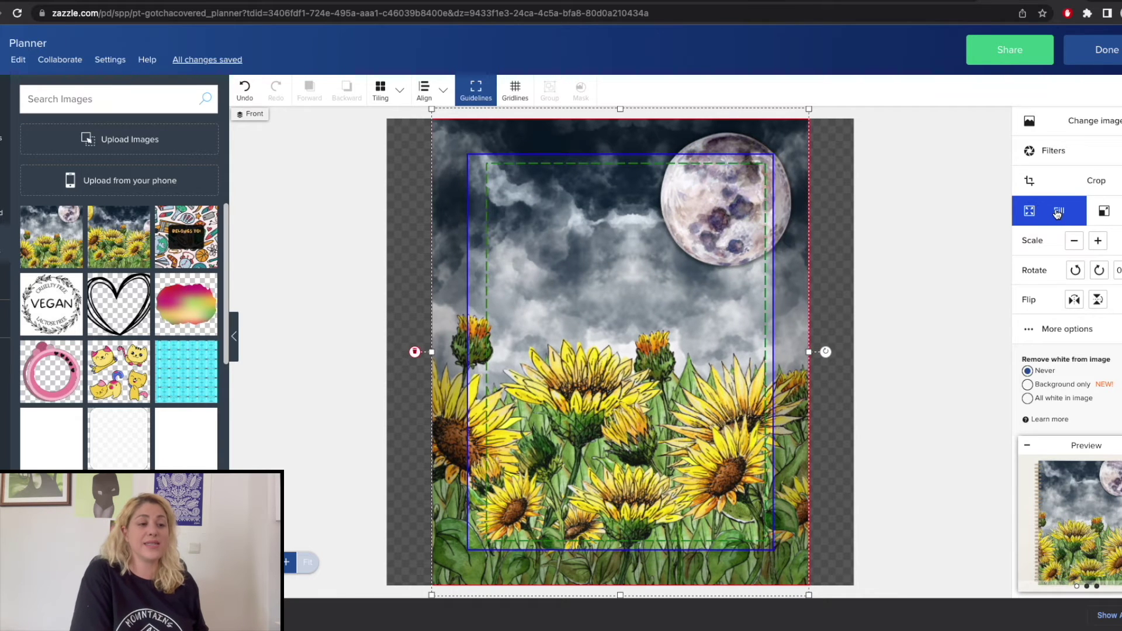
Shrink the front cover image until it just extends past the blue guideline and centre it on the planner
drag(810, 109, 781, 153)
drag(698, 265, 703, 252)
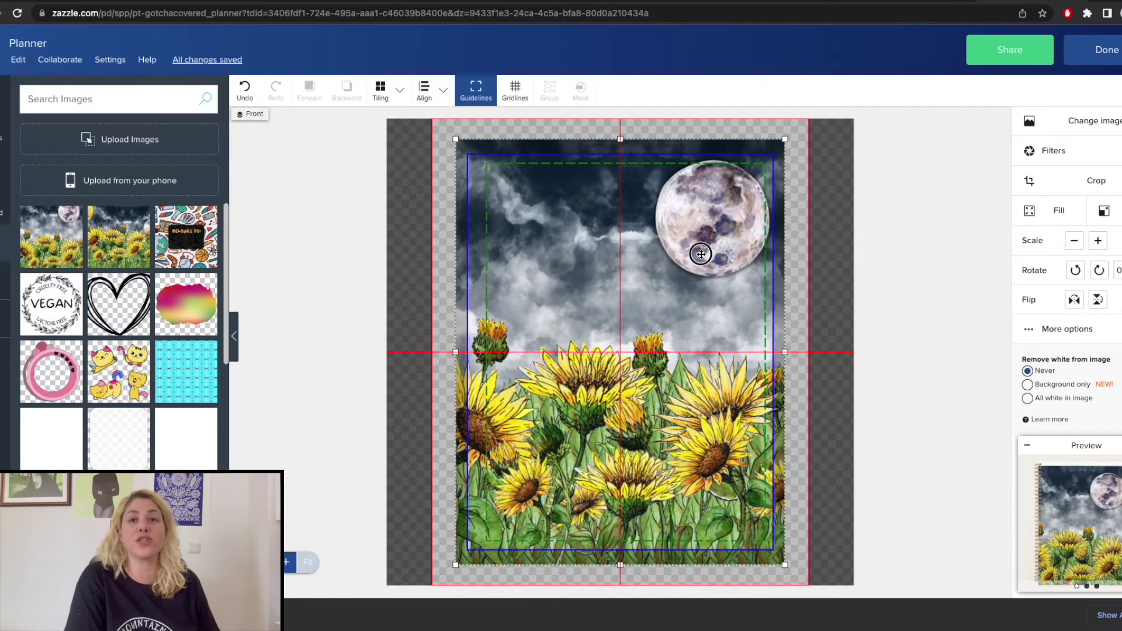
drag(455, 565, 466, 553)
drag(784, 140, 778, 149)
drag(690, 268, 689, 268)
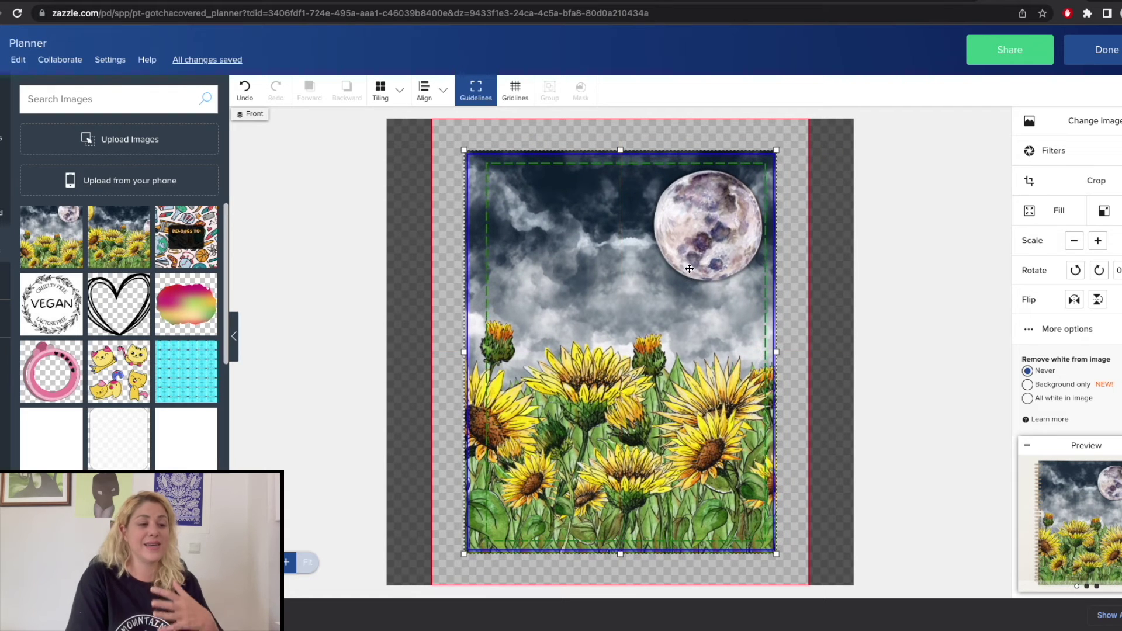
Check the print boundary guidelines around the front cover and view the planner's enlarged preview
click(475, 90)
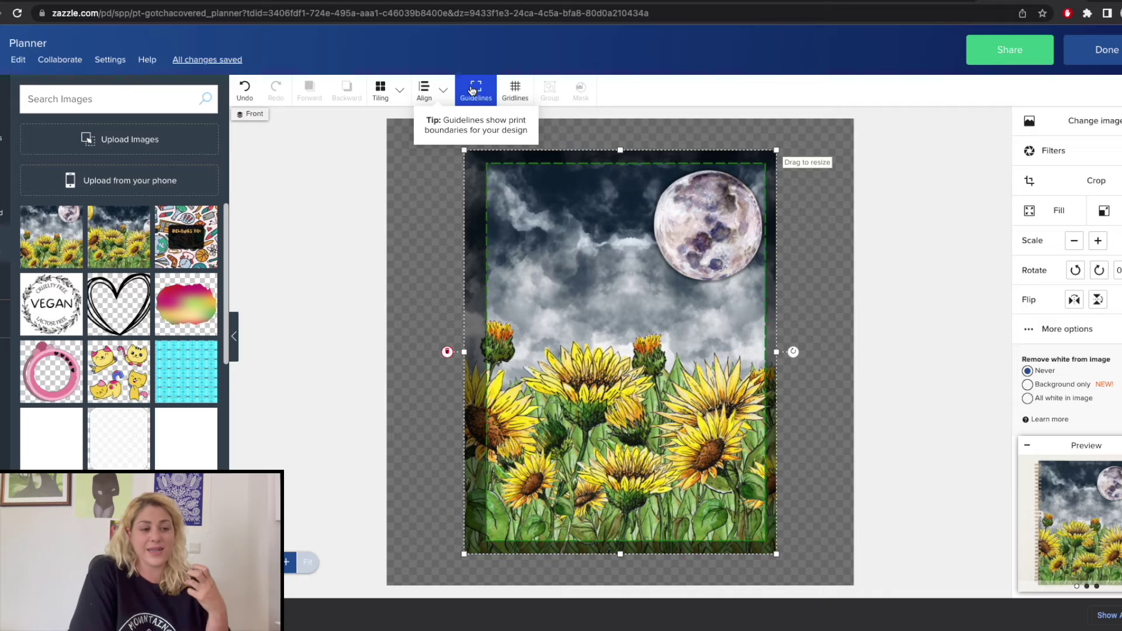
click(473, 90)
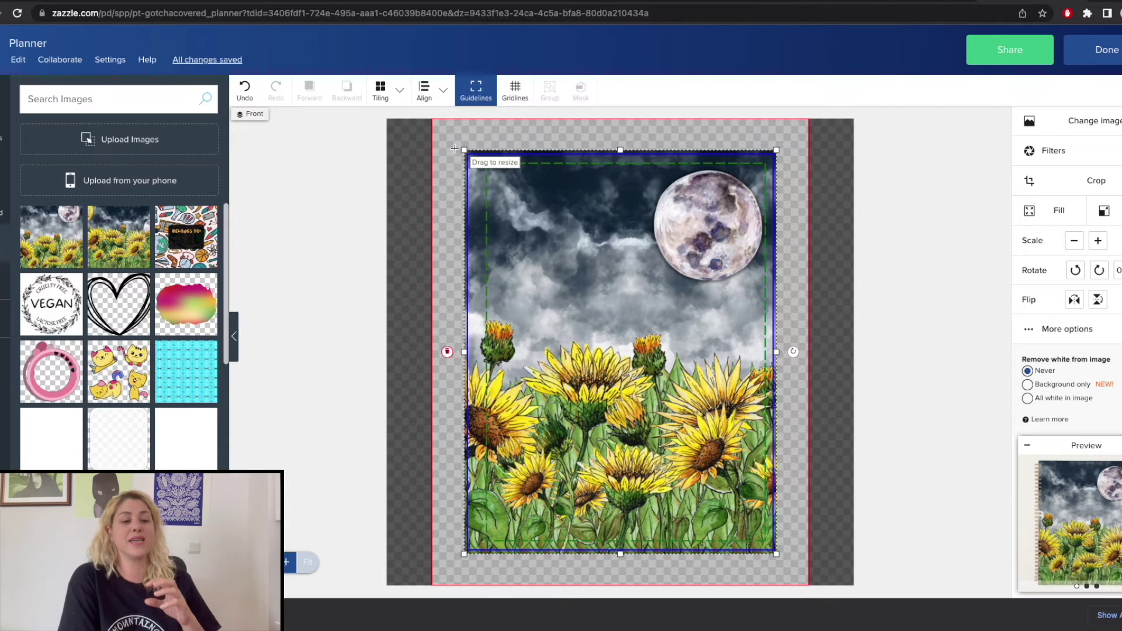
mouse_move(428, 145)
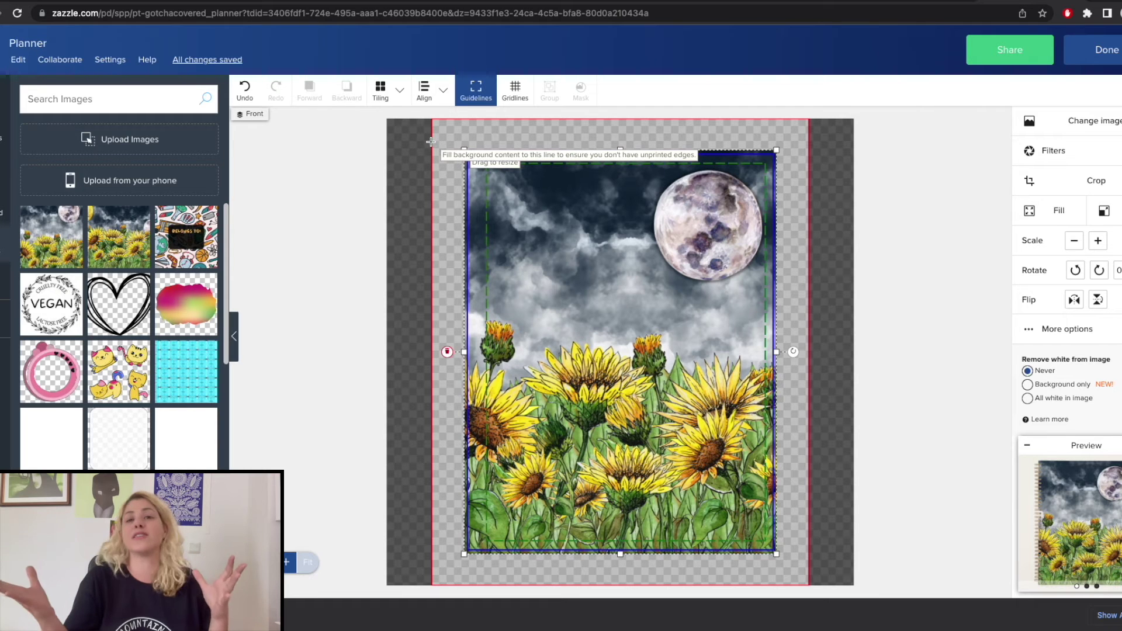
click(1070, 501)
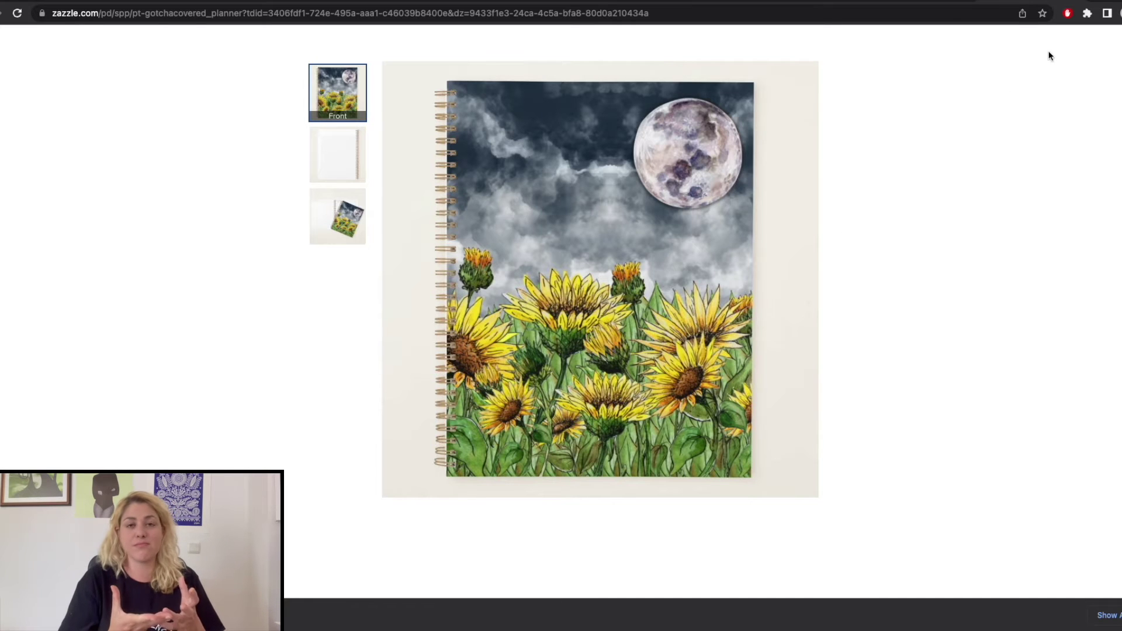
key(Escape)
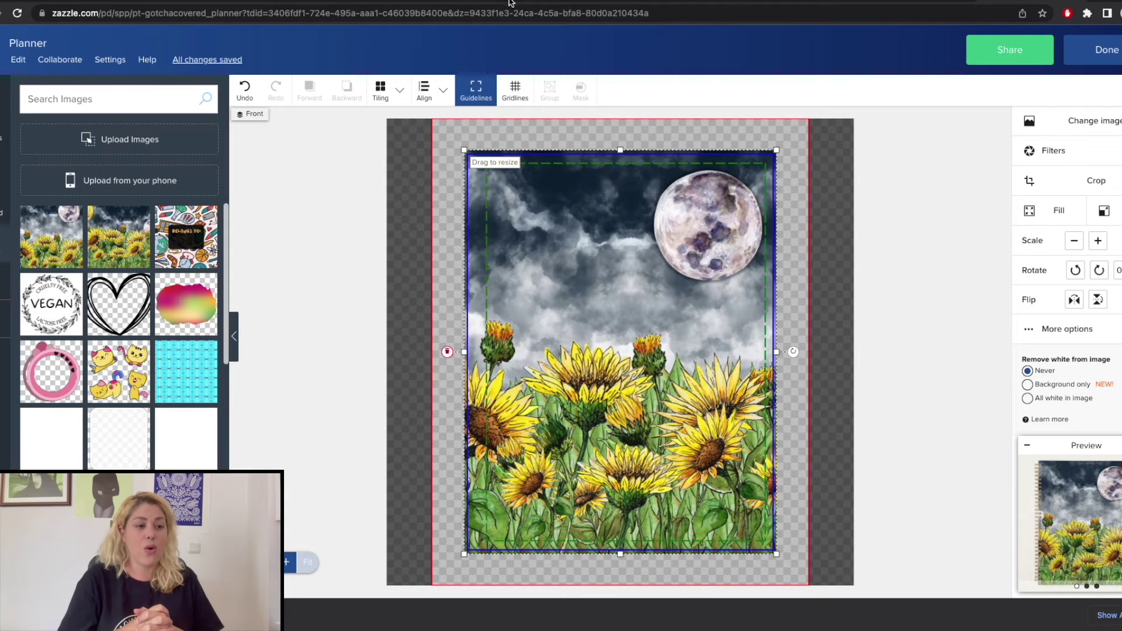
Return to the 2550 x 3300 px Canva design, duplicate page 2 and delete the grey moon from the copy
click(506, 2)
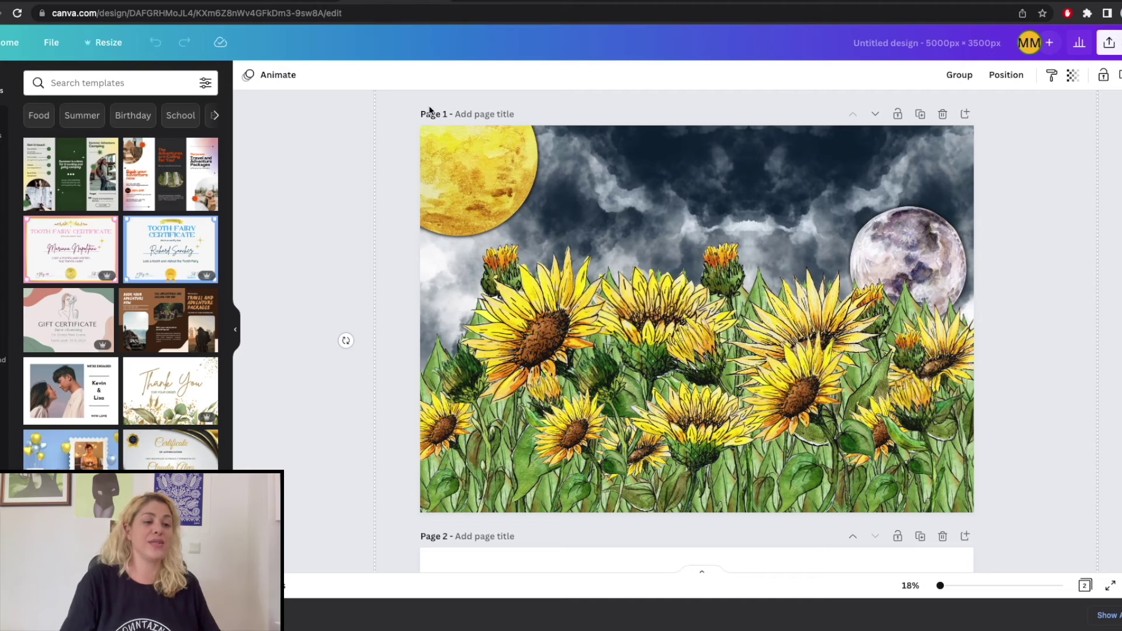
click(293, 2)
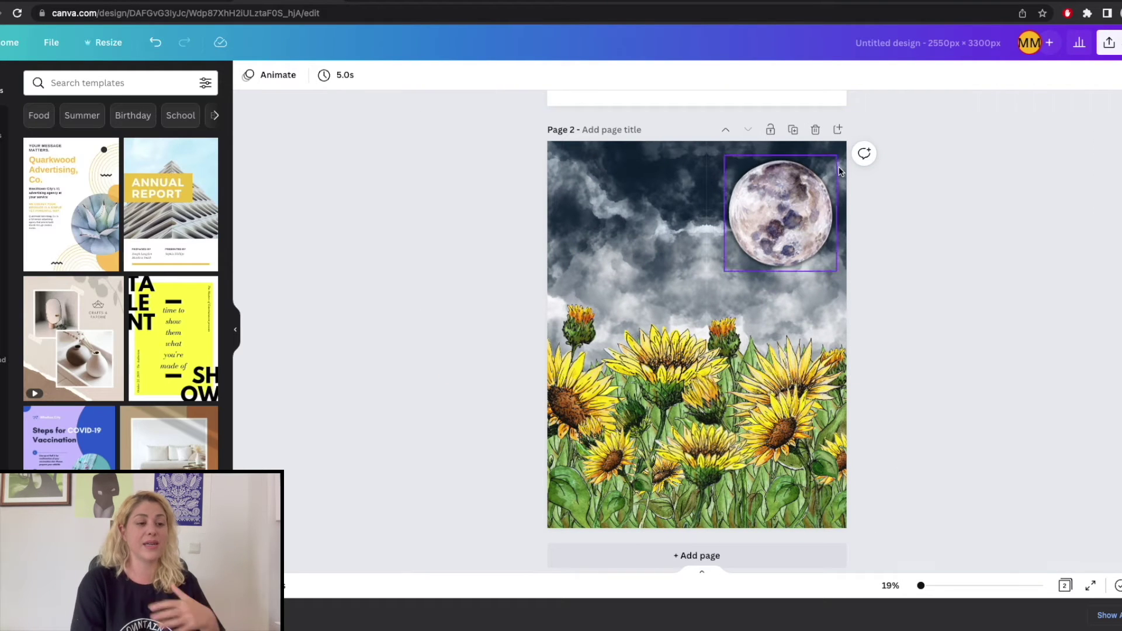
click(795, 134)
click(784, 228)
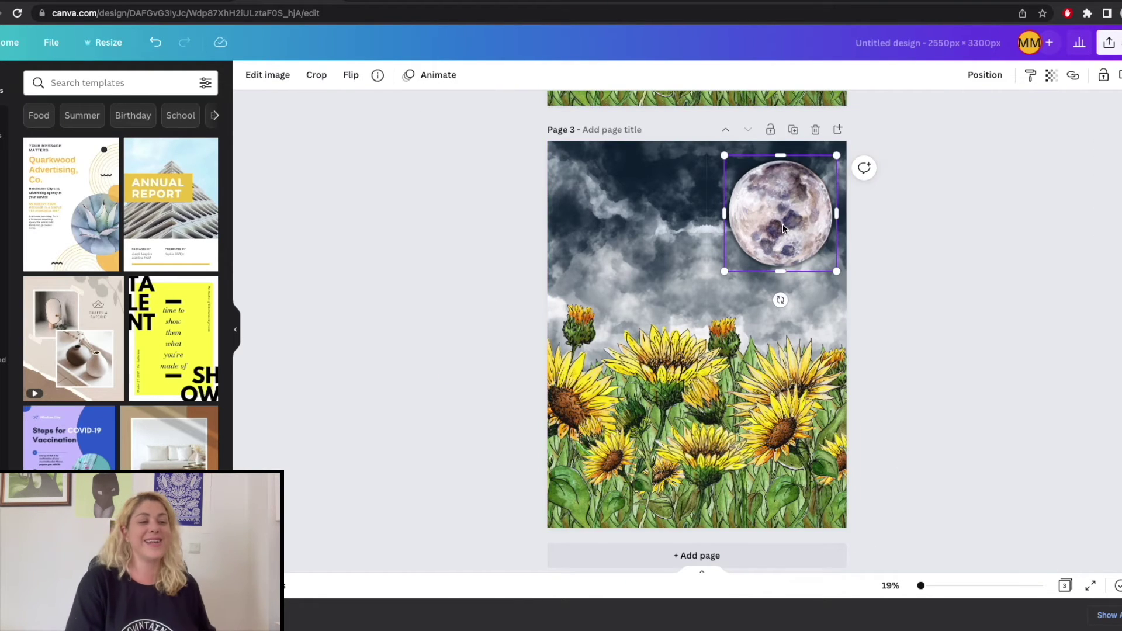
key(Delete)
scroll(696, 263, up, 15)
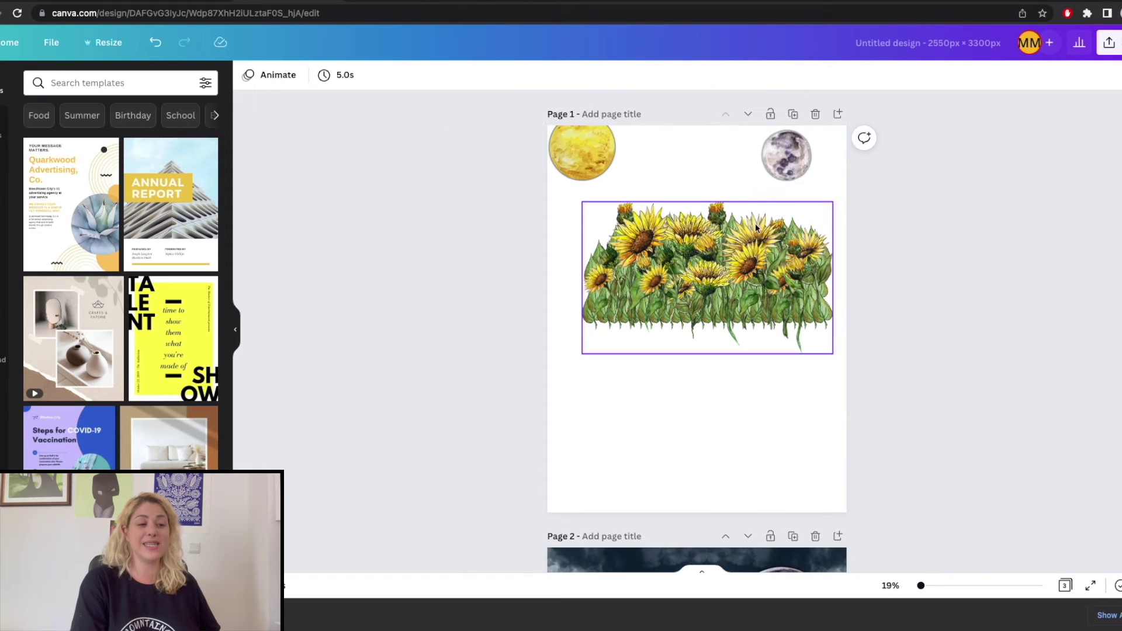
Copy the yellow sun from page 1 onto page 3 and enlarge it in the sky's upper left area
click(605, 153)
scroll(605, 149, down, 13)
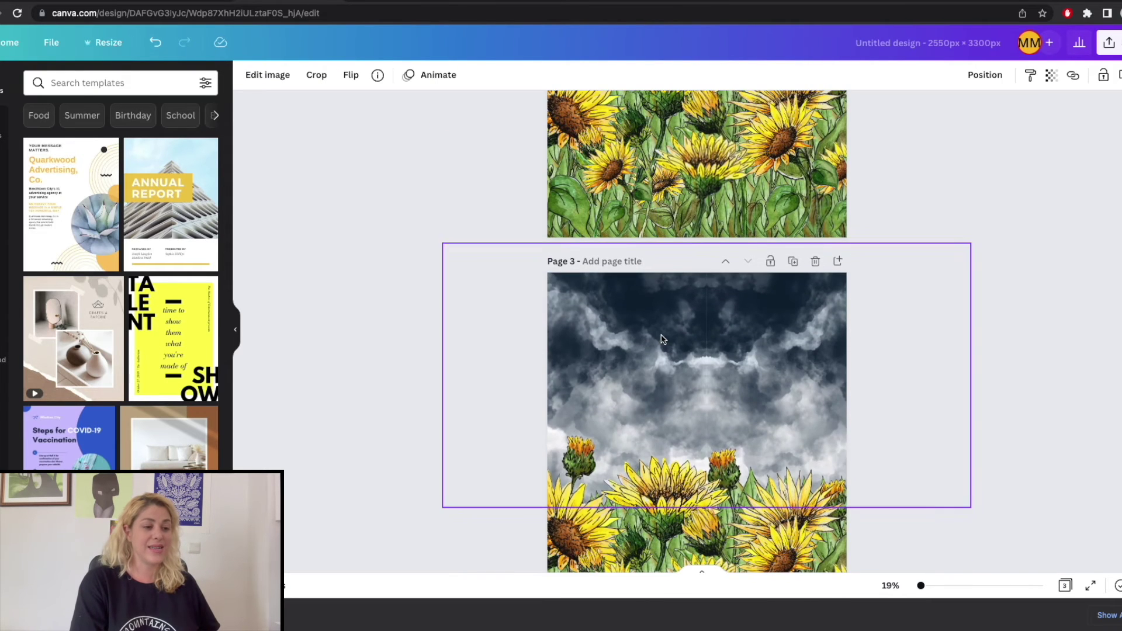
key(ctrl+v)
drag(586, 248, 681, 333)
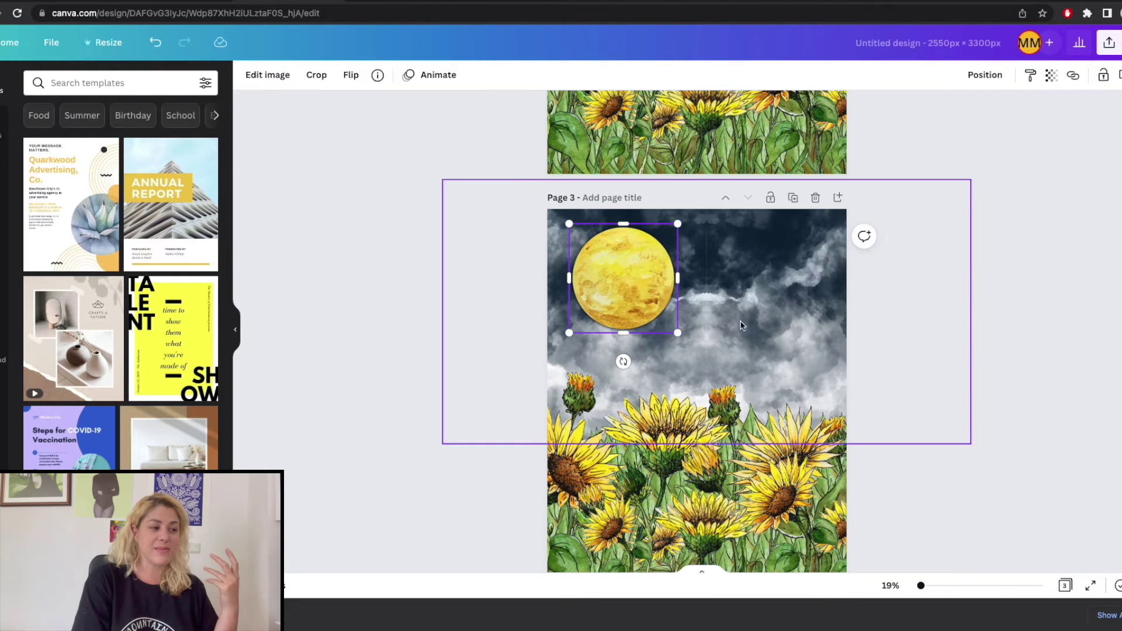
click(766, 325)
click(273, 76)
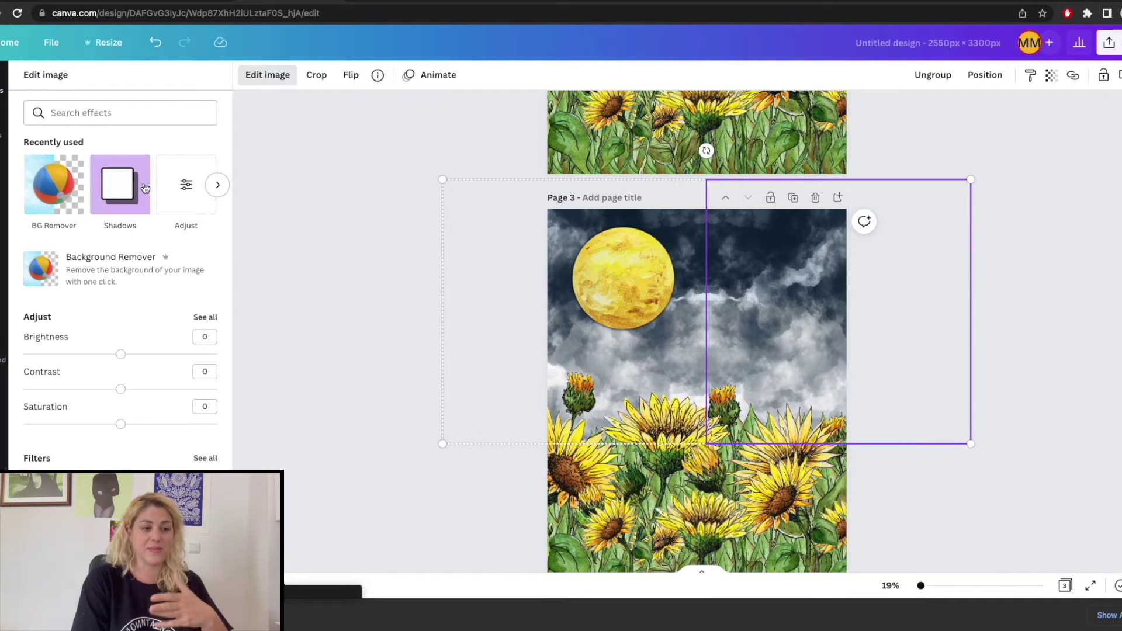
scroll(145, 354, down, 5)
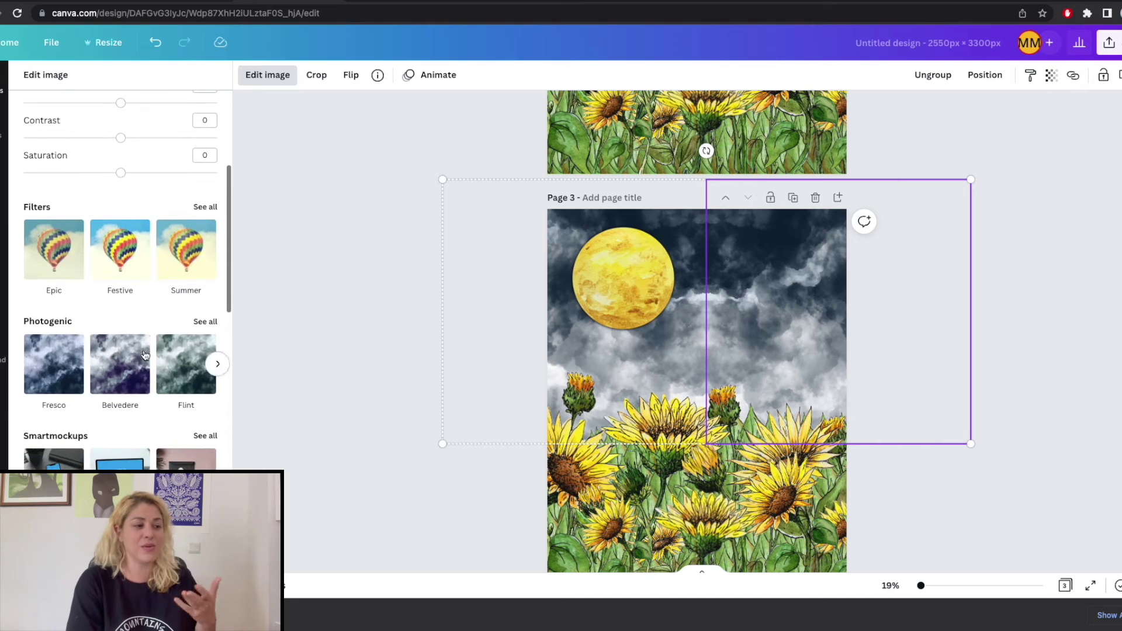
key(Escape)
Replace both halves of the dark sky on page 3 with the uploaded light blue watercolour cloud image
click(3, 181)
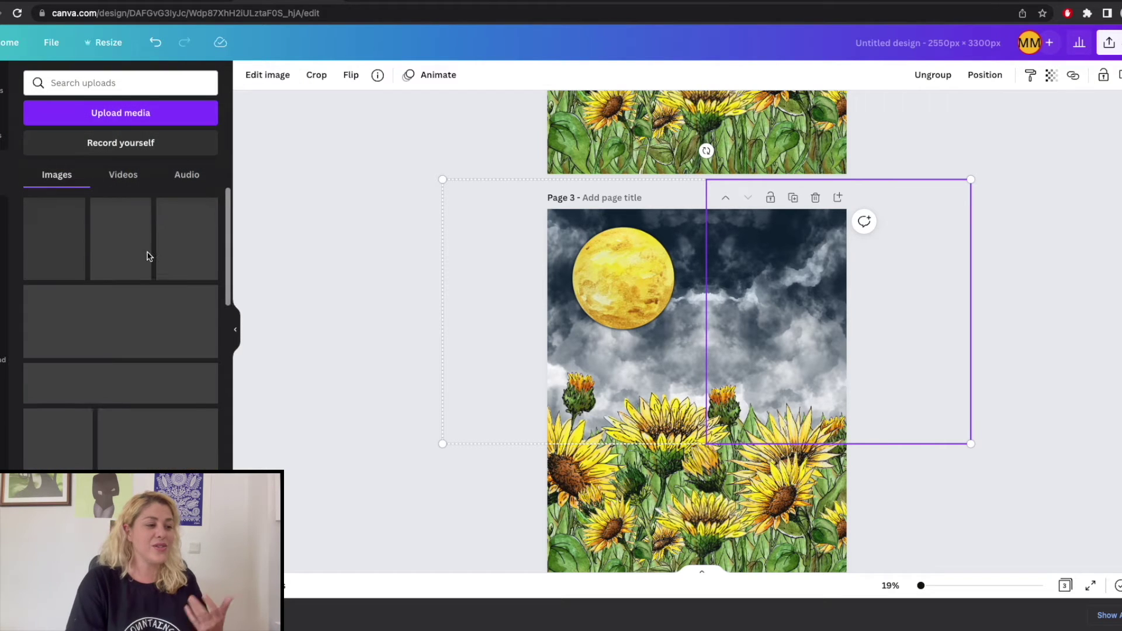
scroll(149, 257, down, 4)
scroll(149, 257, down, 10)
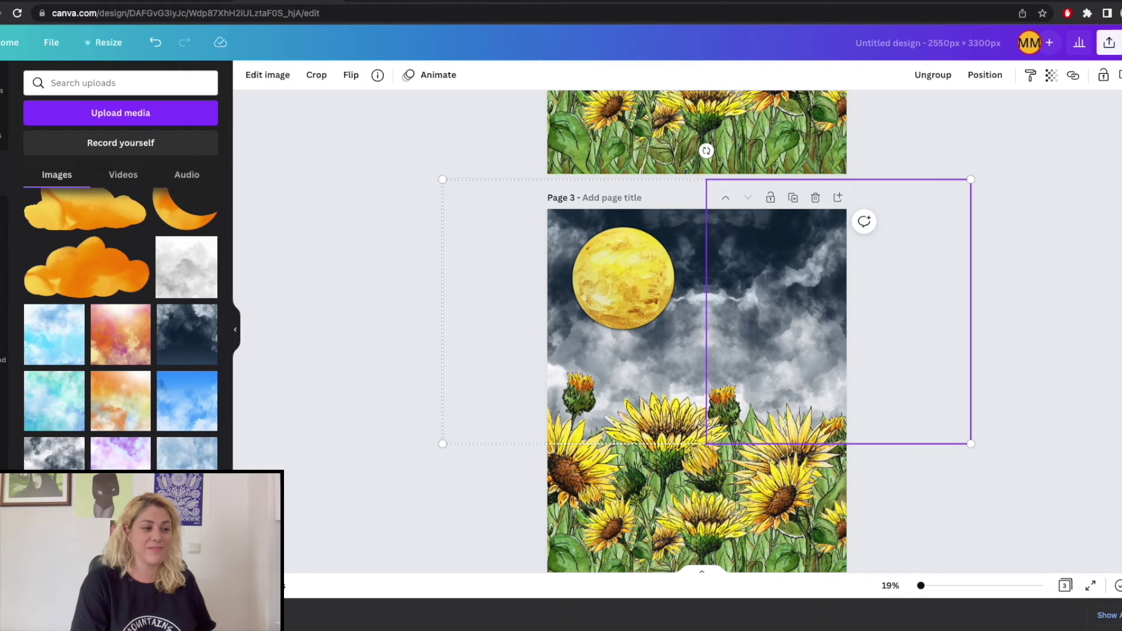
drag(46, 345, 742, 332)
drag(52, 339, 592, 347)
click(1034, 269)
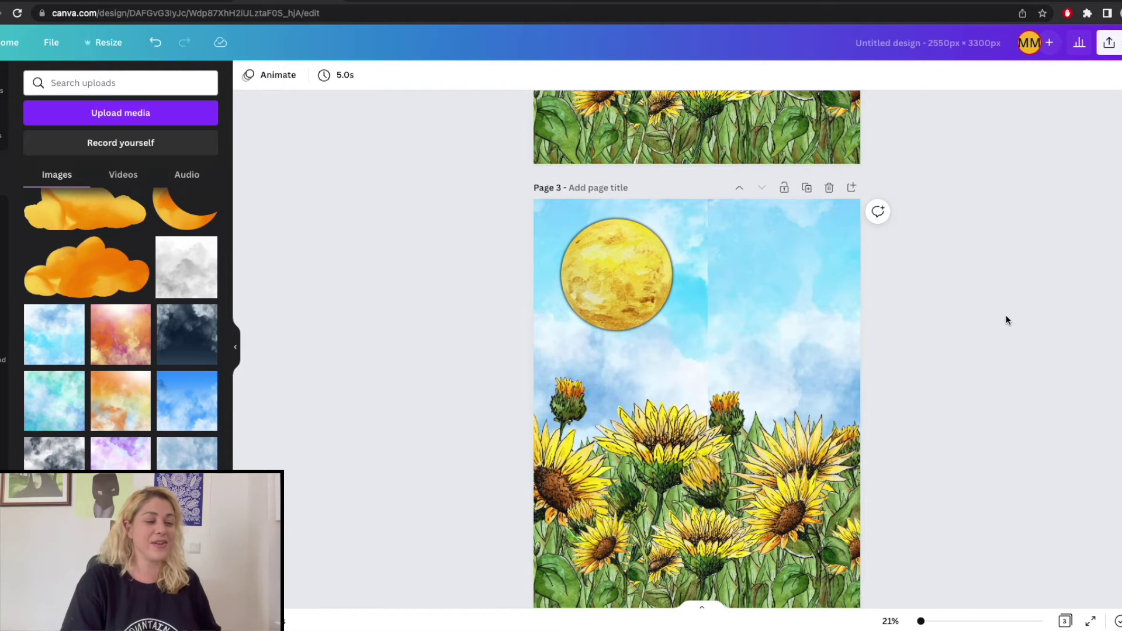
Try flipping the left half of page 3's blue sky horizontally and undo the flip
scroll(1005, 320, down, 2)
click(656, 314)
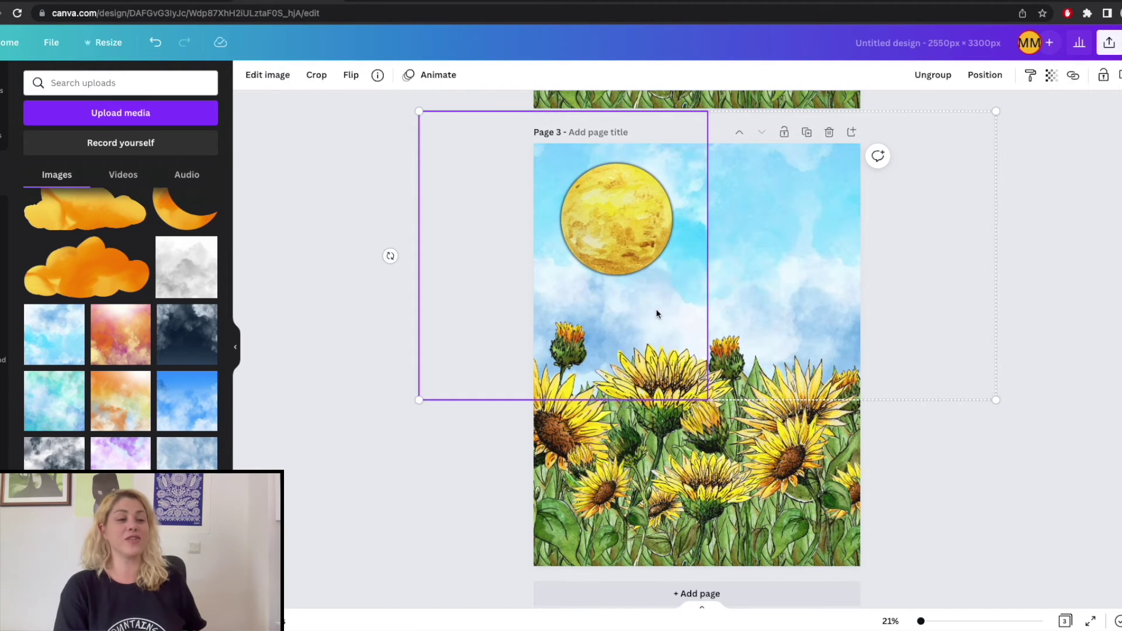
click(352, 76)
click(356, 109)
click(304, 294)
click(328, 318)
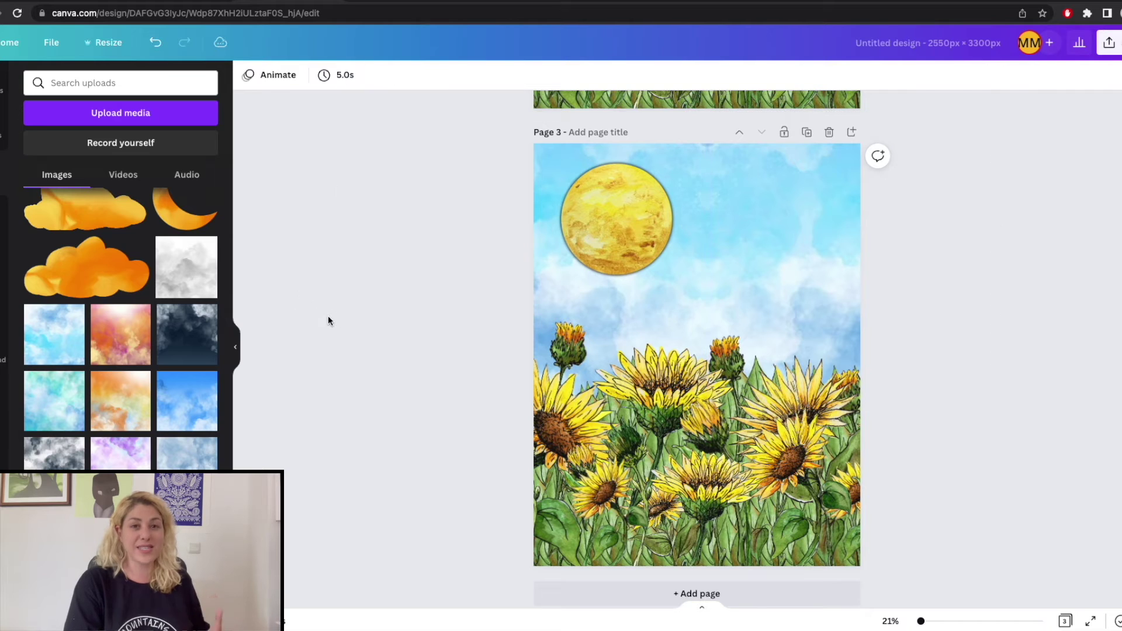
click(784, 235)
key(ctrl+z)
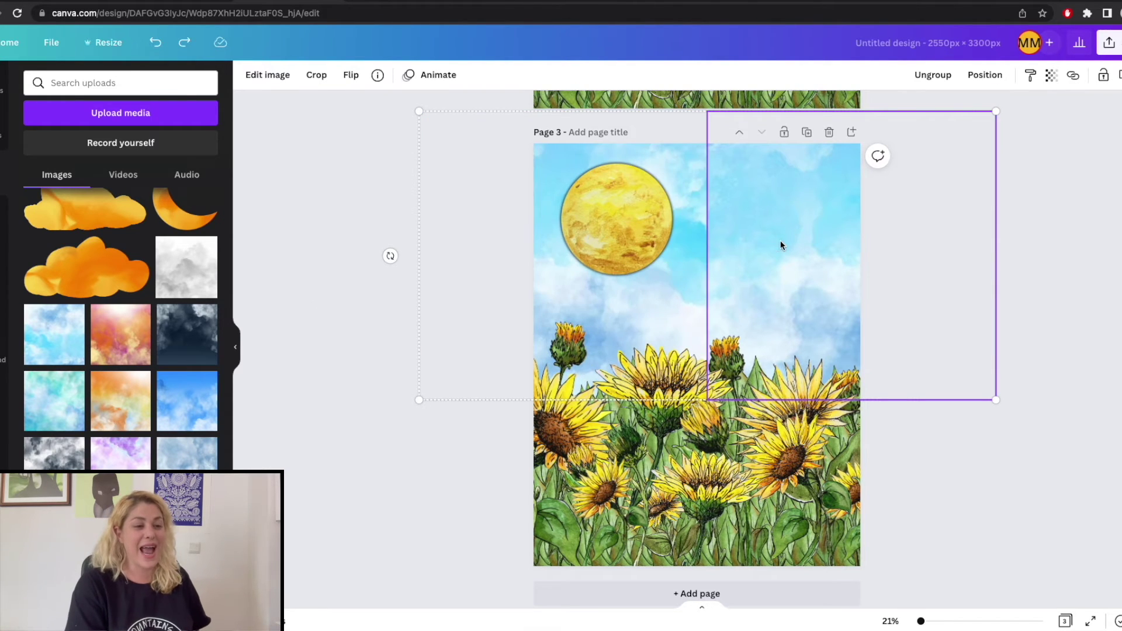
Flip the right half of page 3's blue sky horizontally and reposition the sky group behind the sunflowers
click(362, 86)
click(371, 108)
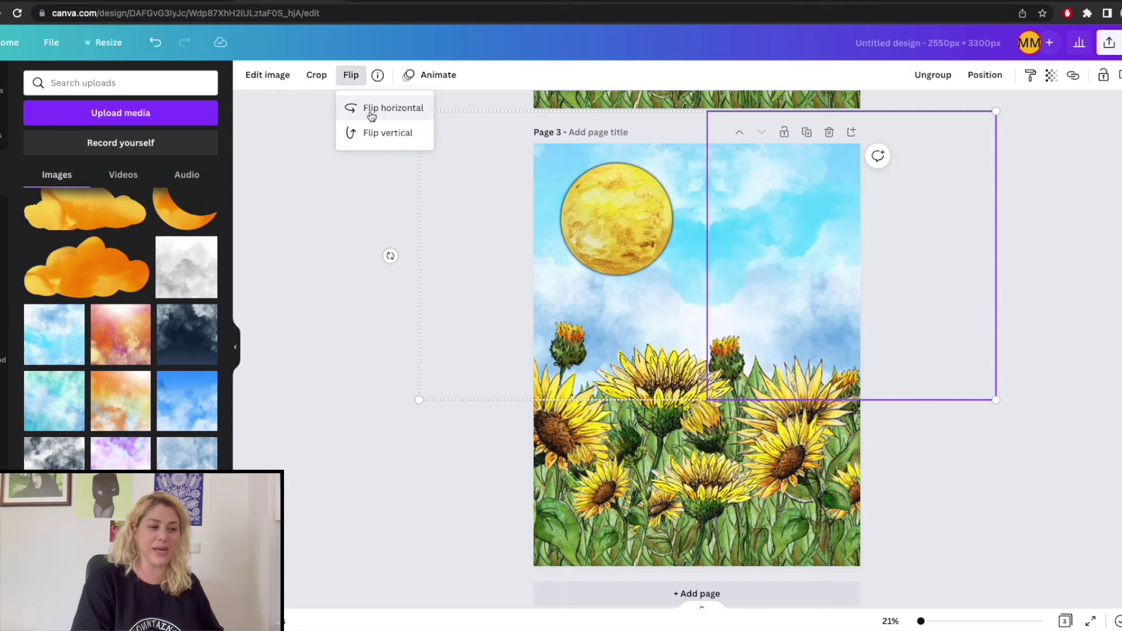
click(315, 225)
click(327, 263)
click(816, 237)
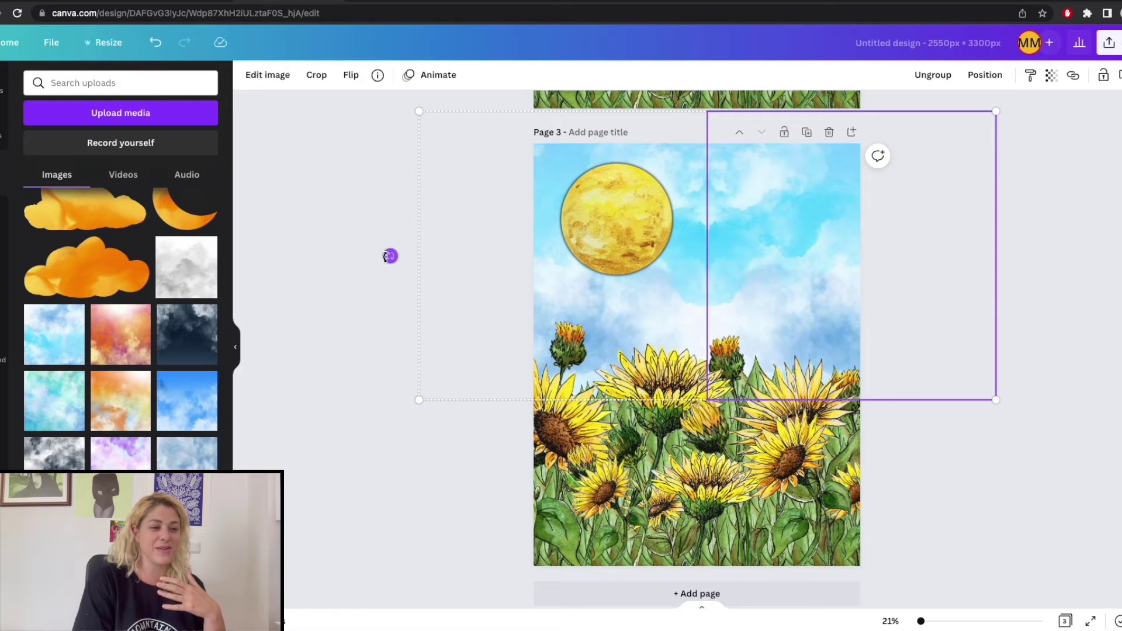
drag(388, 253, 392, 218)
drag(483, 201, 772, 241)
click(1092, 170)
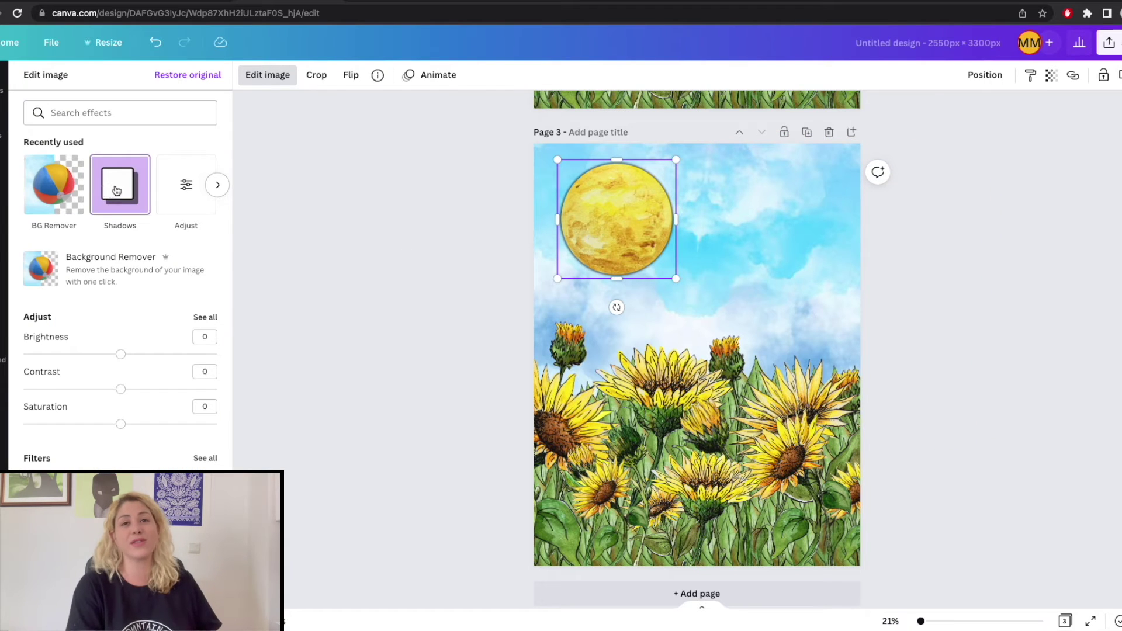
Apply a yellow Glow shadow to the sun on page 3 with size 14, transparency 84 and blur 16
click(116, 190)
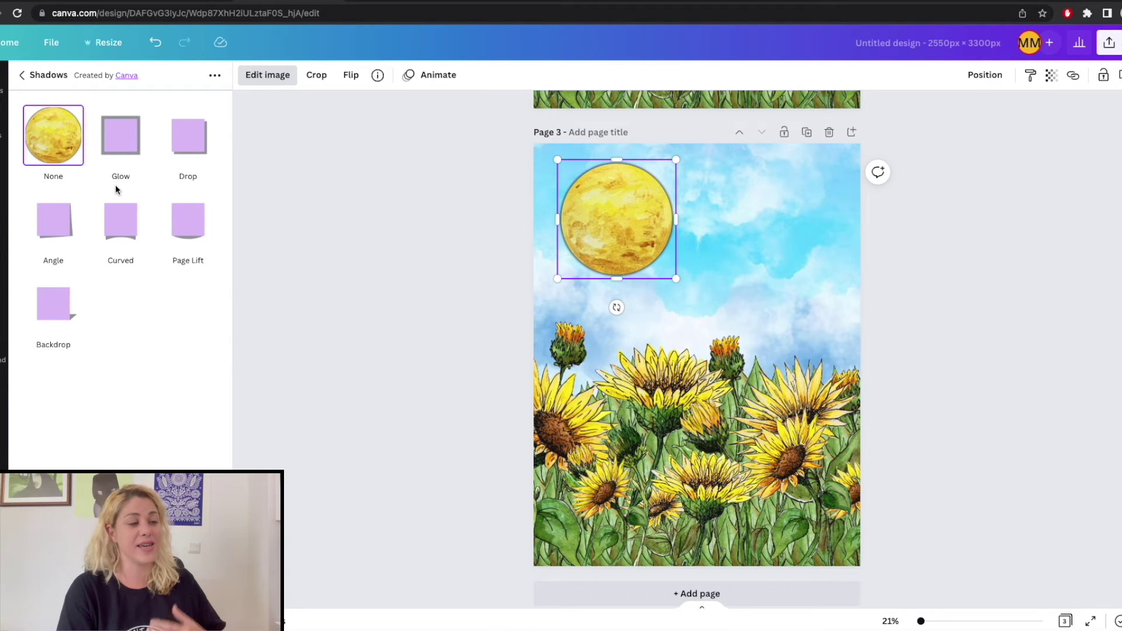
click(124, 146)
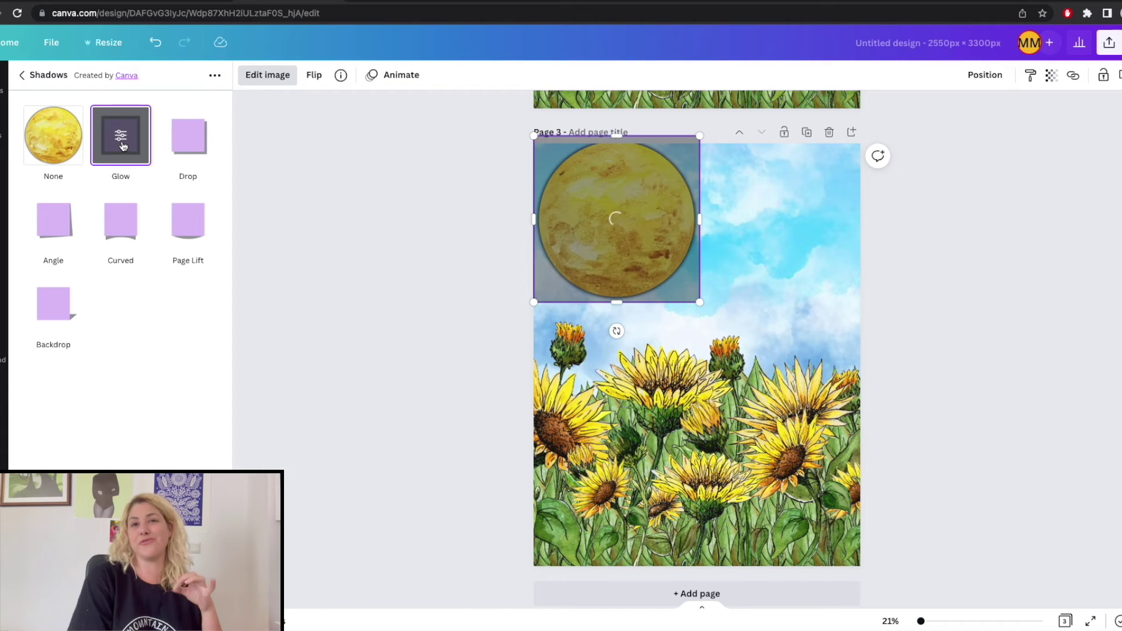
click(130, 146)
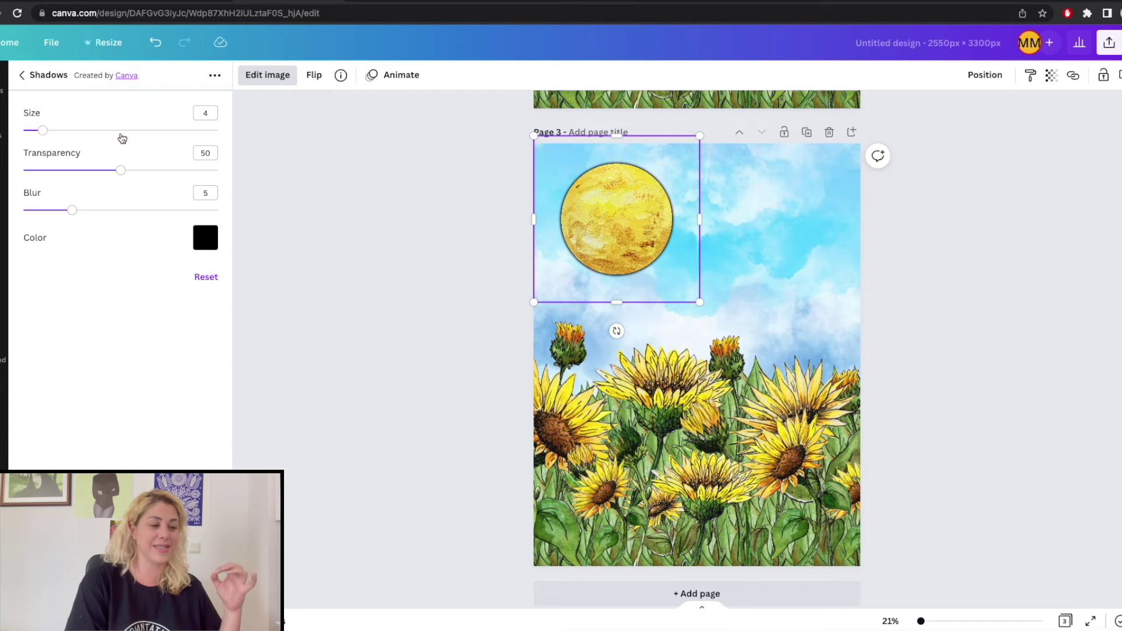
click(206, 239)
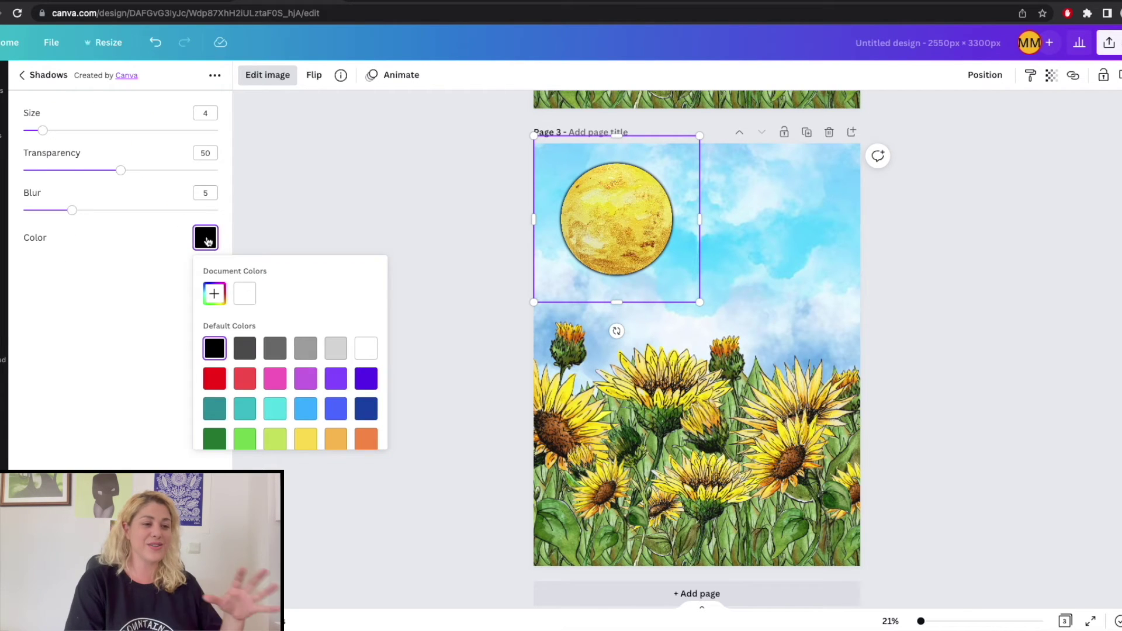
click(304, 441)
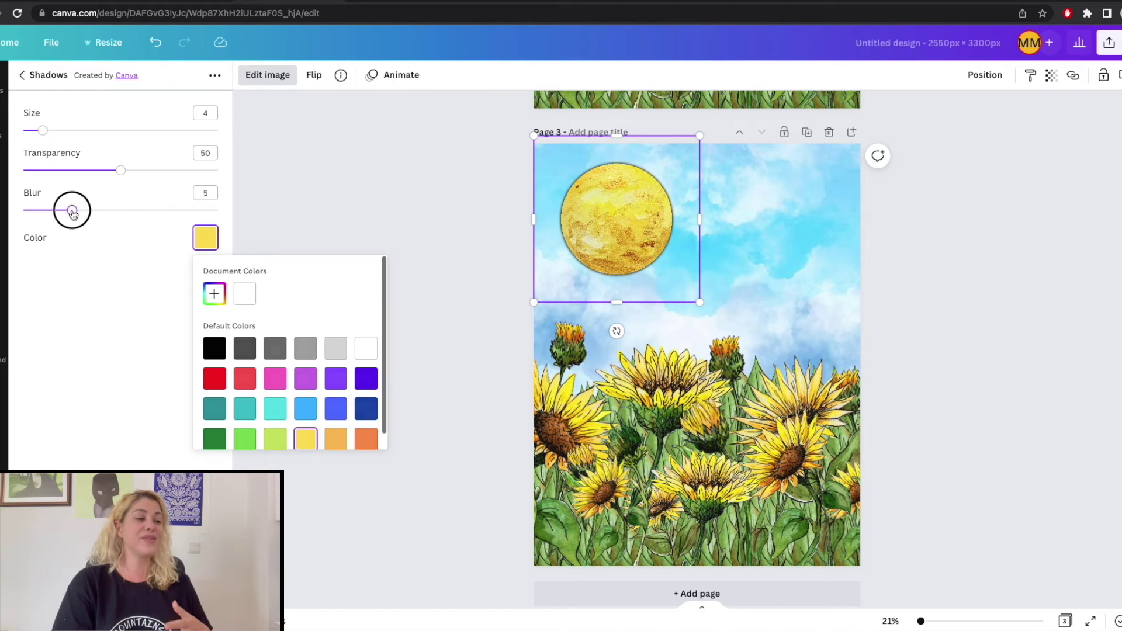
drag(72, 210, 179, 212)
drag(84, 132, 92, 131)
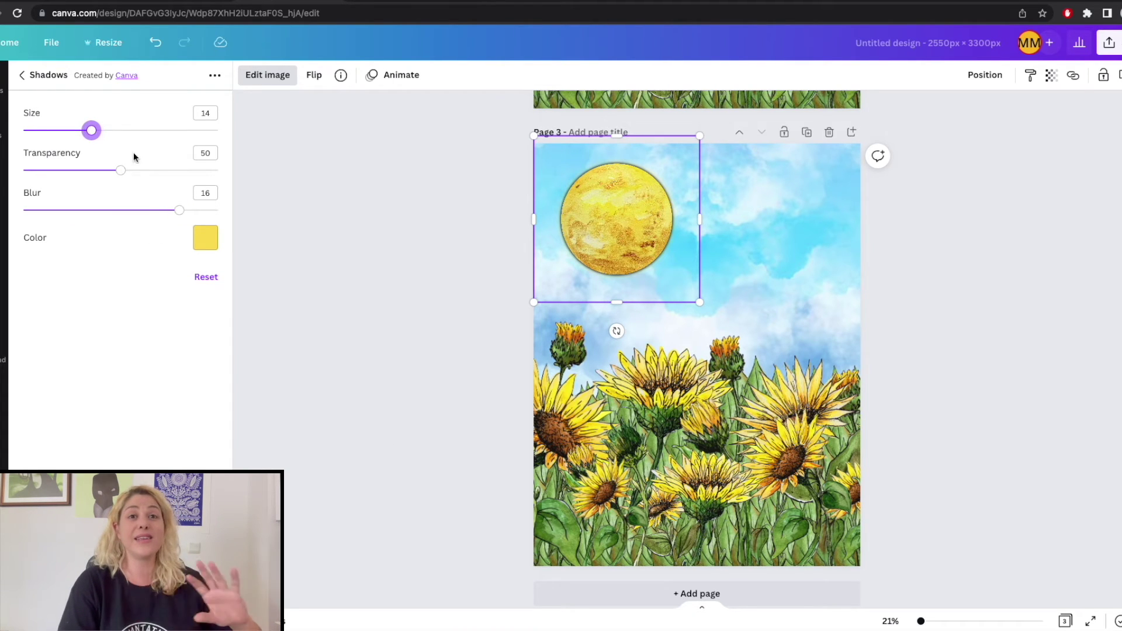
drag(133, 174, 187, 172)
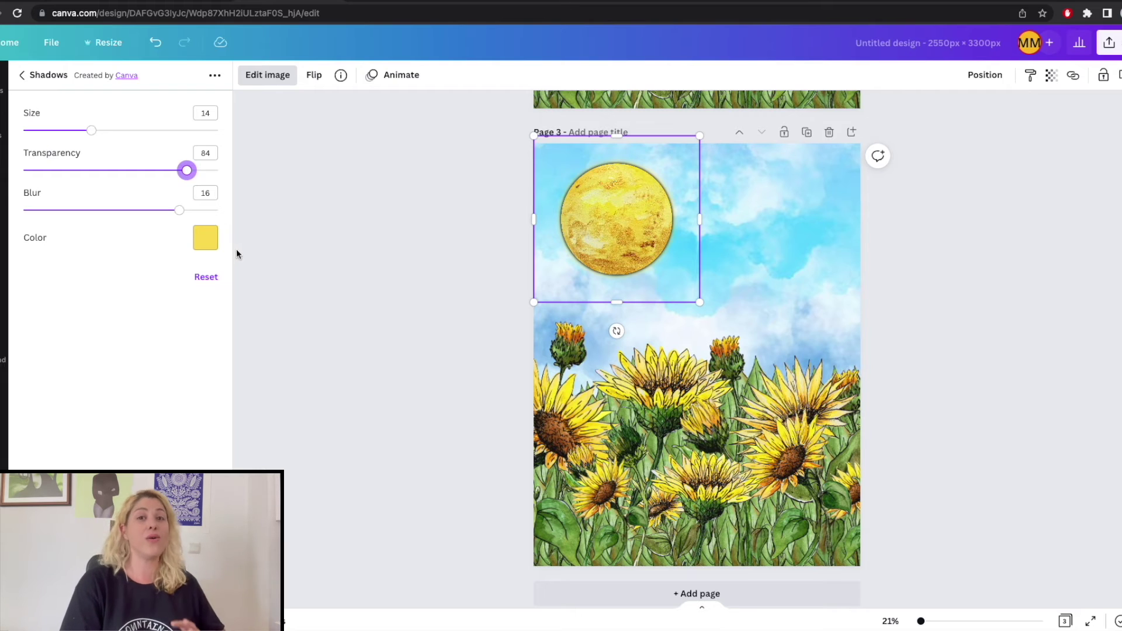
Change the sun's glow colour to white, set its transparency to the maximum, increase its size and readjust the blur
click(212, 245)
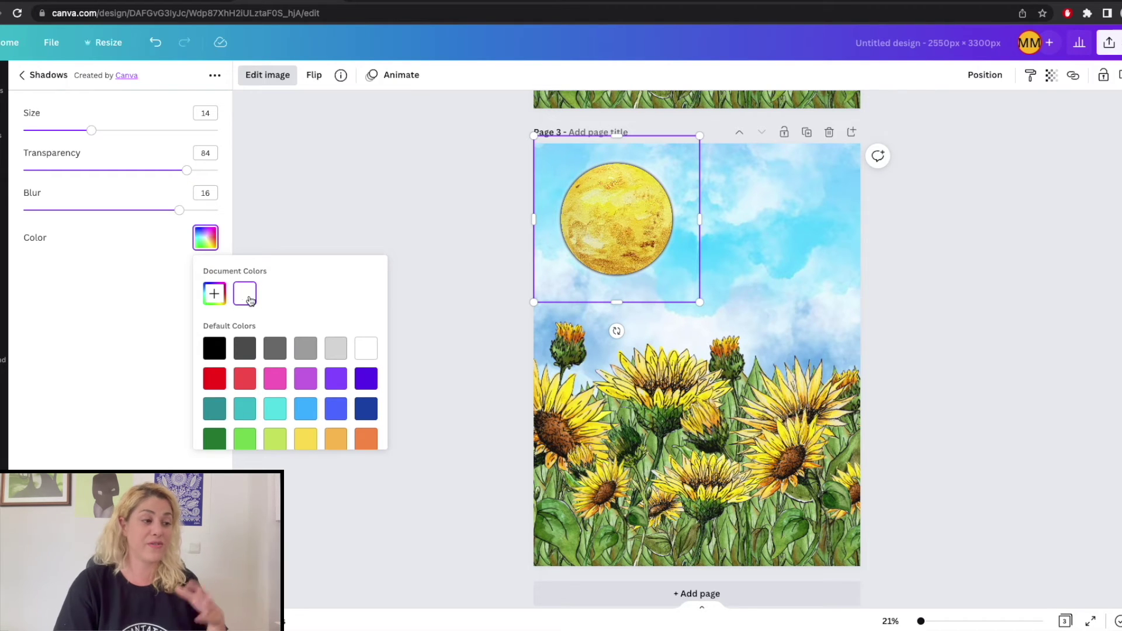
drag(185, 217, 63, 217)
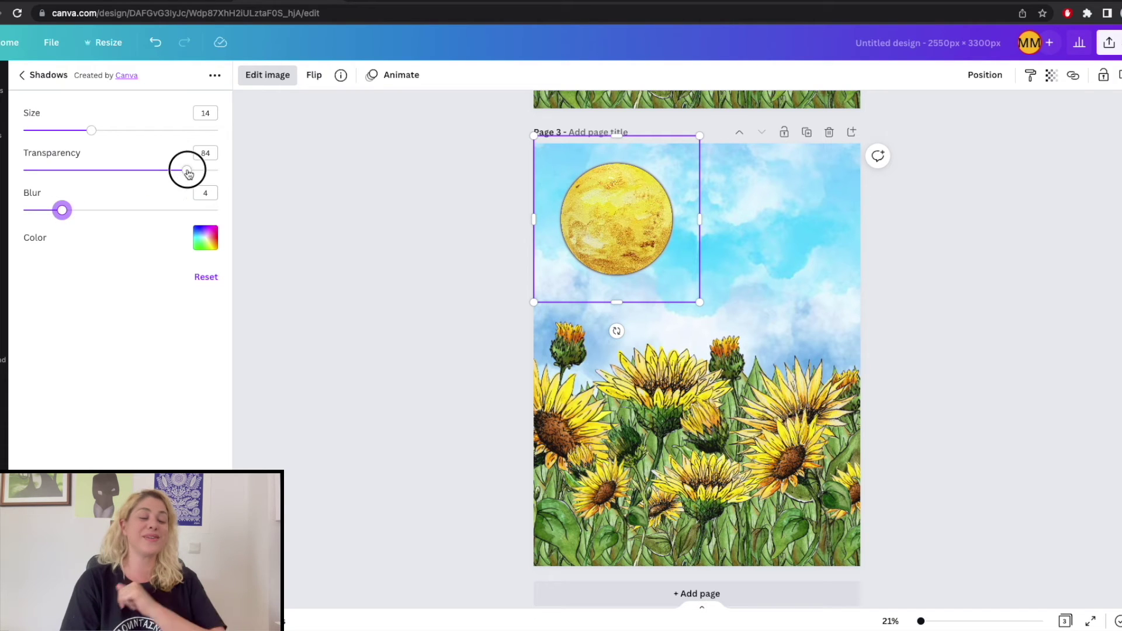
drag(187, 171, 218, 171)
mouse_move(91, 130)
mouse_down()
mouse_move(169, 133)
mouse_move(110, 129)
mouse_up()
click(169, 211)
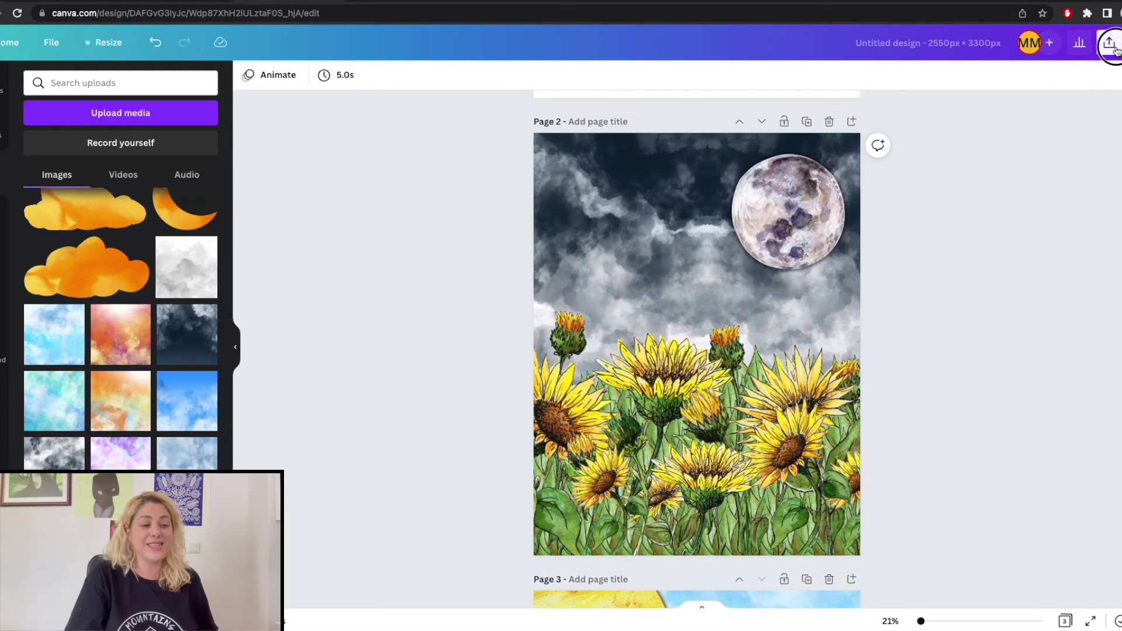
Export the sun cover from Canva and fit it on the Zazzle planner's front, just past the blue guideline
click(1114, 47)
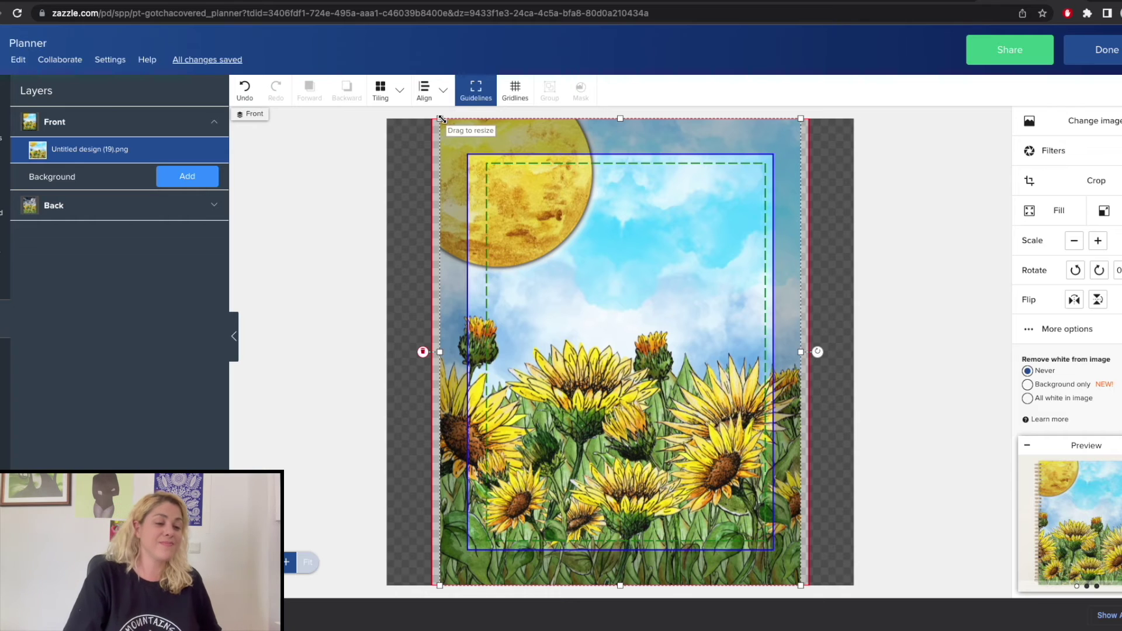
drag(441, 118, 466, 151)
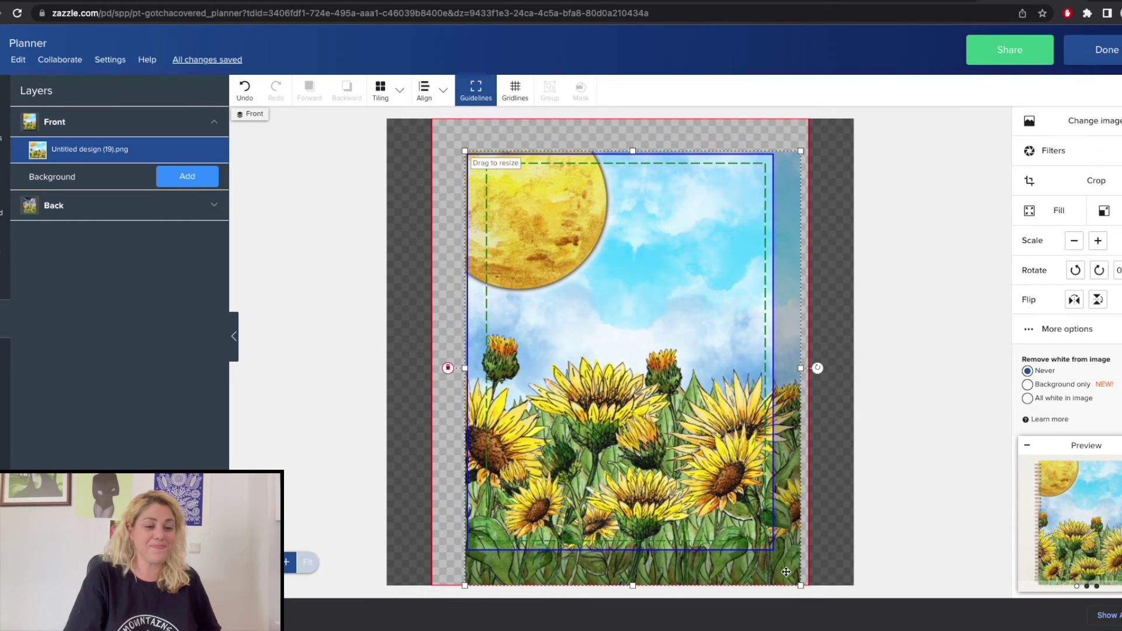
drag(801, 586, 772, 556)
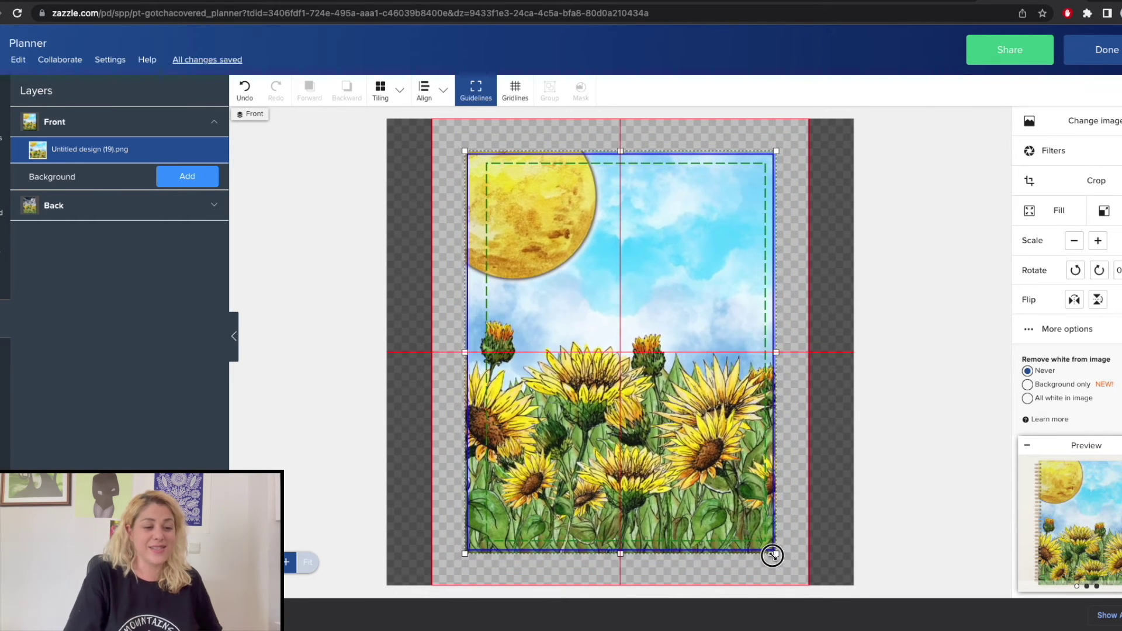
Examine the planner's enlarged previews for the front, back and display views
click(1088, 511)
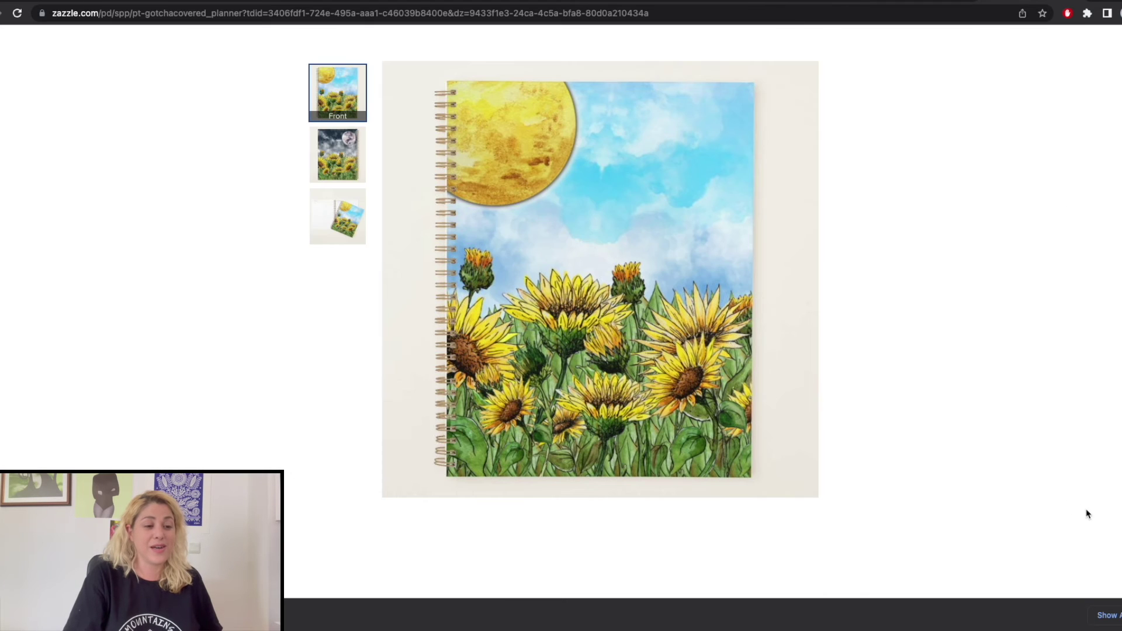
click(345, 160)
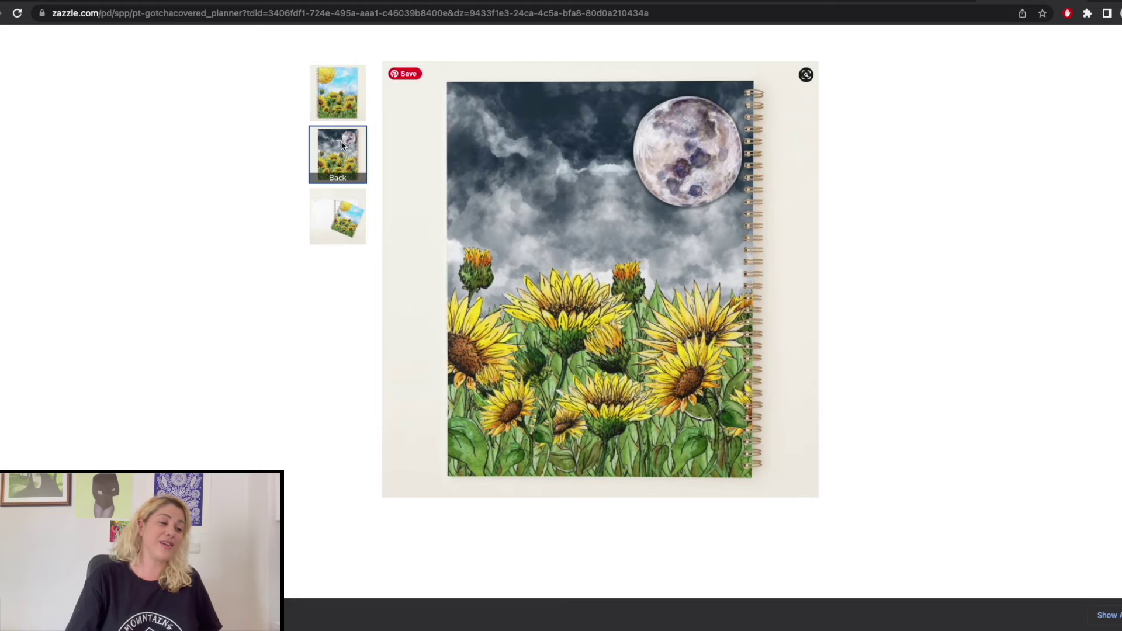
click(347, 211)
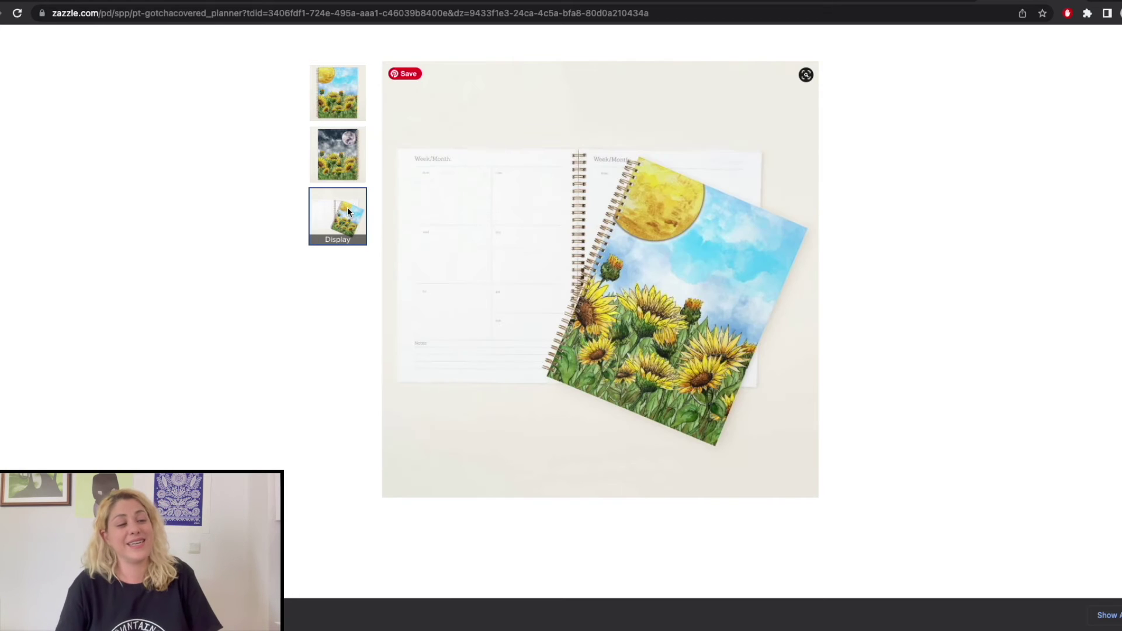
click(337, 91)
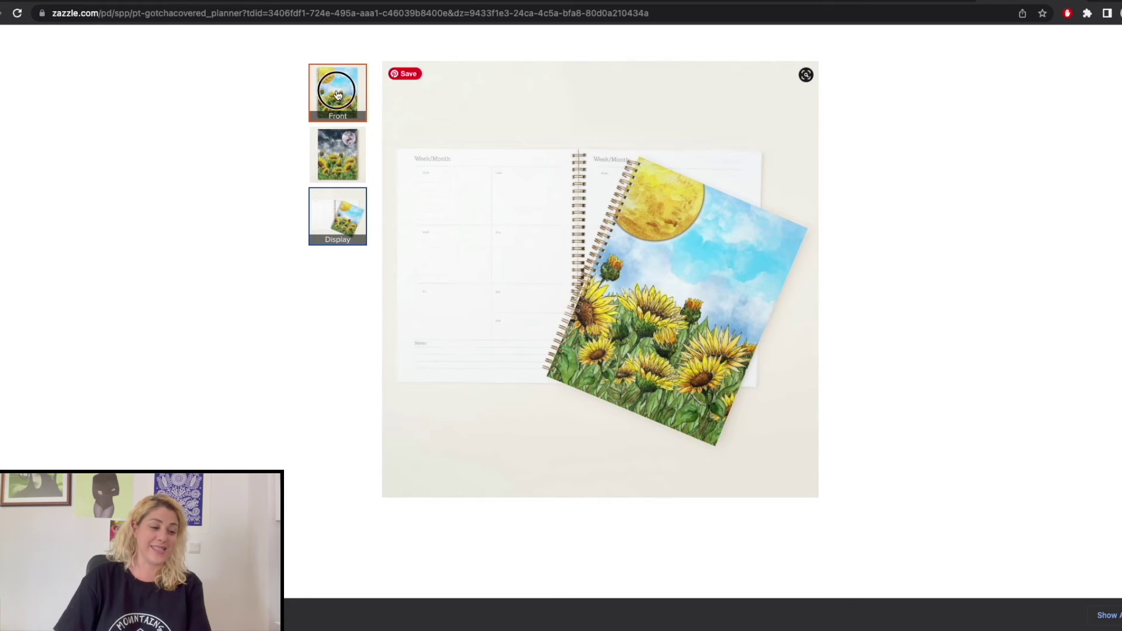